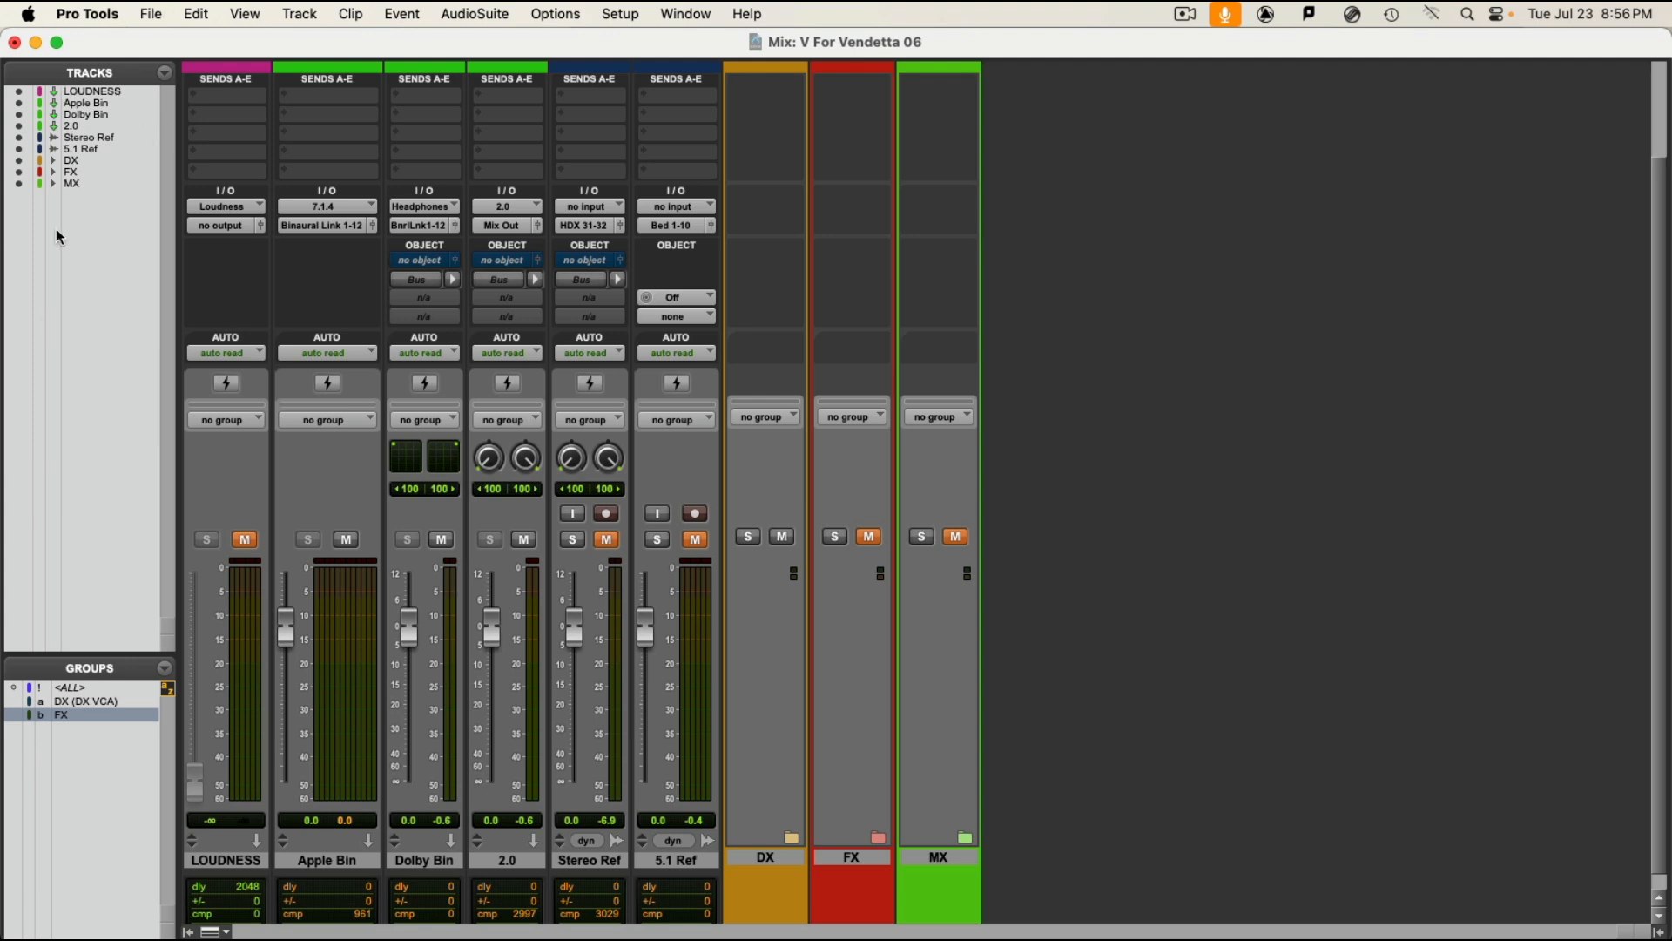
Step: Bring up the video window, reposition it over the mixer, and close it
key(super+9)
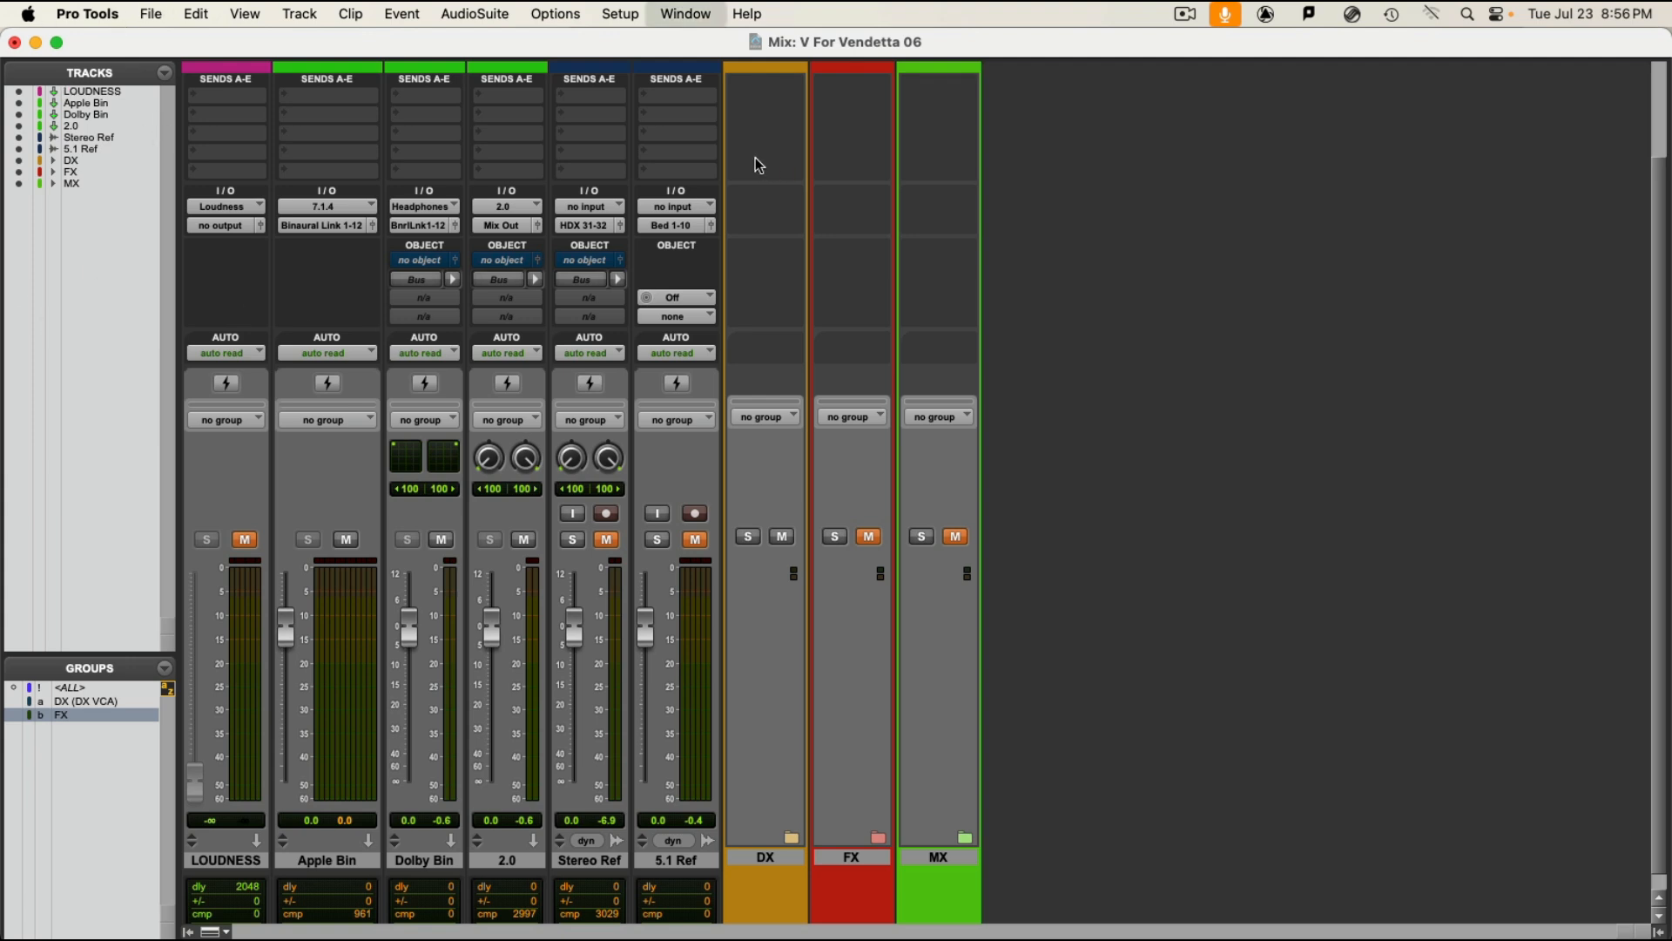
drag(845, 432, 911, 408)
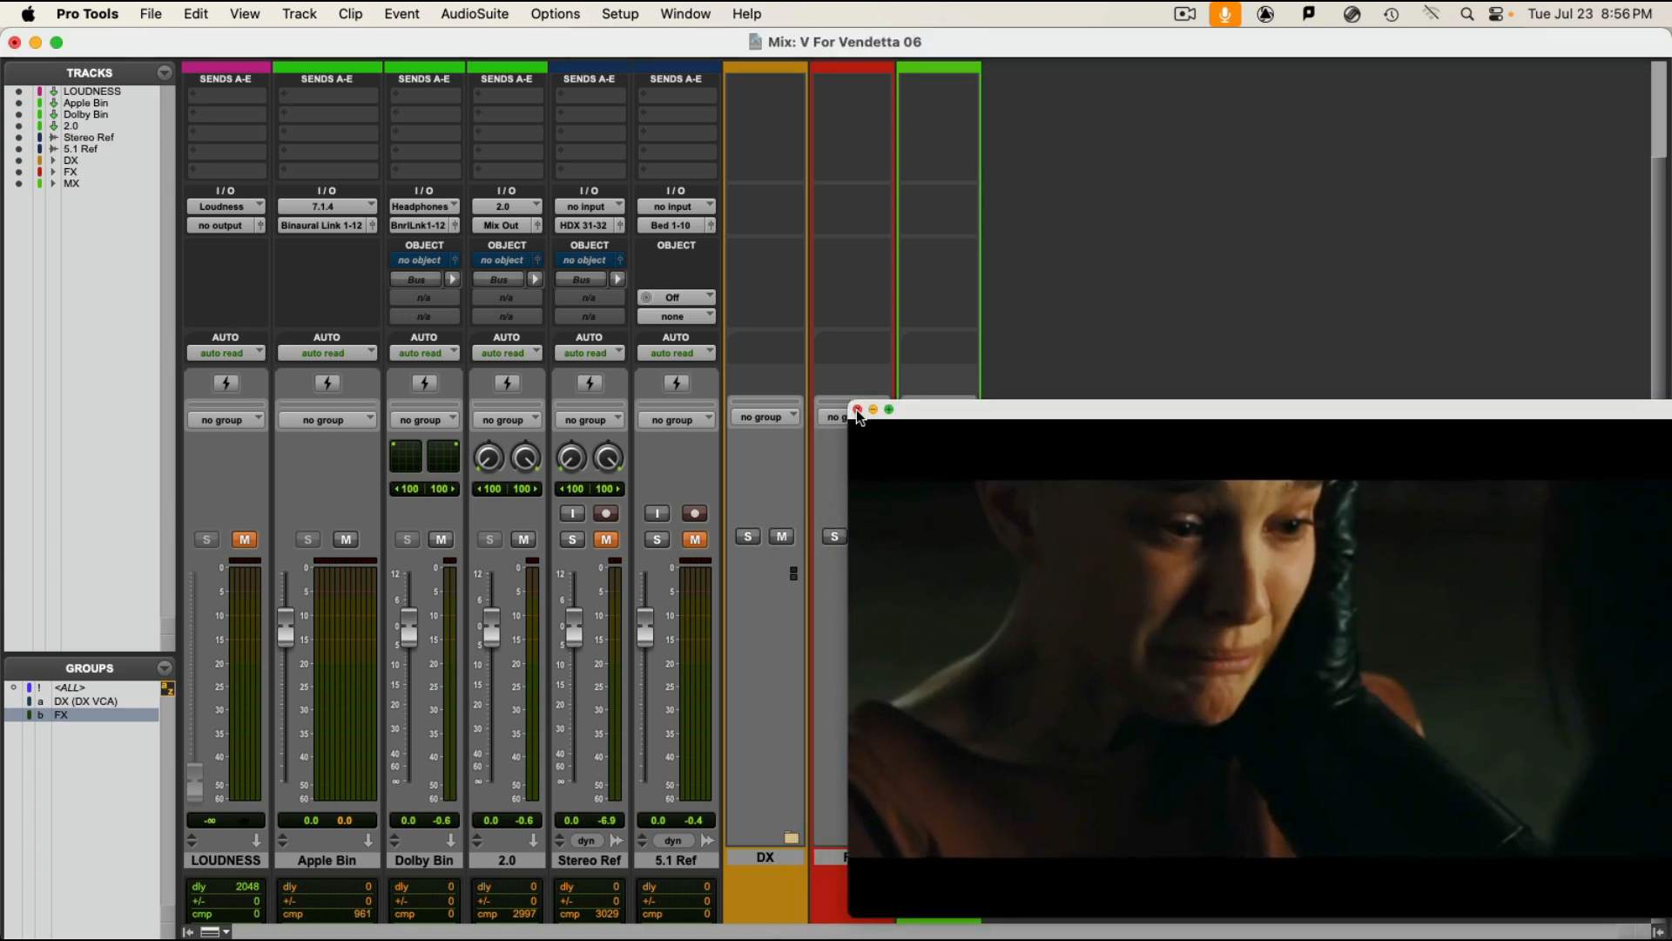
click(857, 409)
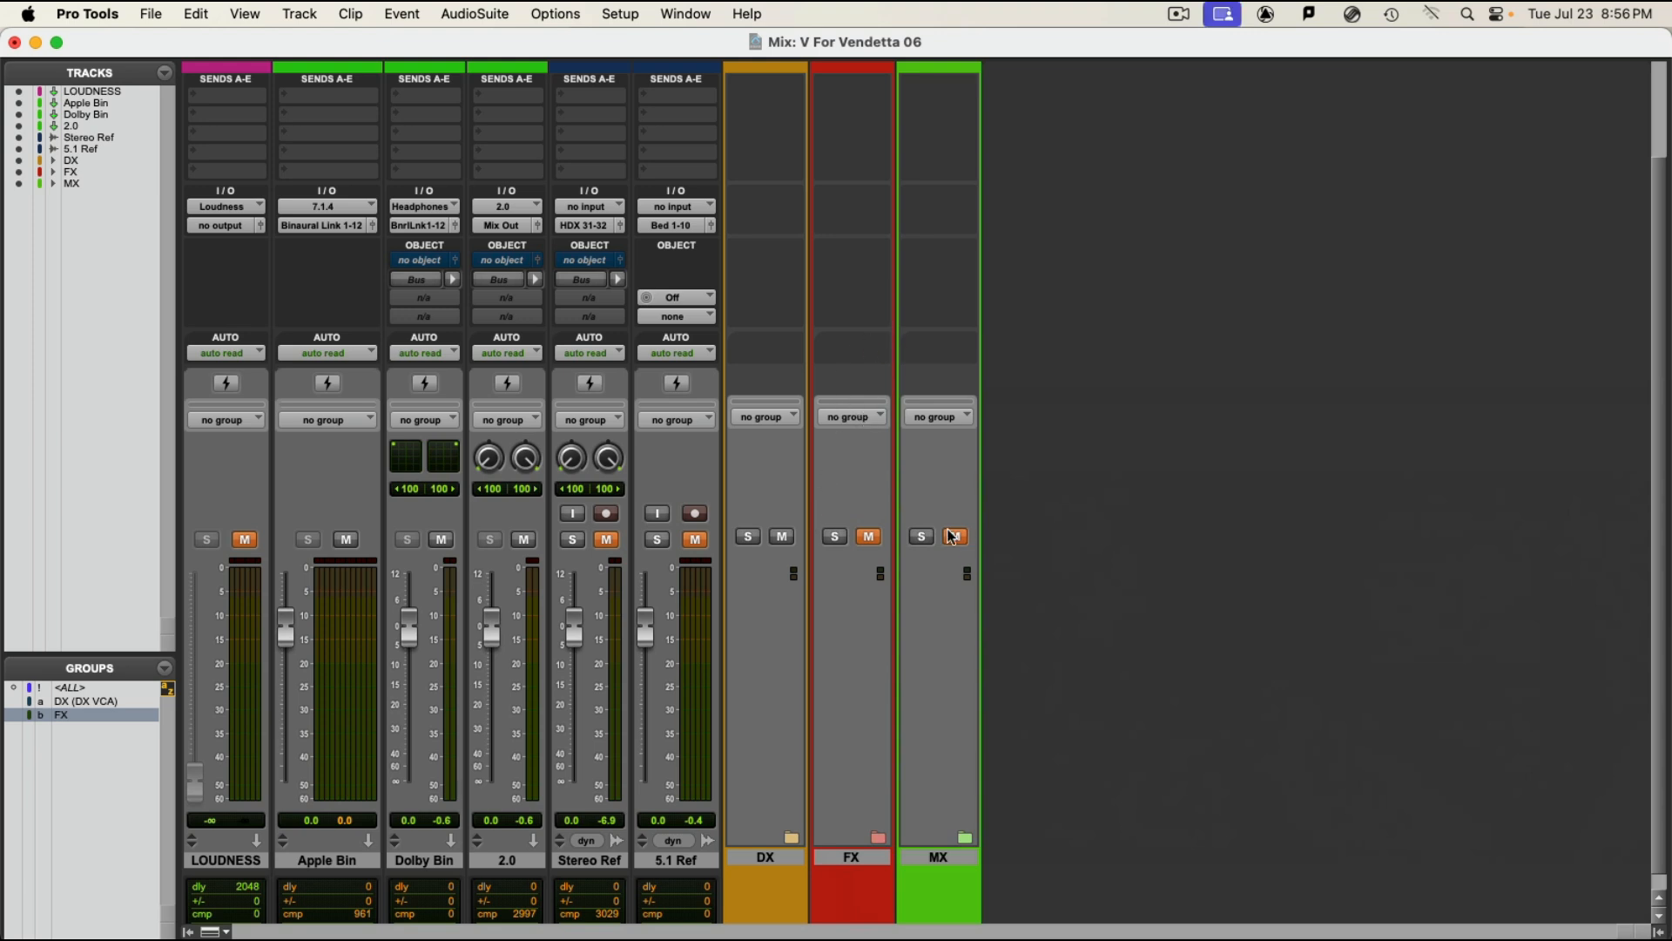
Step: Mute the DX folder and unmute the MX folder, expanding MX to select its Music track
click(783, 537)
click(955, 537)
click(966, 840)
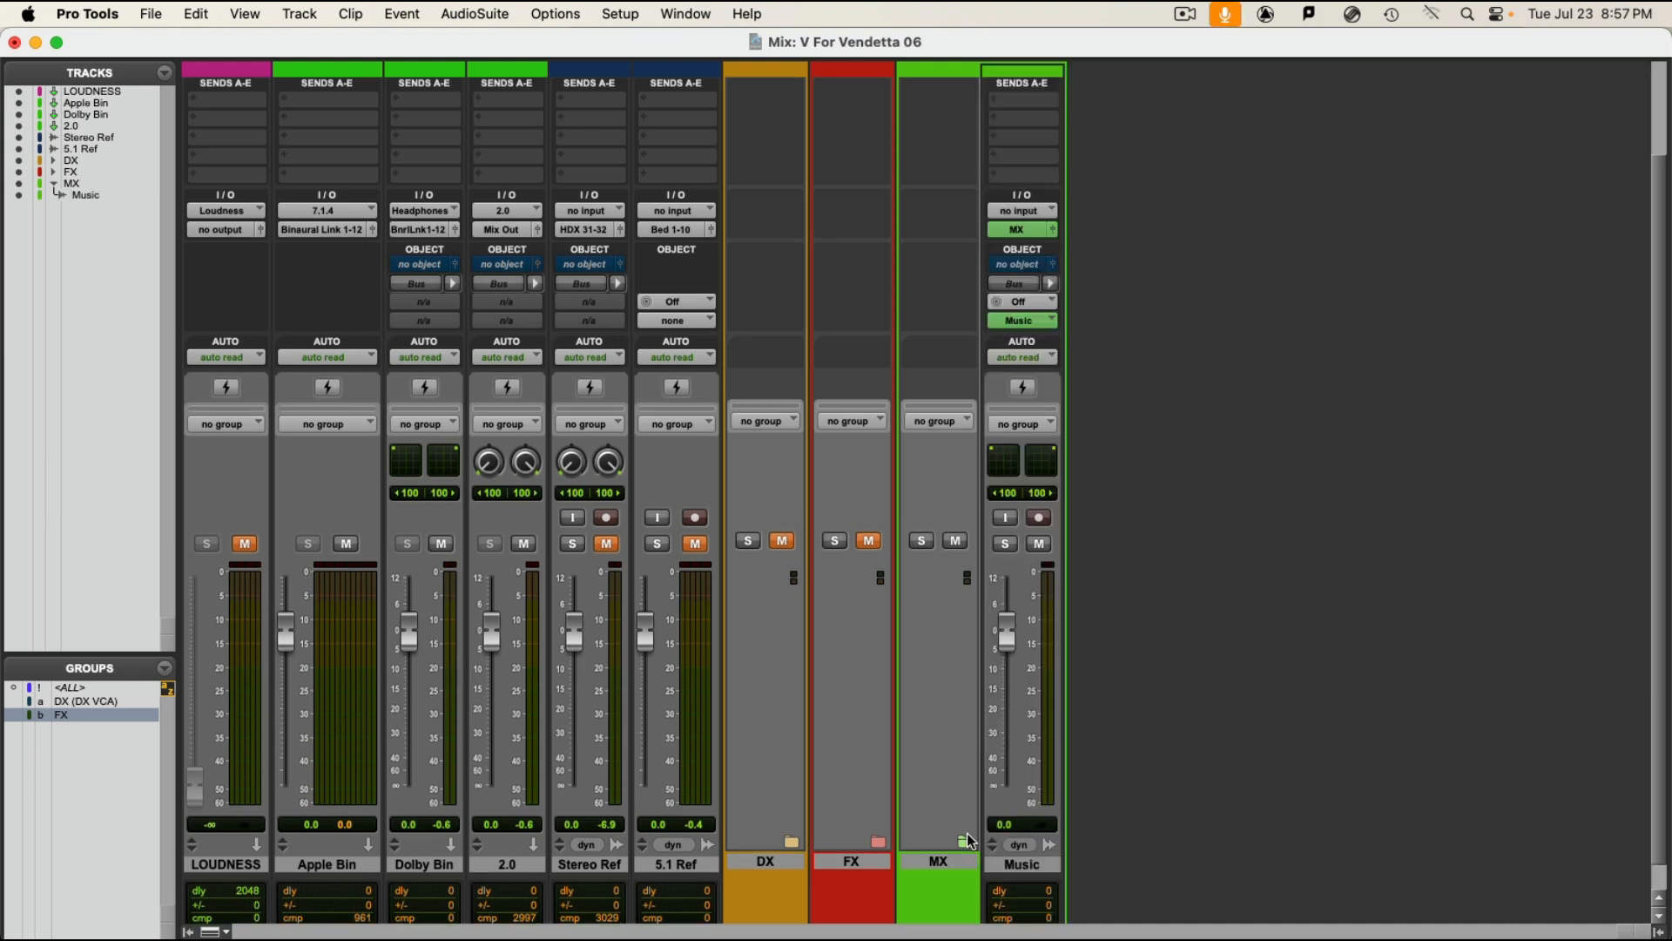
click(1015, 866)
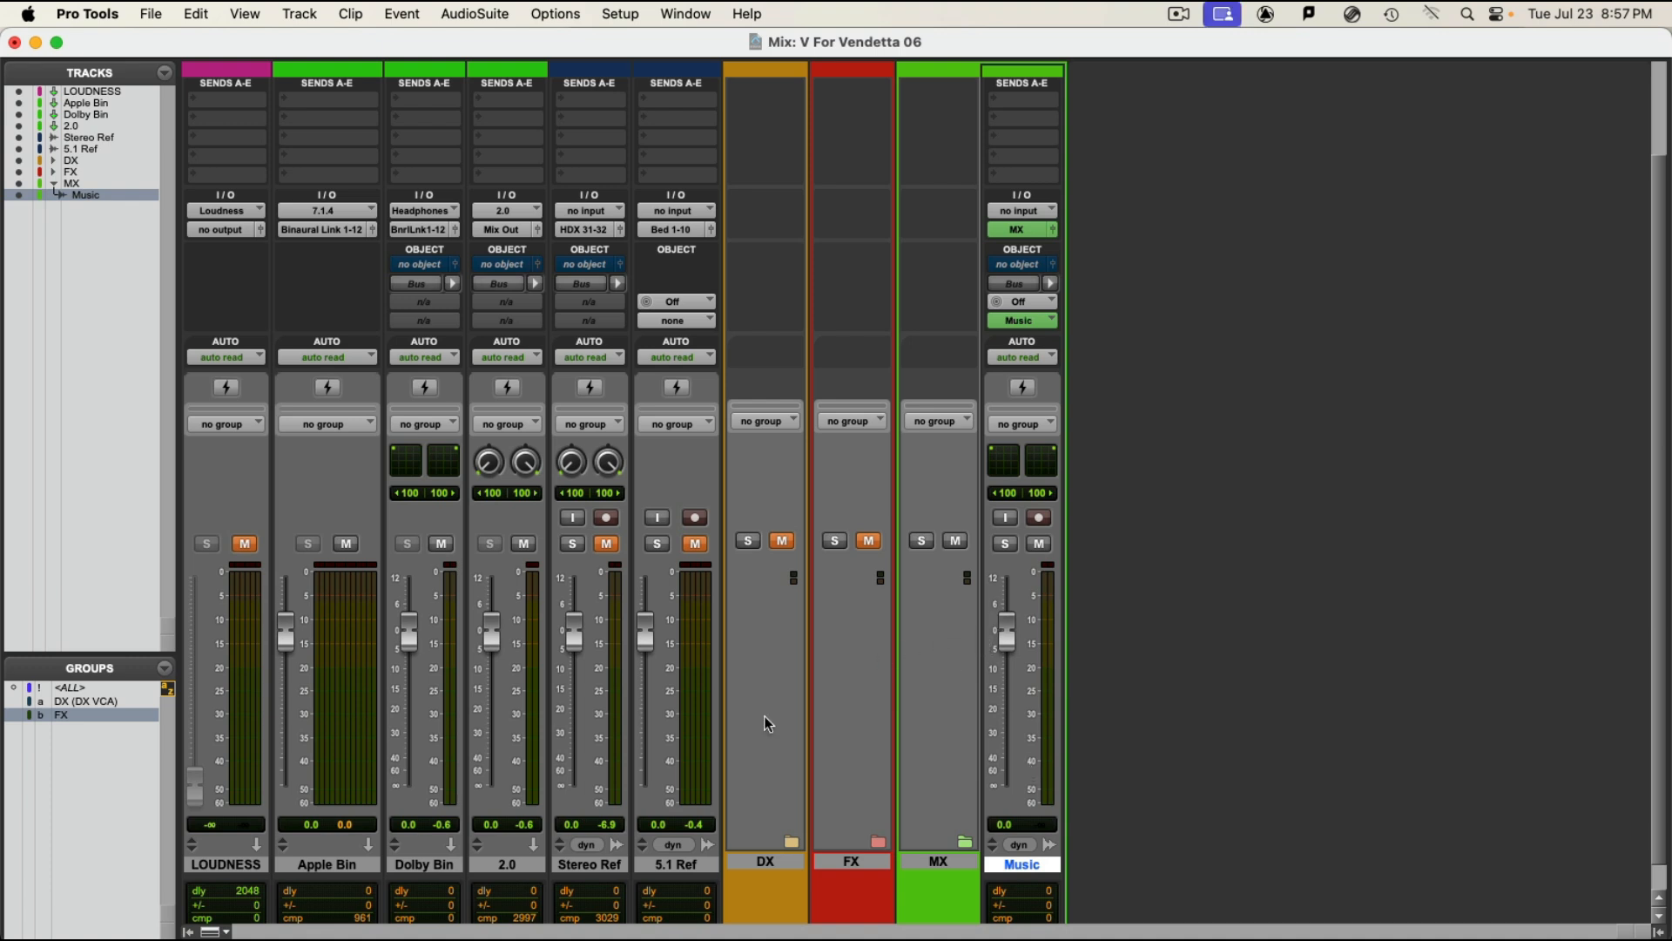
Step: Temporarily unmute and solo the 5.1 Ref track, and restore its muted, unsoloed state
click(693, 866)
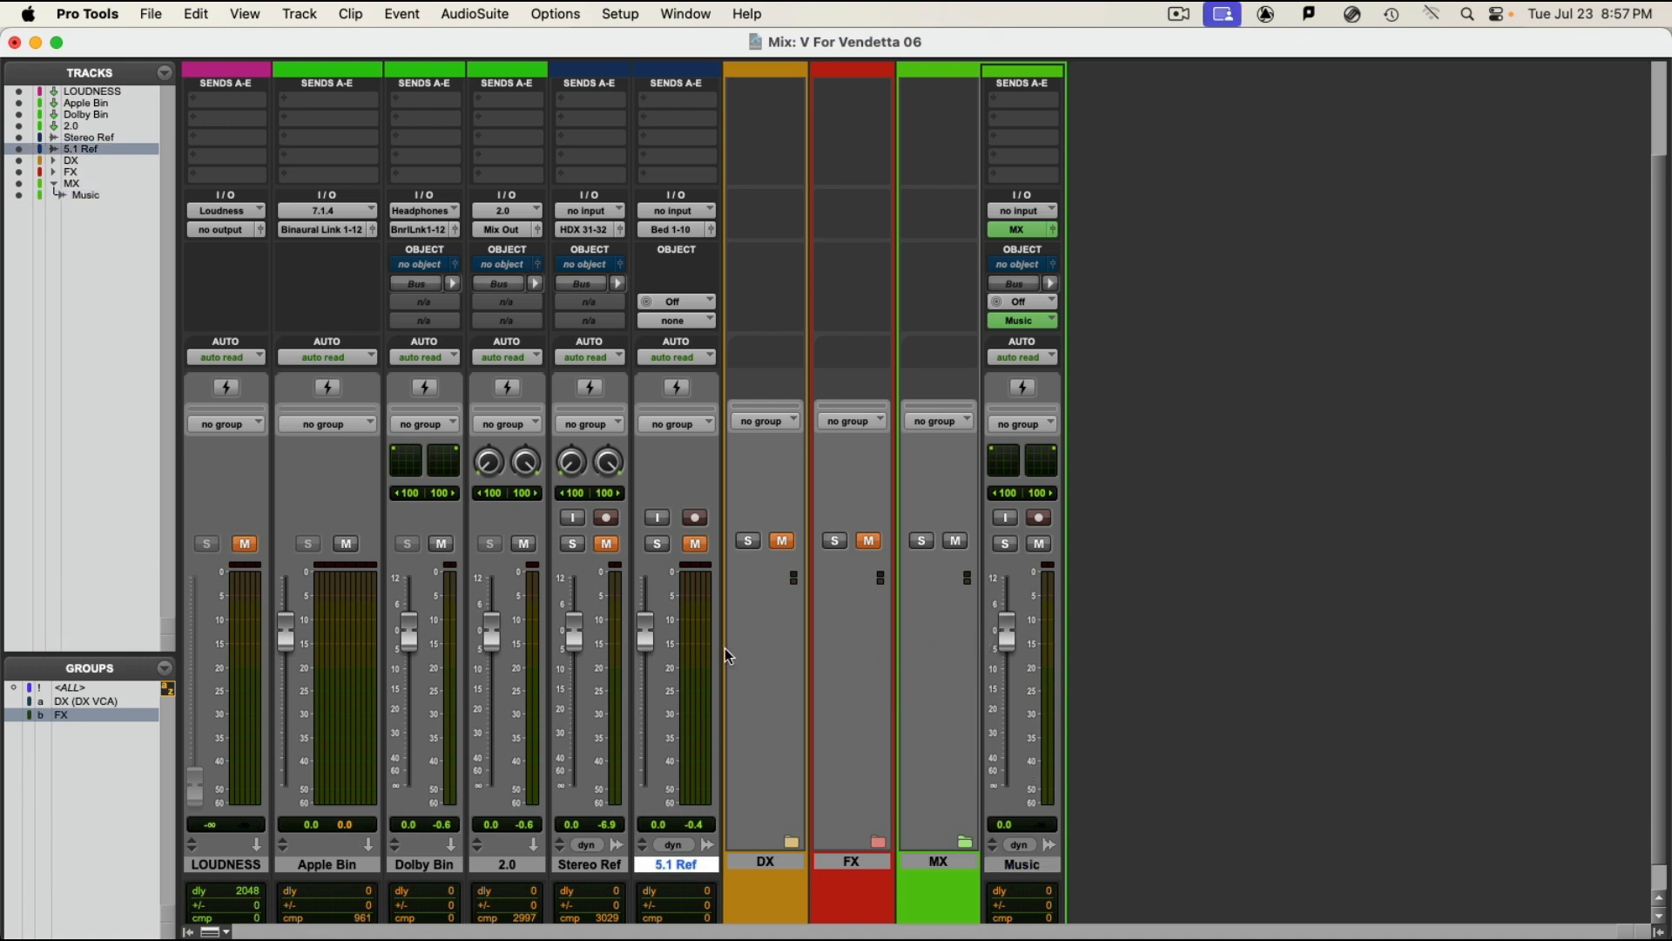
click(698, 546)
click(658, 544)
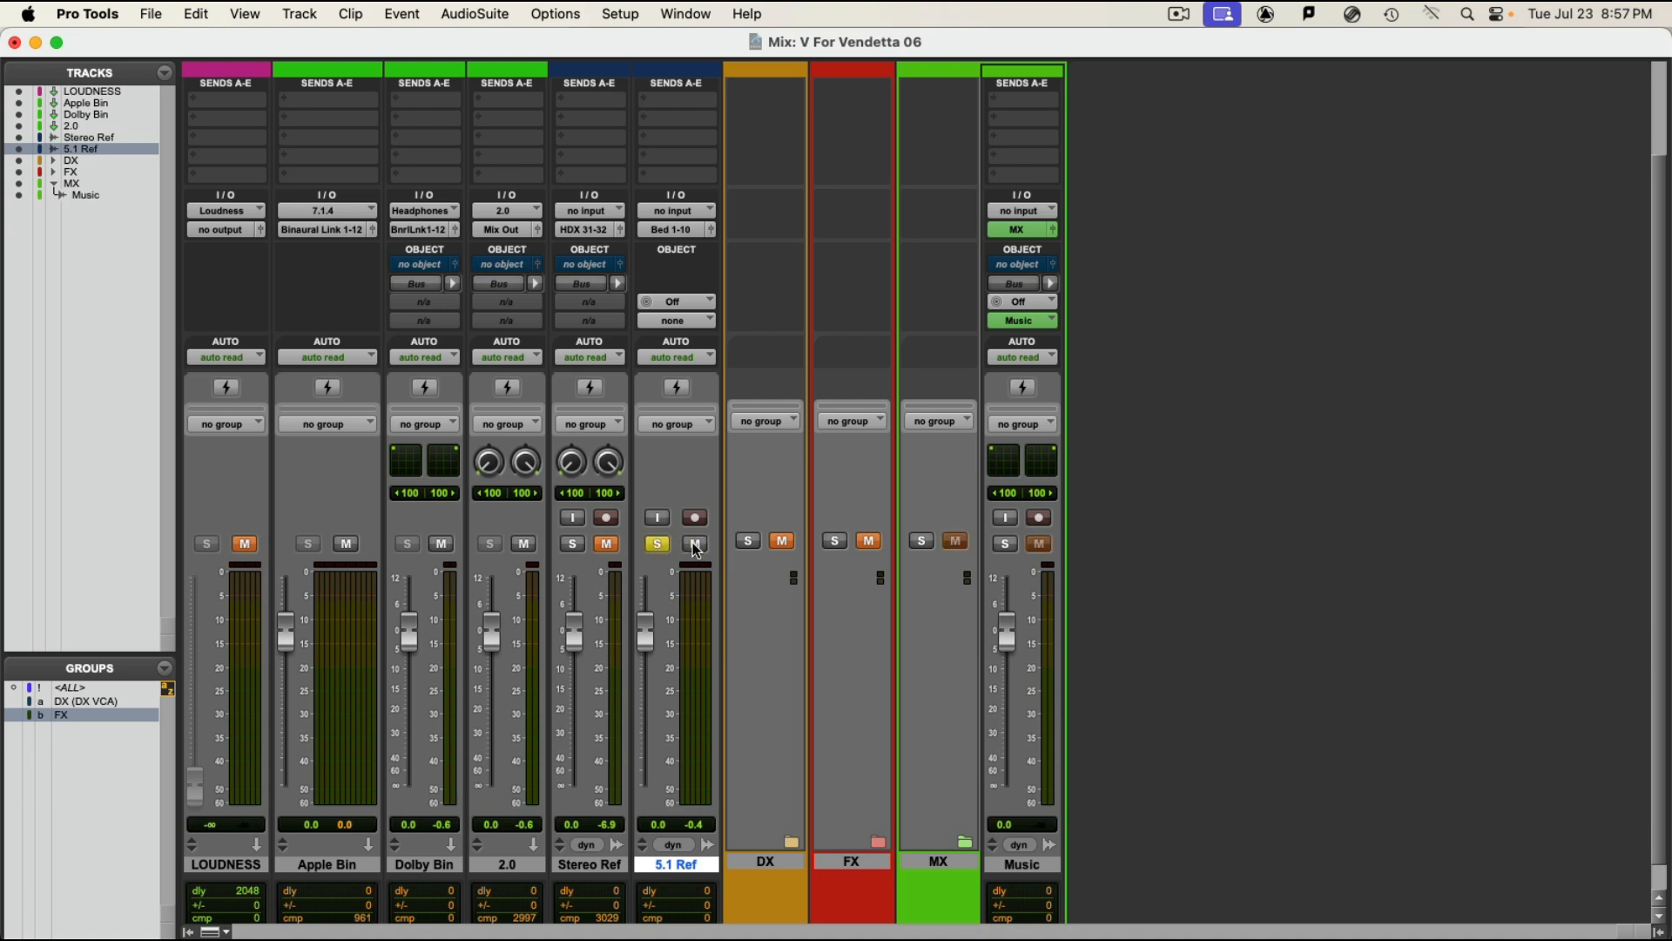
click(695, 544)
click(657, 545)
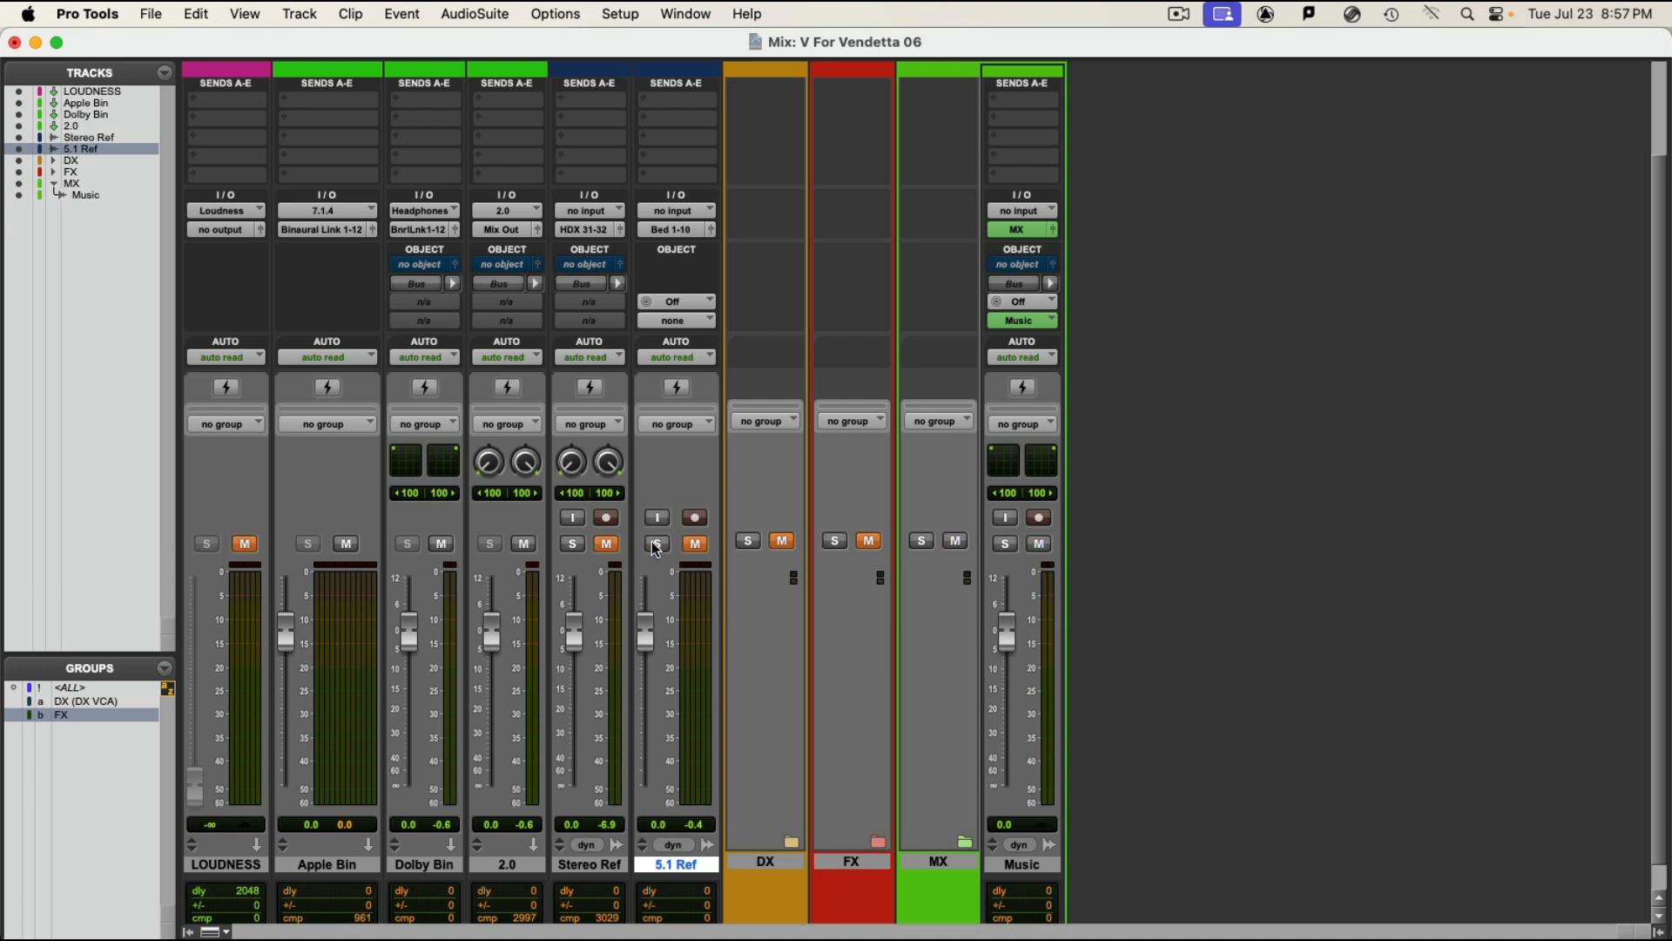
Step: Play the Music track from about 0:39 in the timeline, view its levels in the mixer, and stop playback
click(1023, 865)
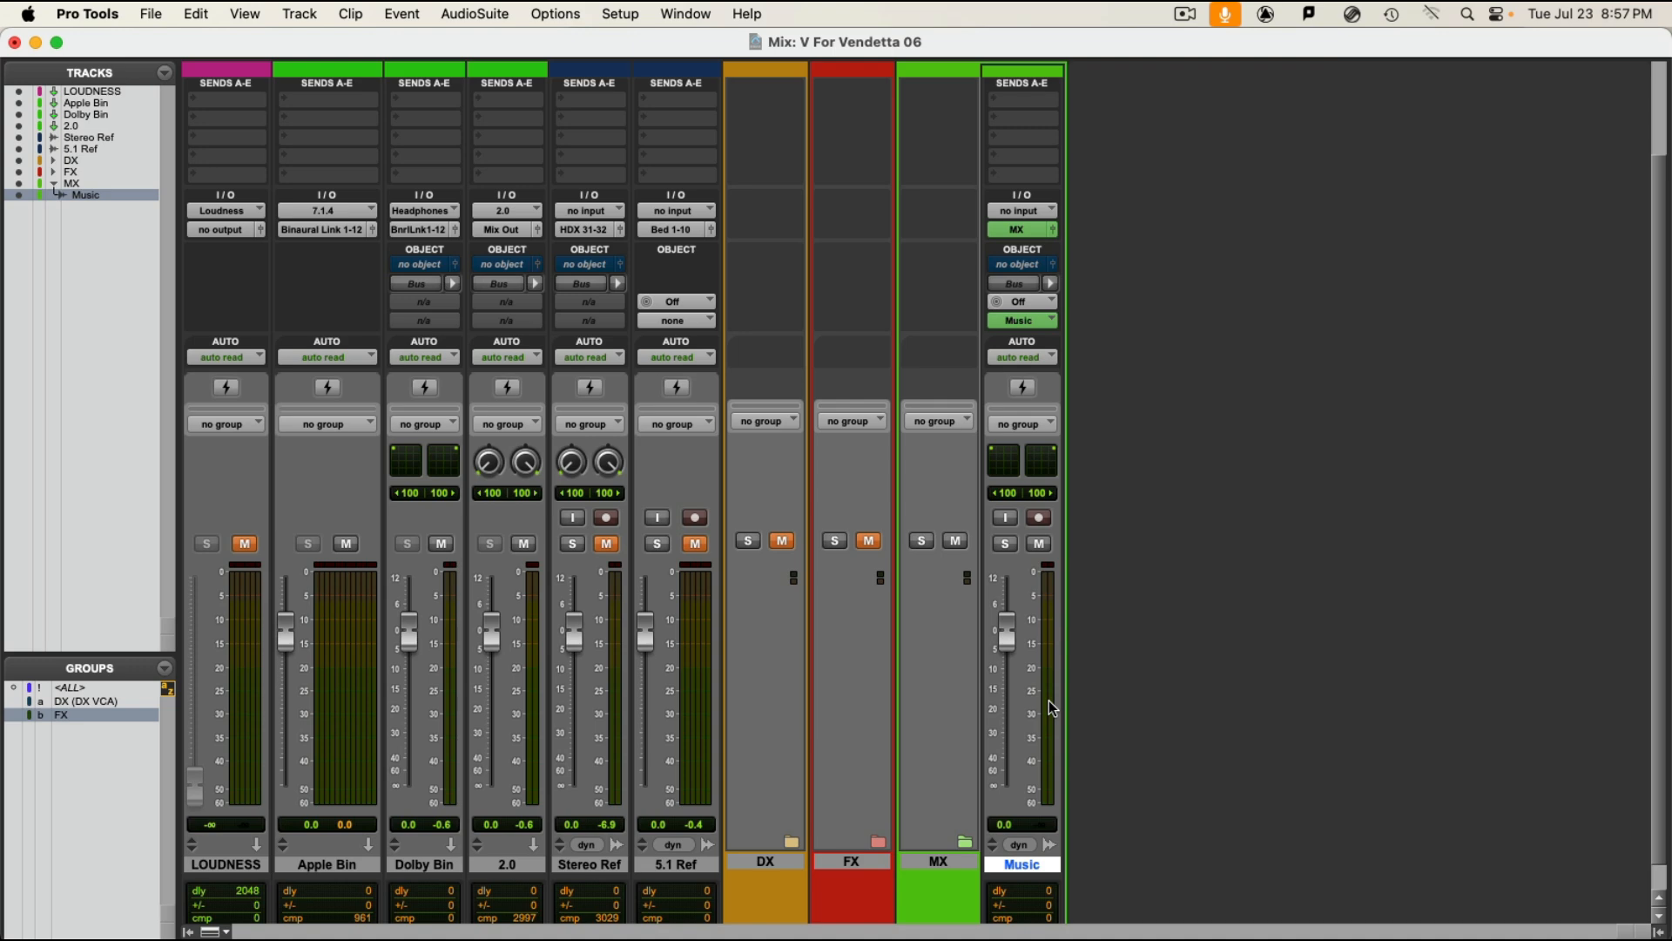
key(super+equal)
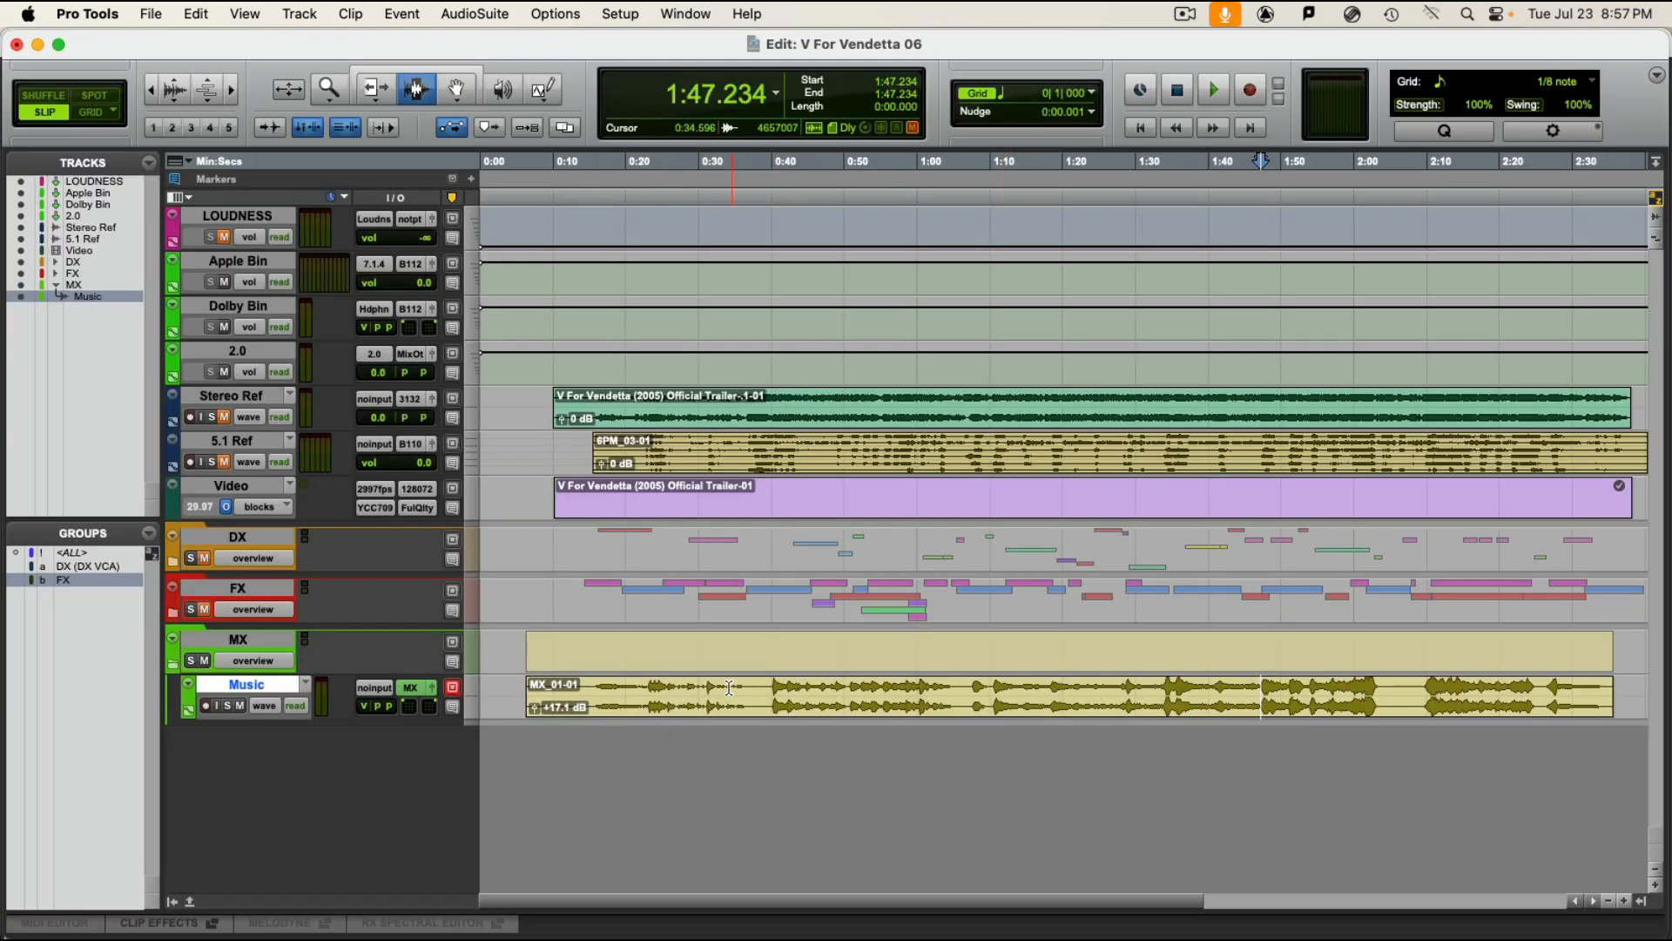
click(769, 695)
key(space)
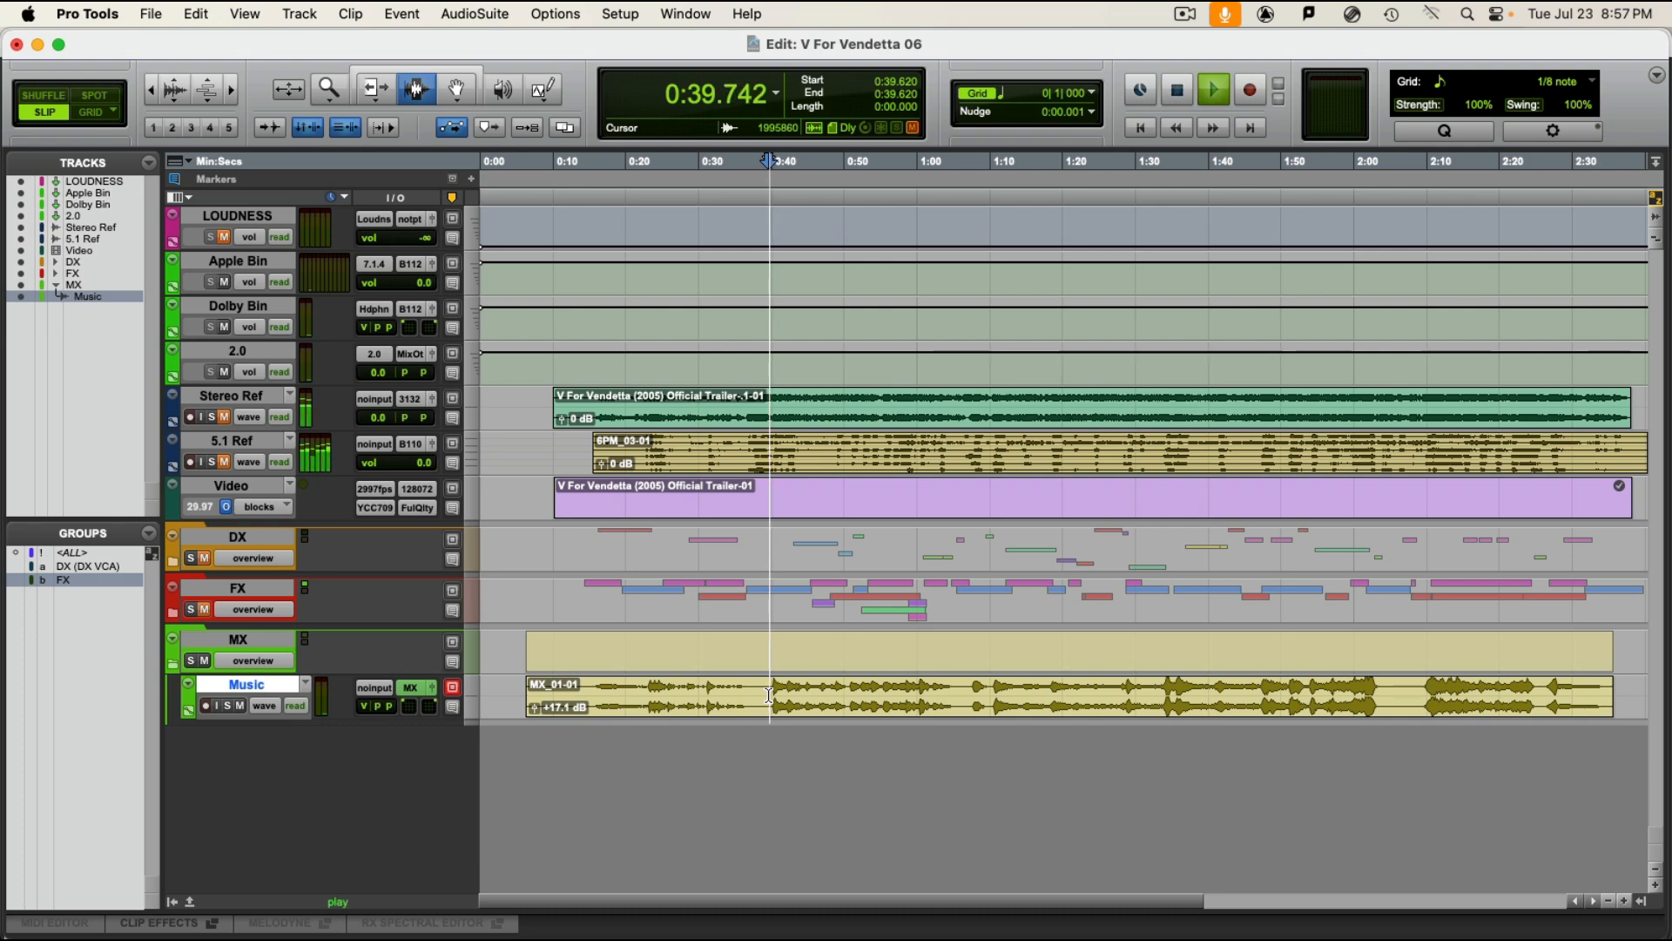
key(super+equal)
key(space)
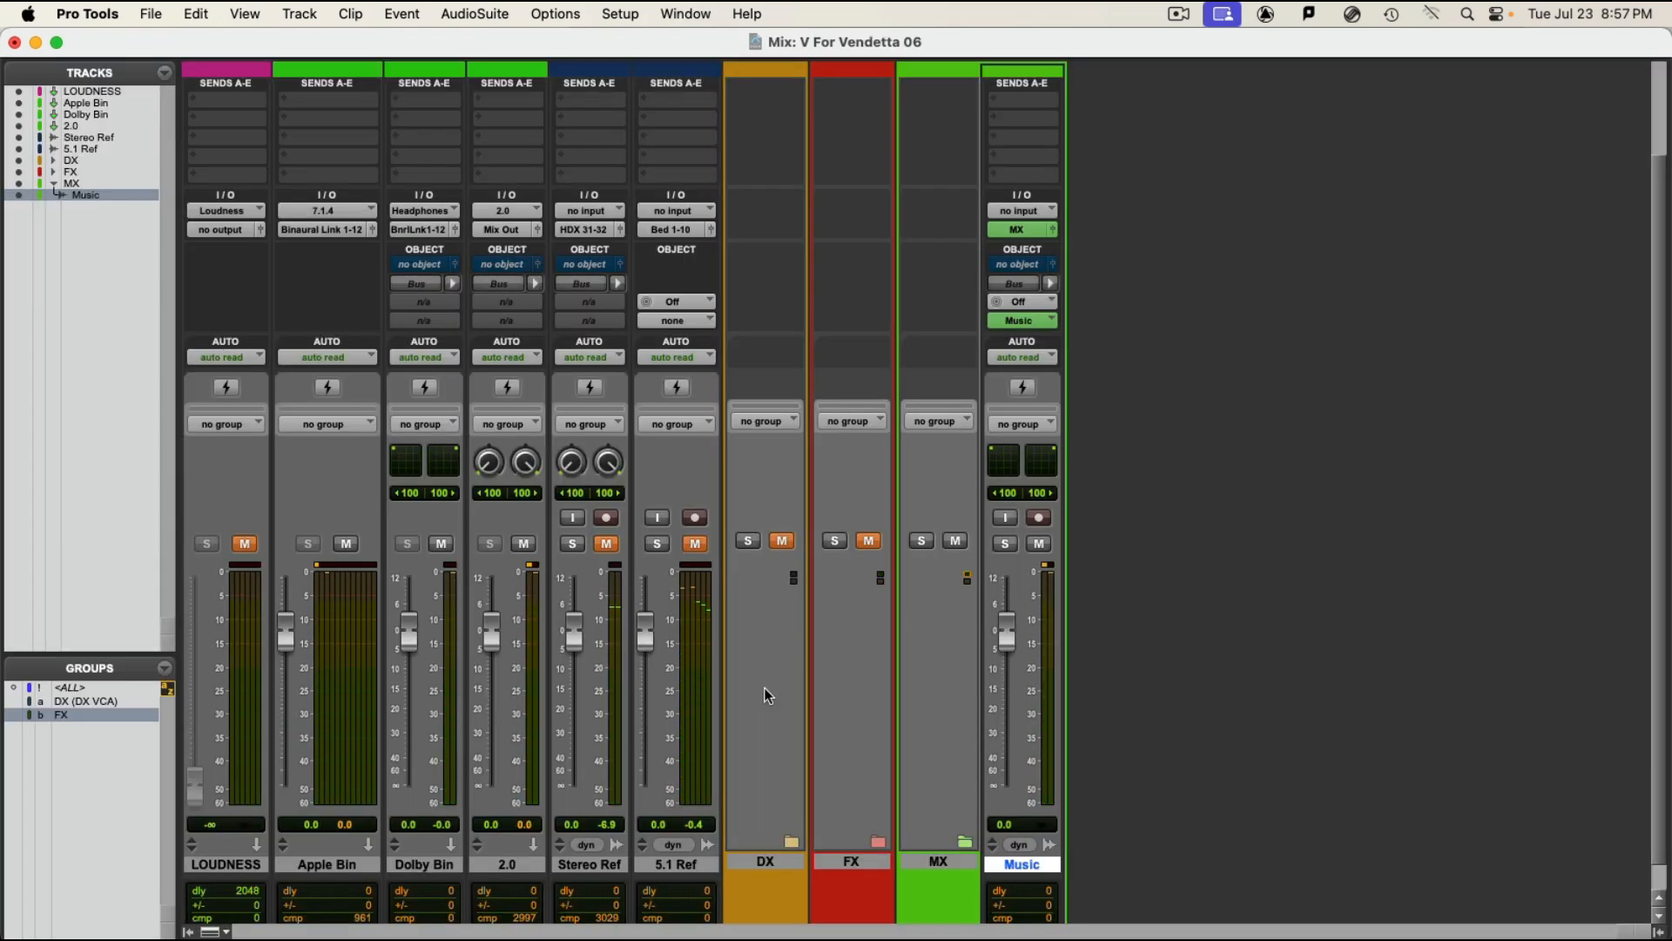
Step: Play the Music track from about 0:15 while watching the mixer meters, and stop playback
key(super+equal)
click(598, 686)
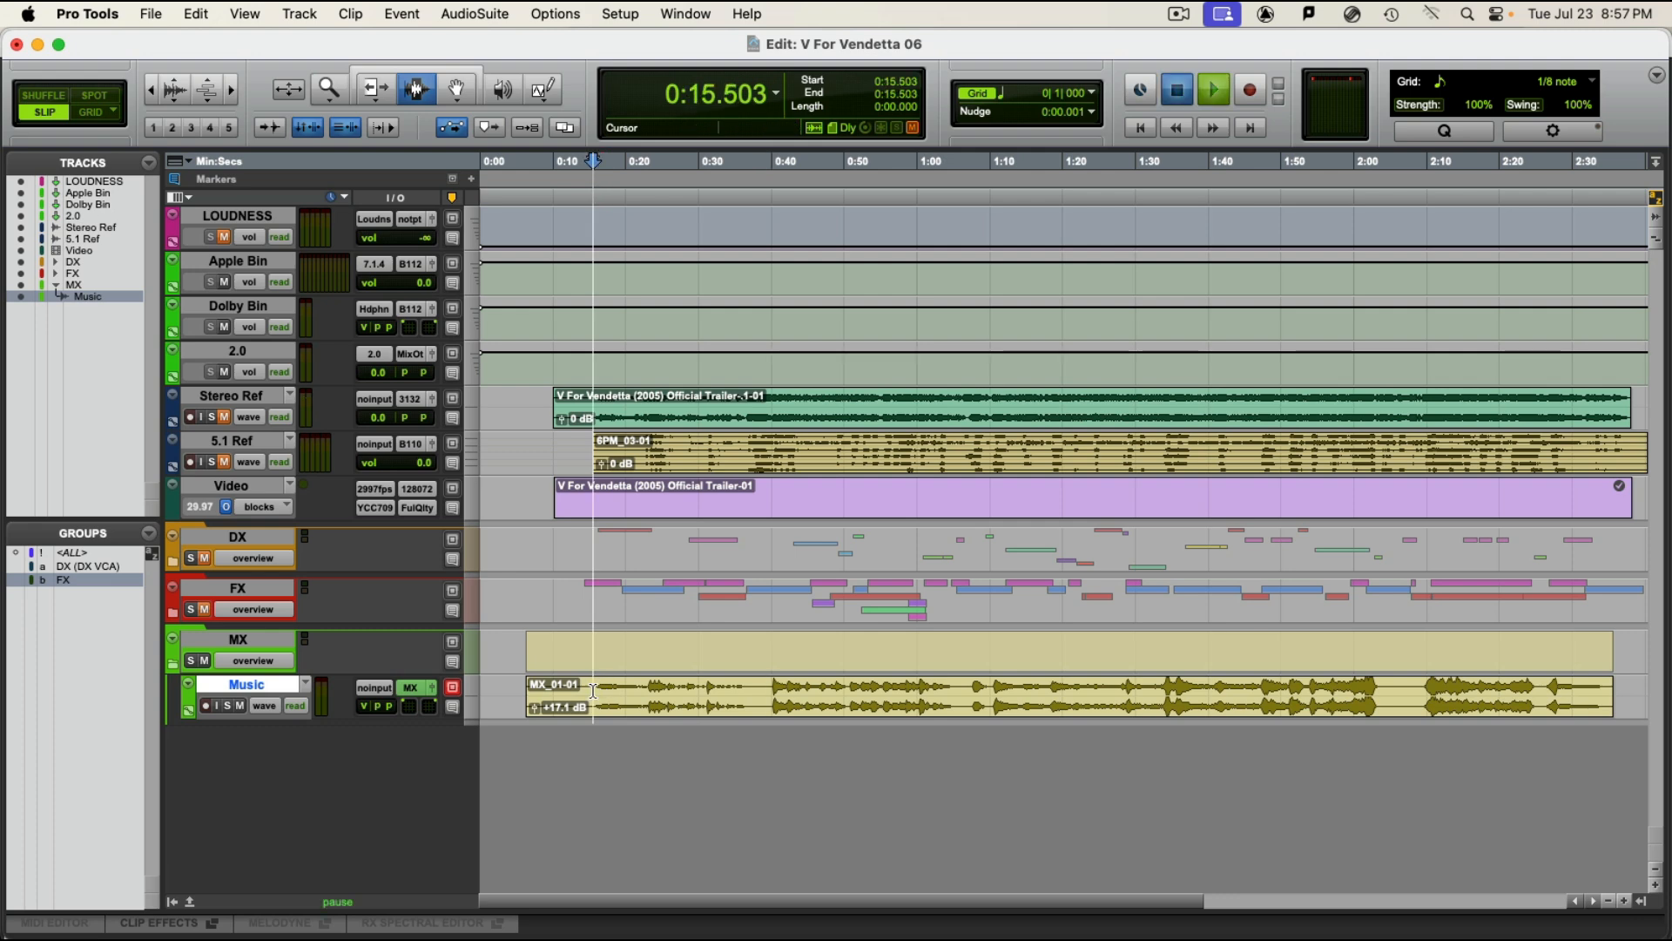
key(space)
key(super+equal)
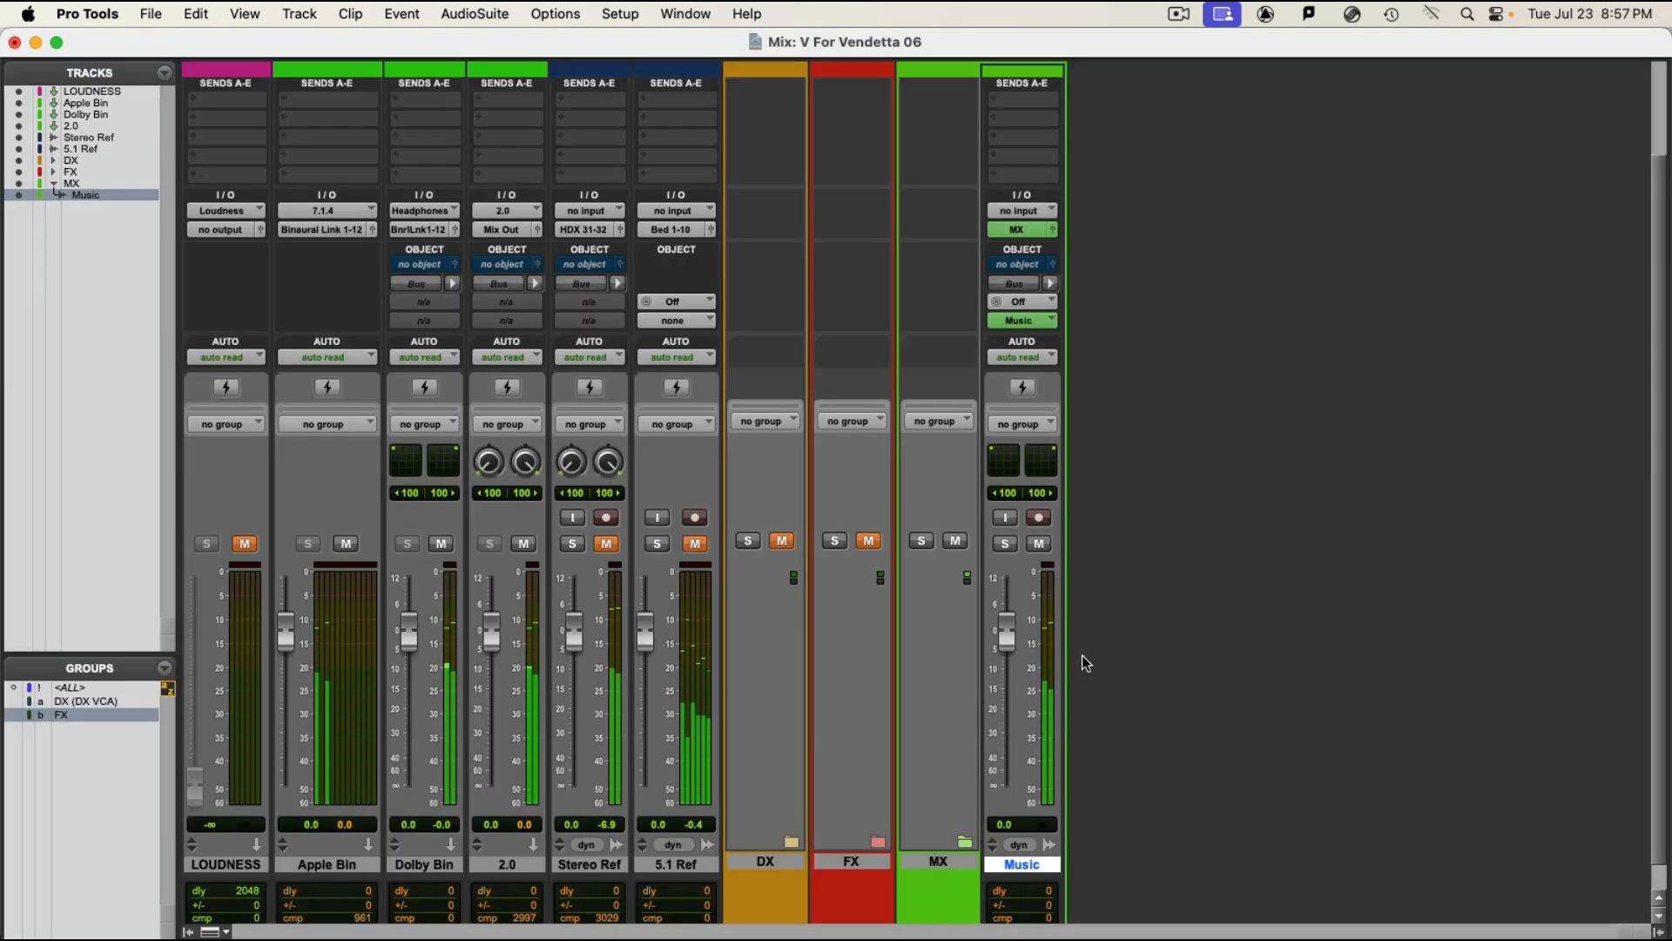
key(space)
Step: Assign the Music track's first send to the mono Music Vrb bus and close the send fader window
scroll(1164, 616, up, 3)
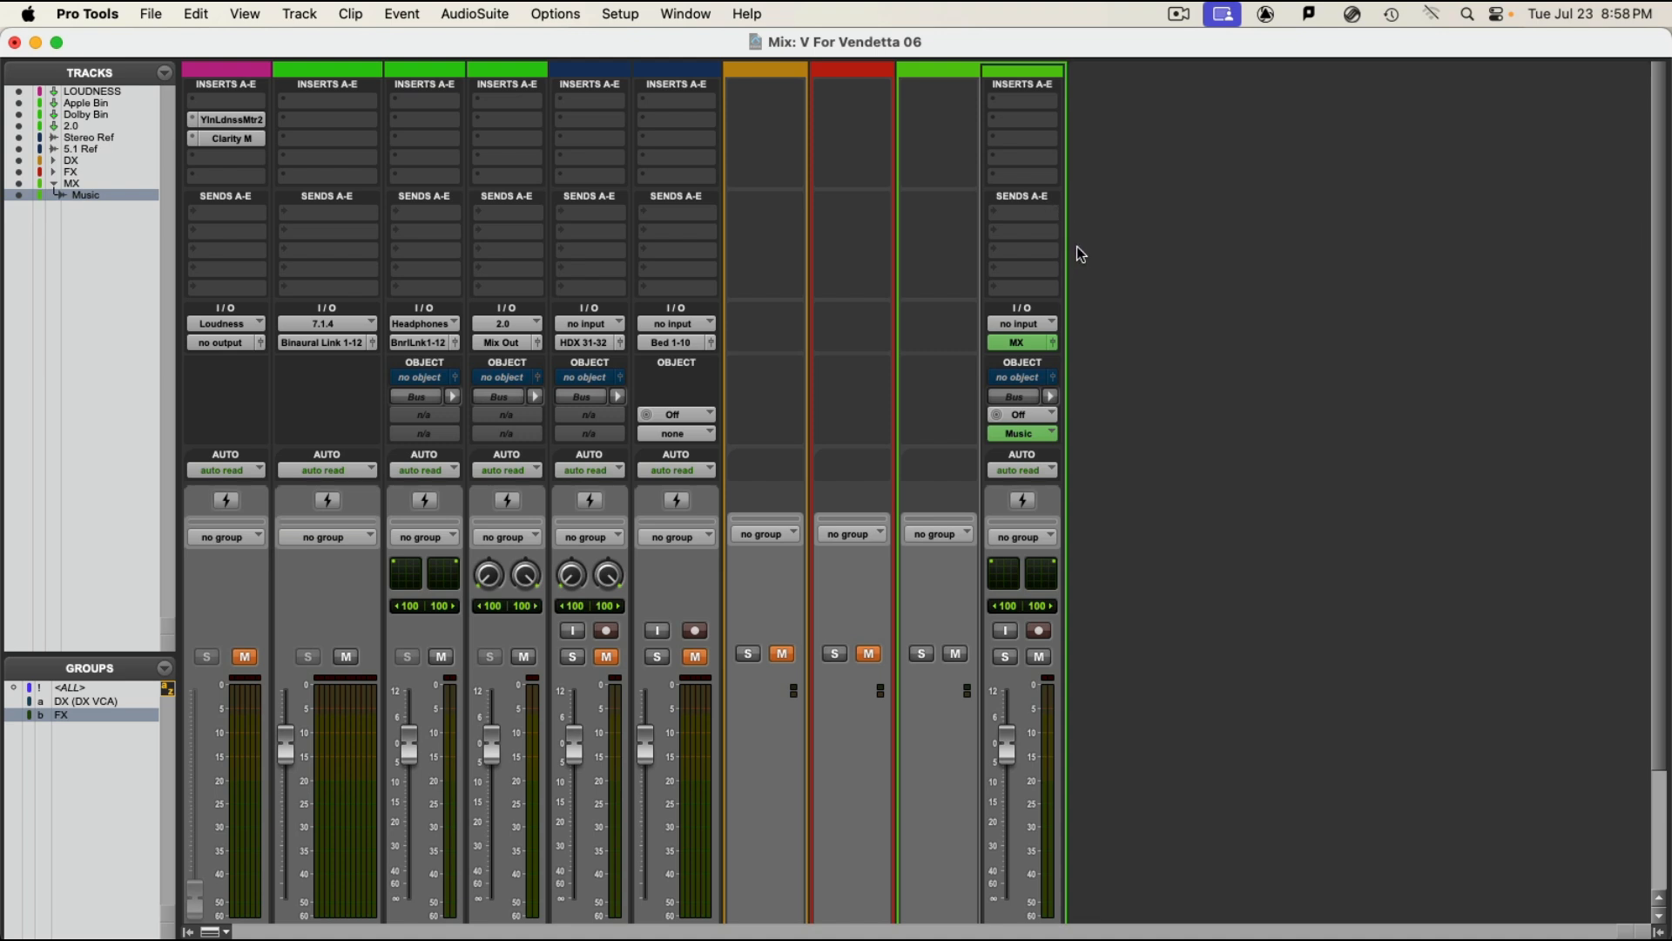
scroll(1082, 253, down, 2)
scroll(1104, 640, down, 6)
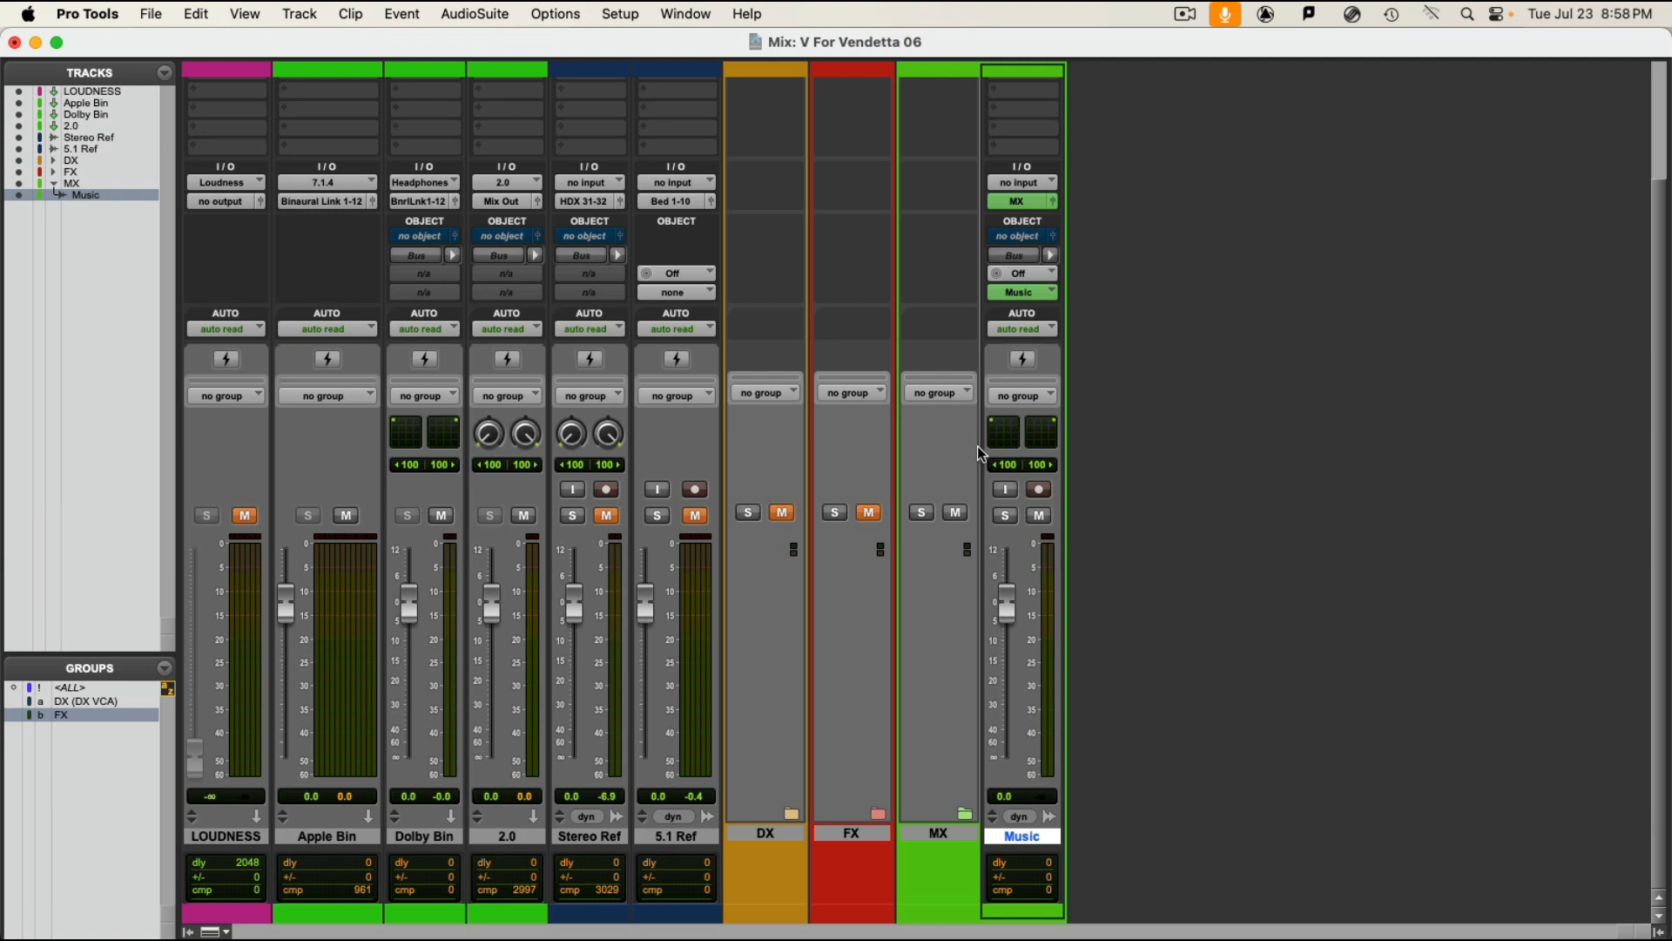
scroll(1131, 530, up, 3)
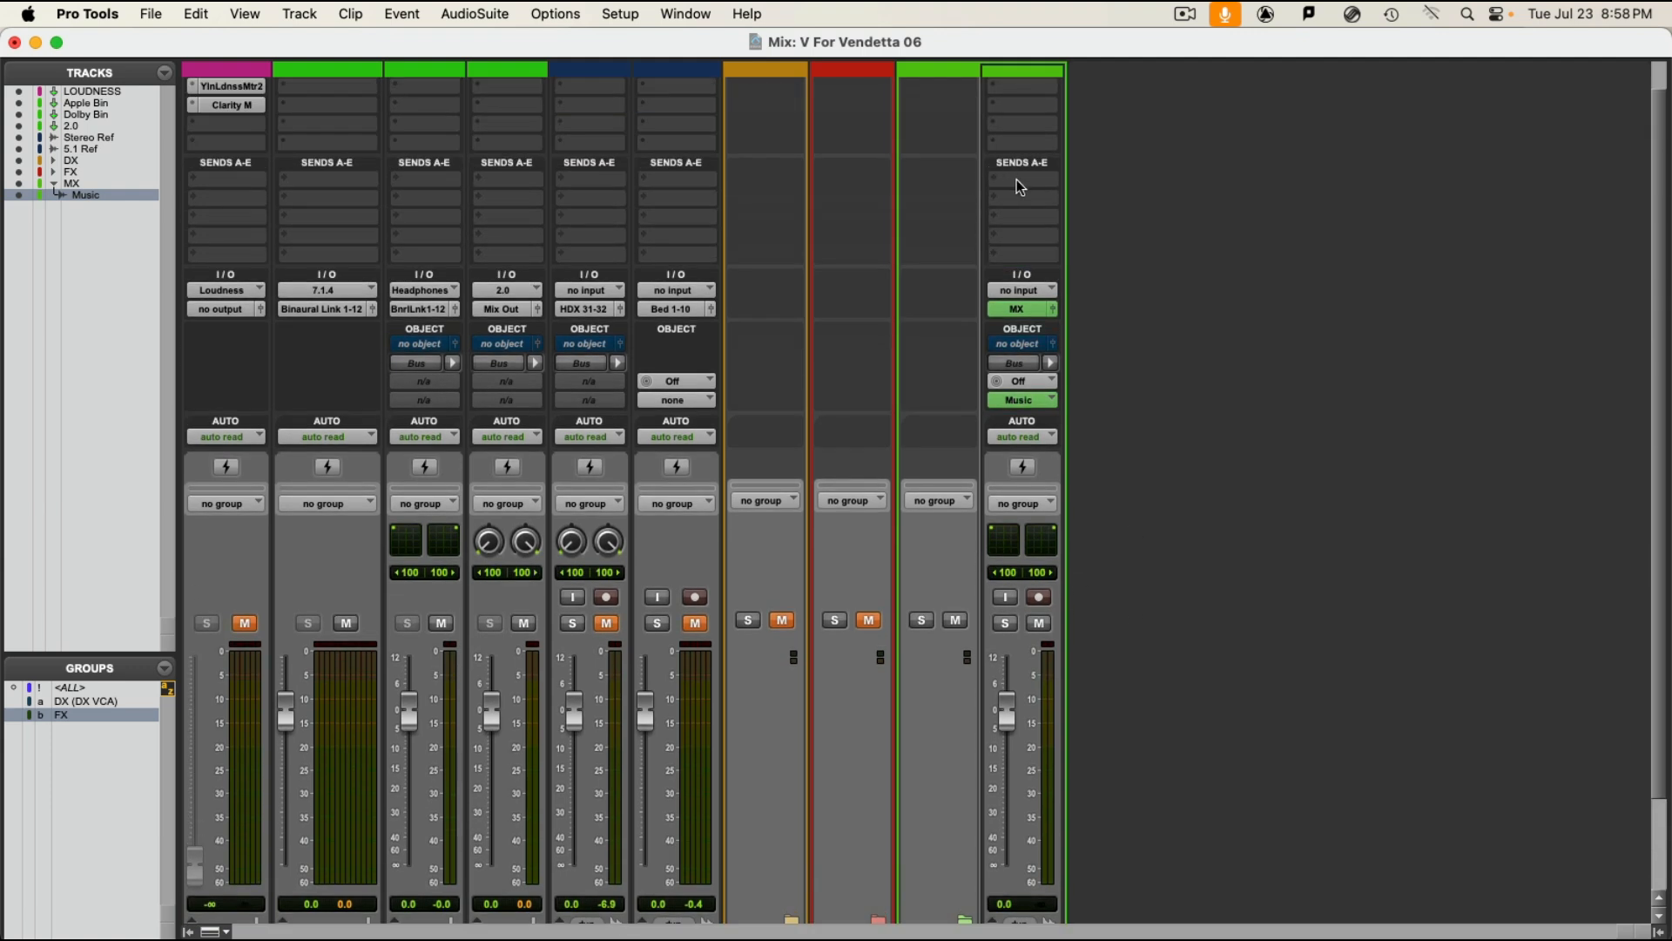
click(1016, 179)
mouse_move(1033, 199)
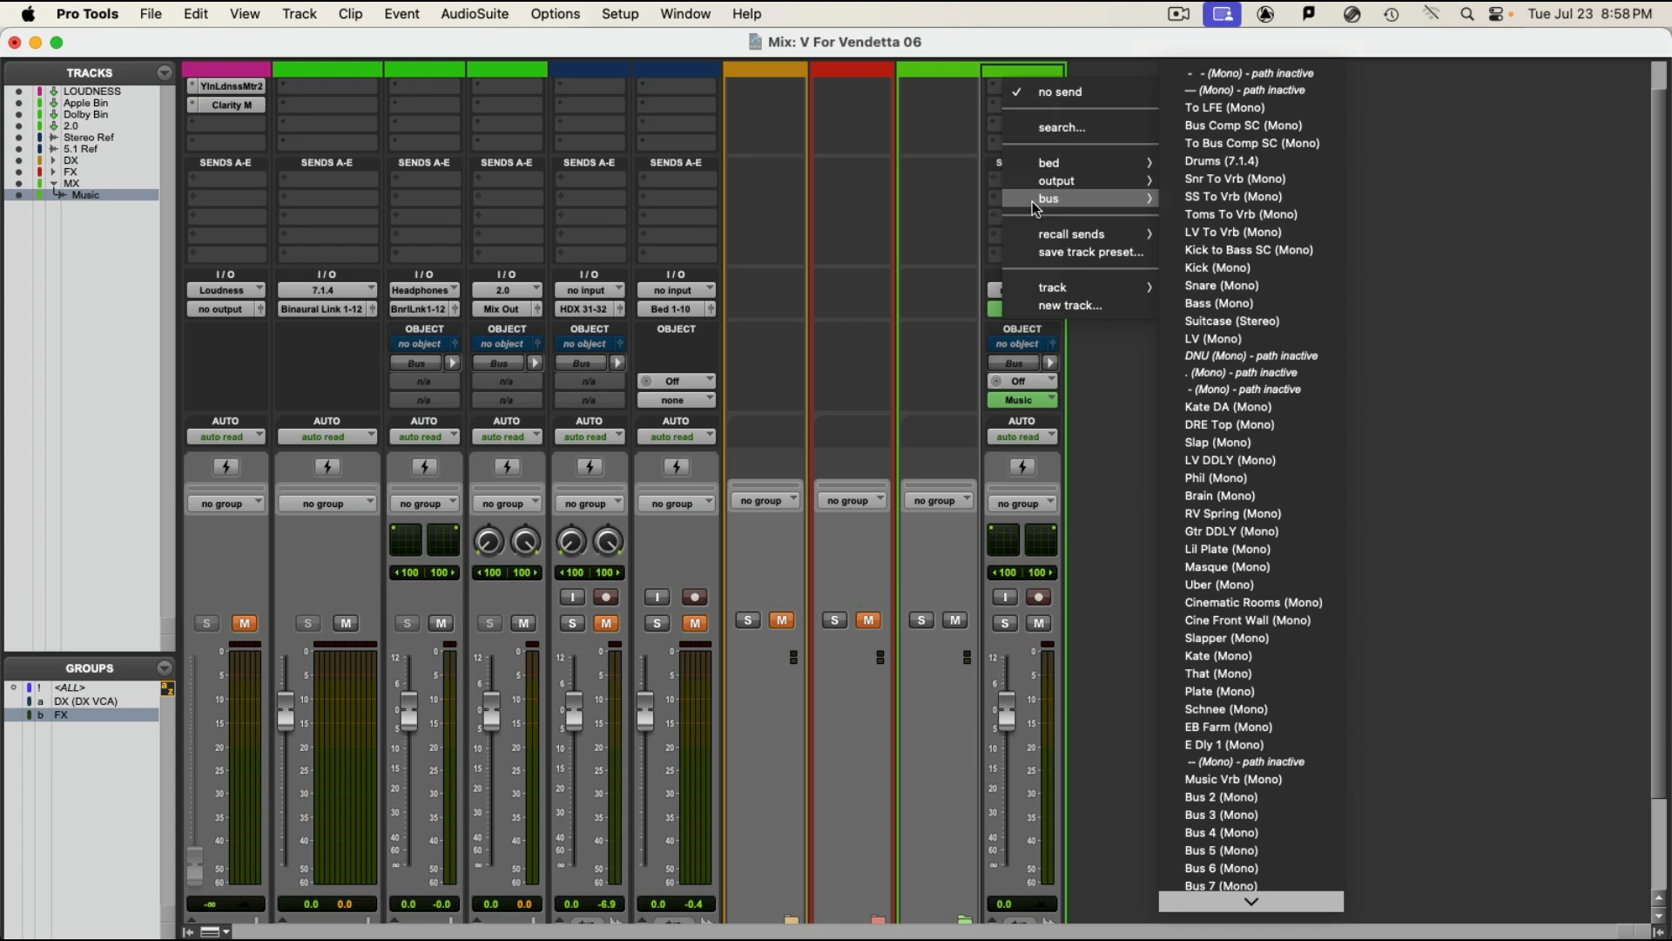
click(1280, 788)
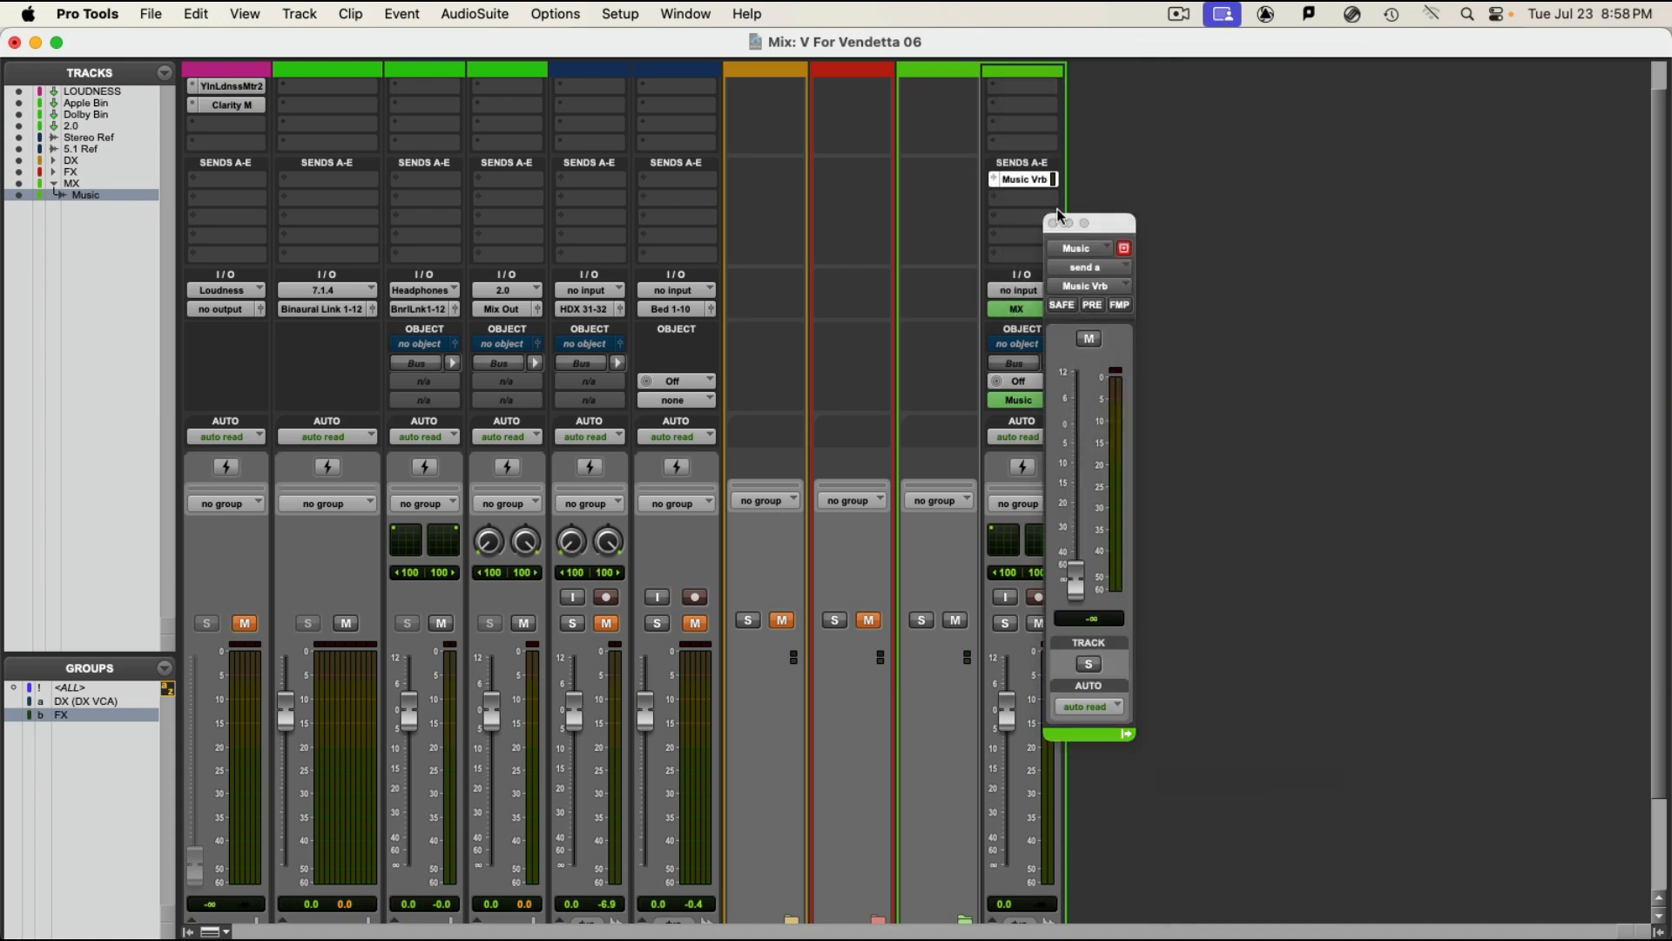
click(1053, 223)
Step: Open the rename dialog for the Music track's send bus and keep the name Music Vrb
right_click(1024, 188)
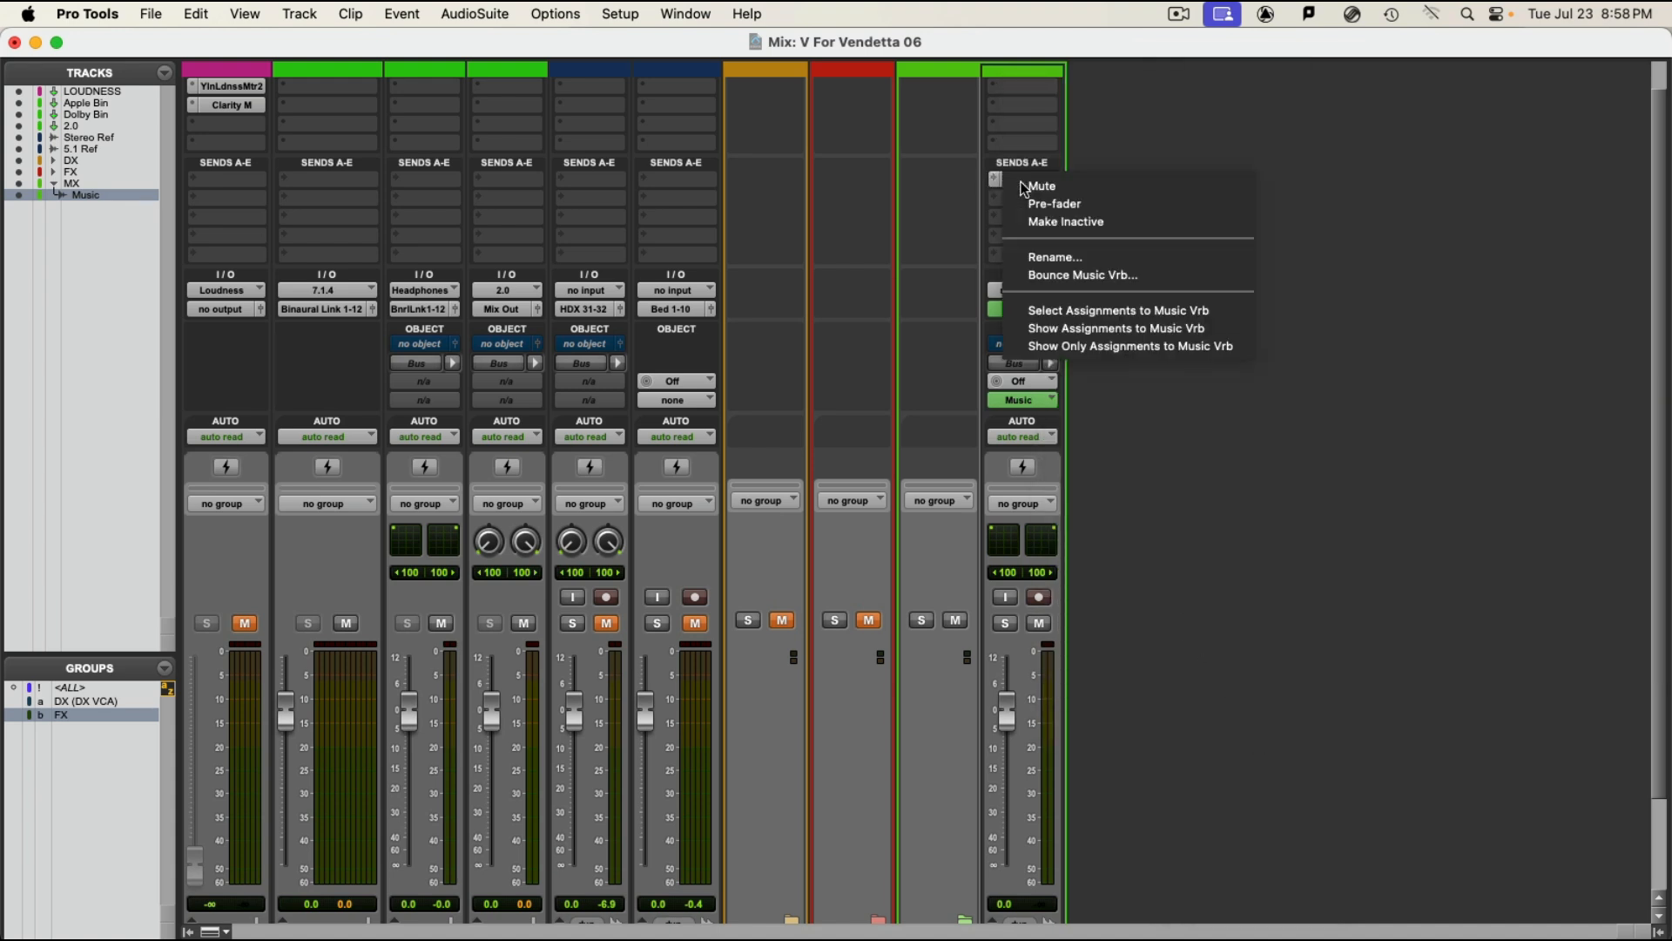
click(1071, 259)
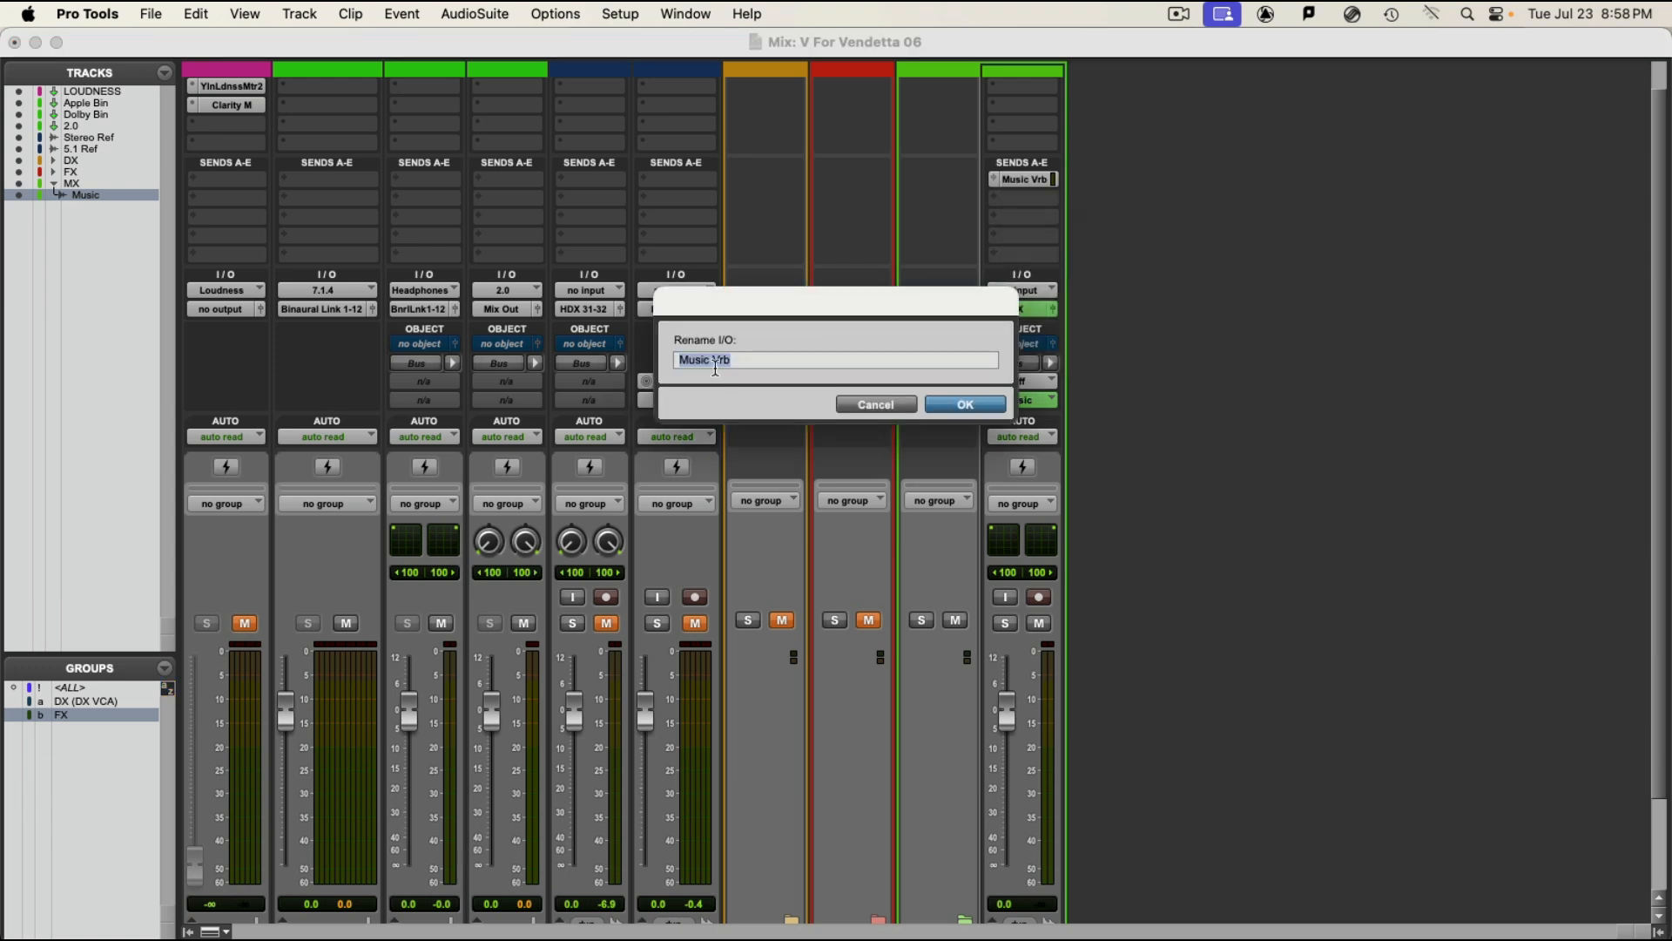
click(963, 406)
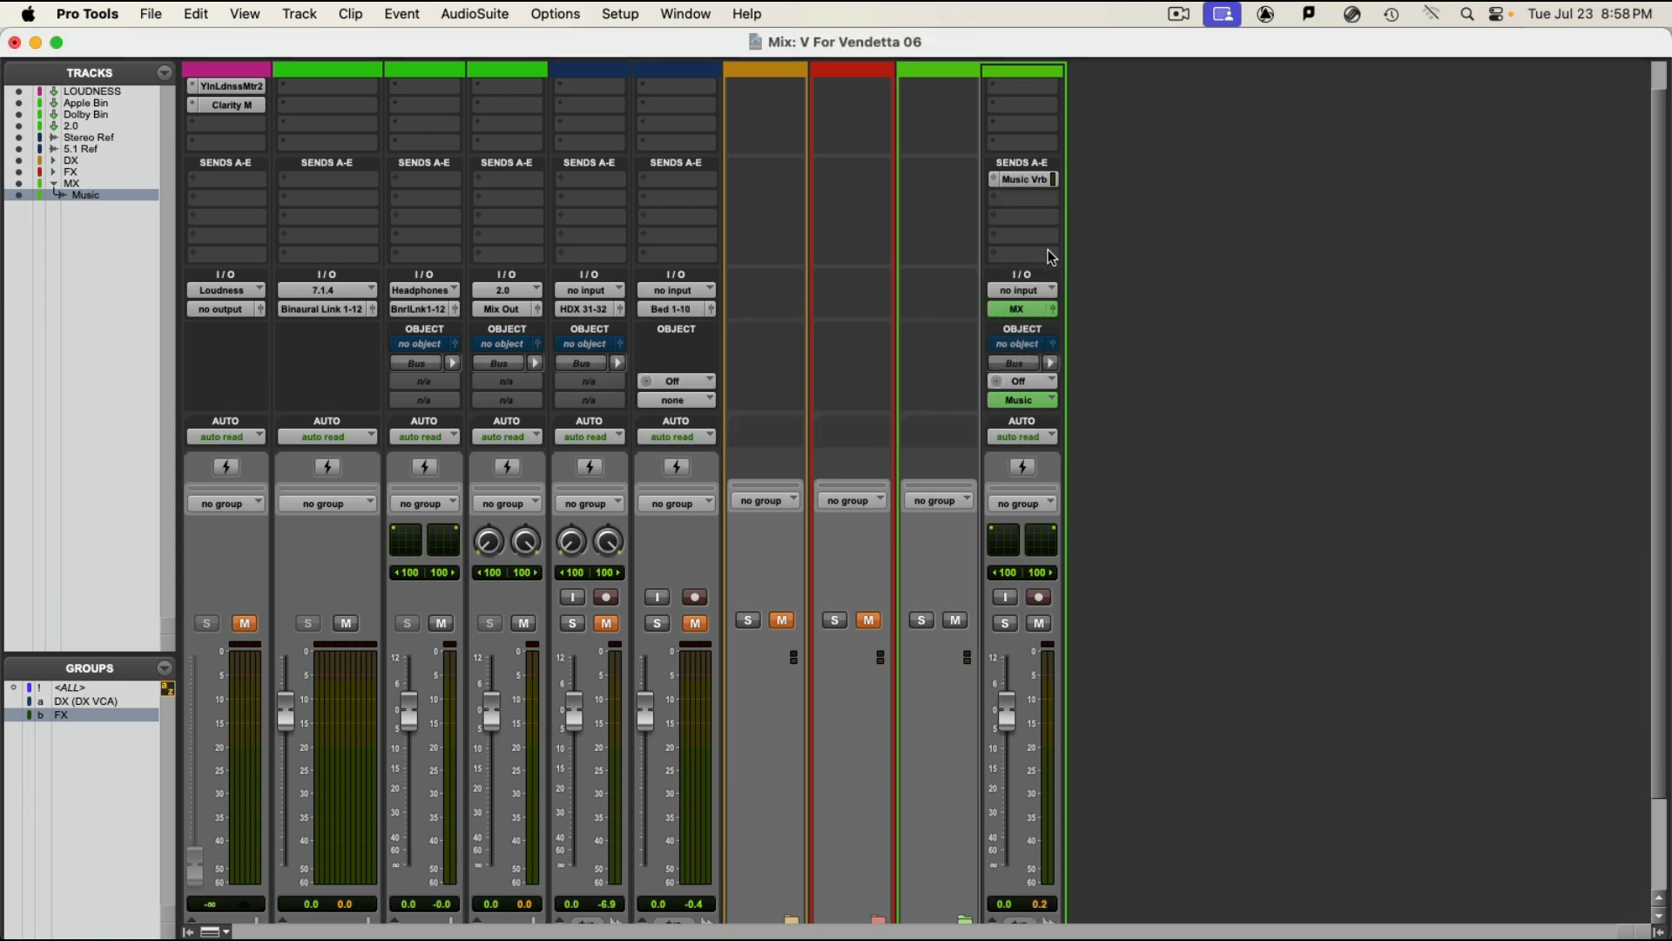
Step: Set the Music track's Music Vrb send level to 0.0 dB and close the send fader window
click(1024, 180)
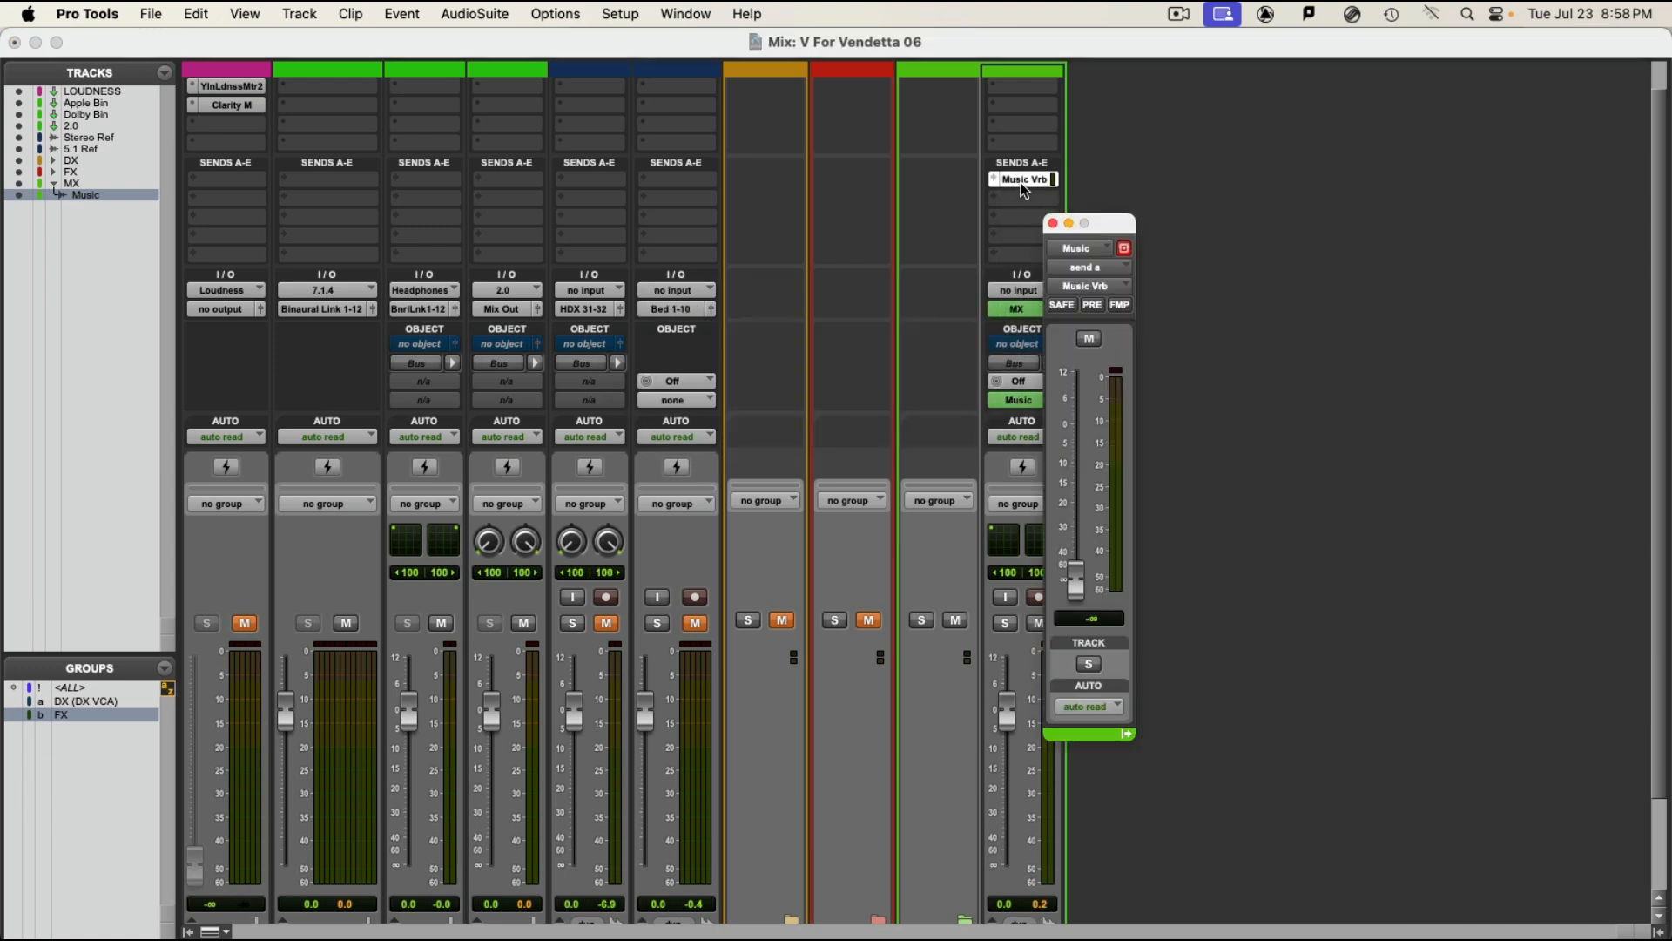
alt+click(1076, 579)
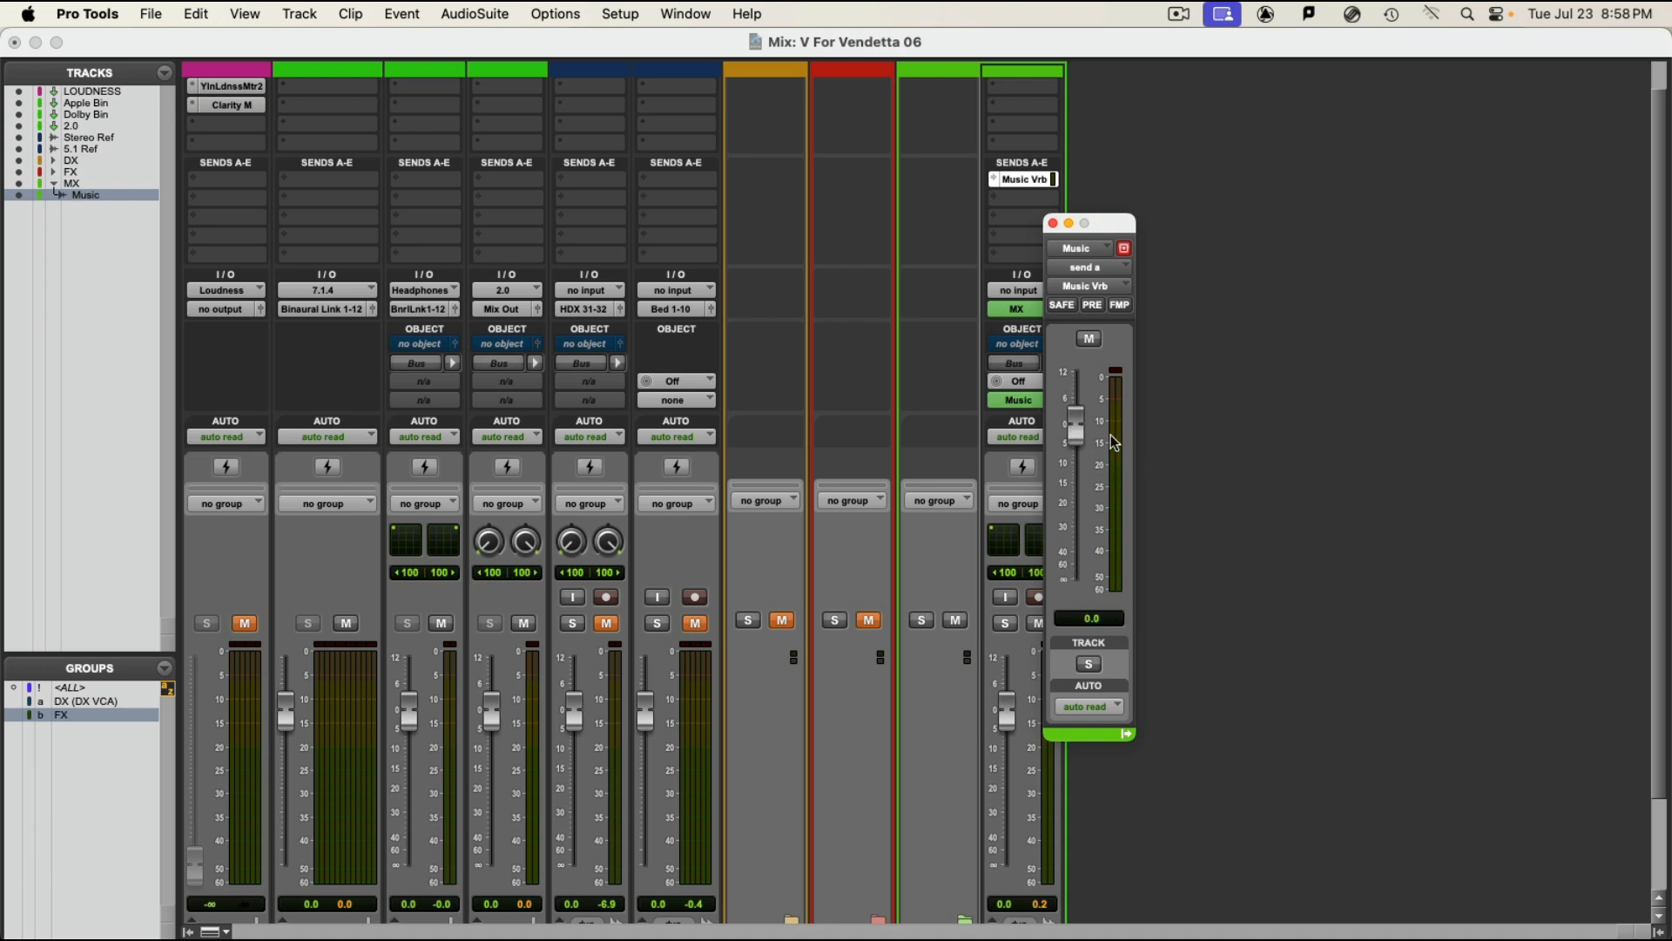
click(1052, 224)
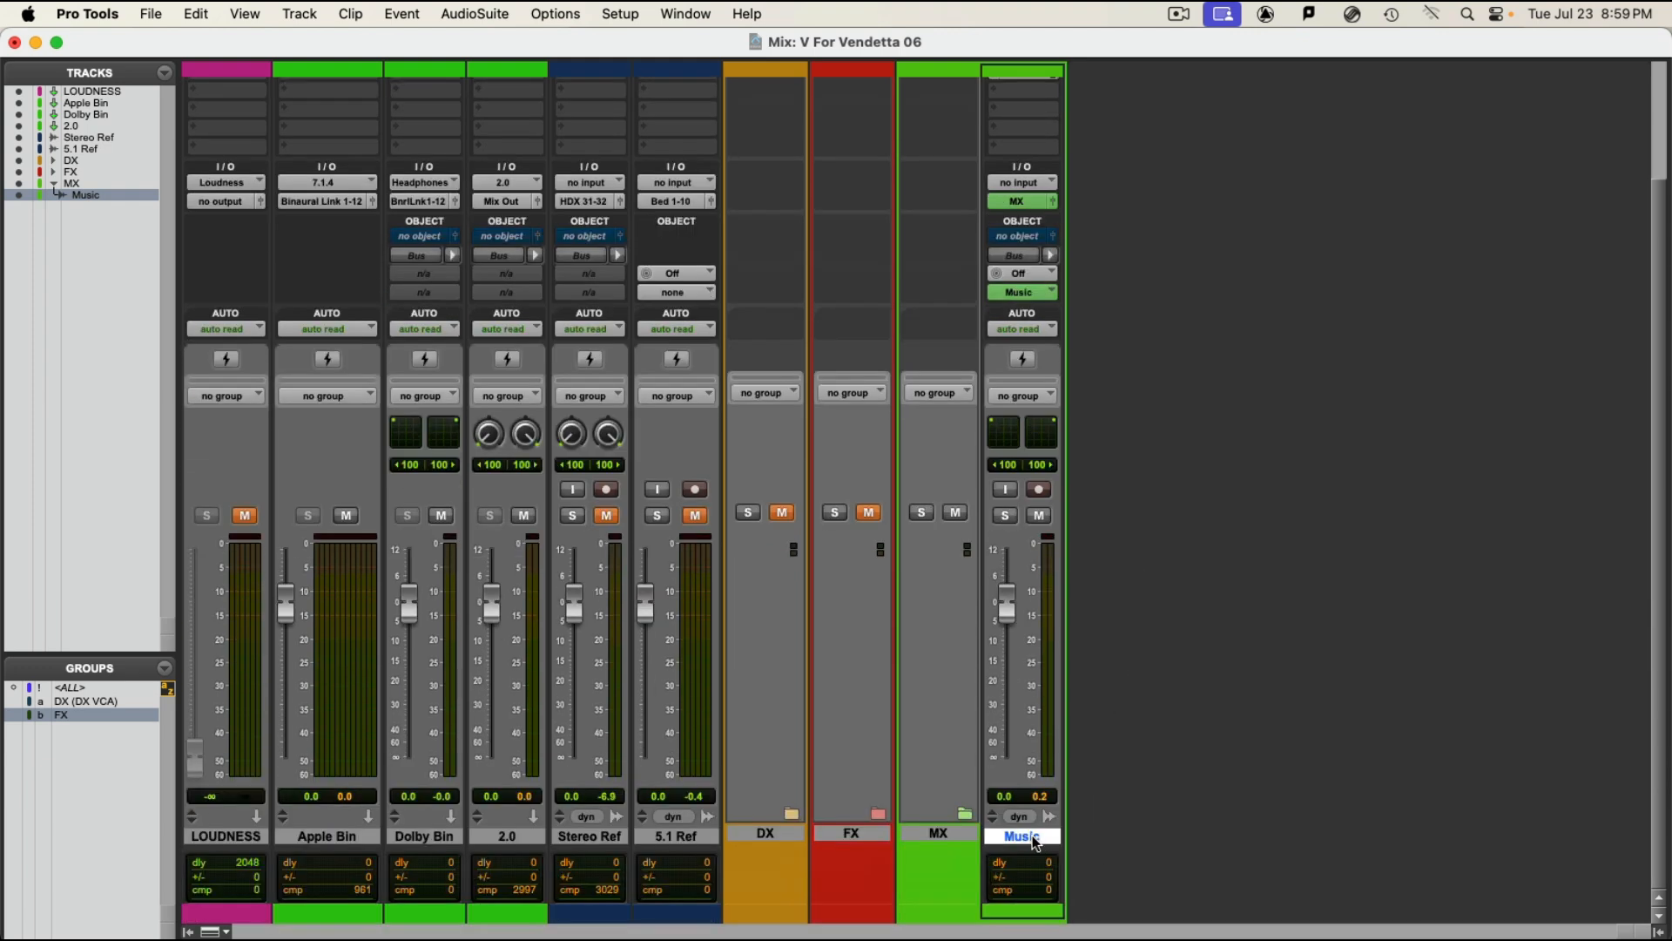
Step: Create one new mono Aux Input track named MUS VRB after the Music track
key(super+shift+n)
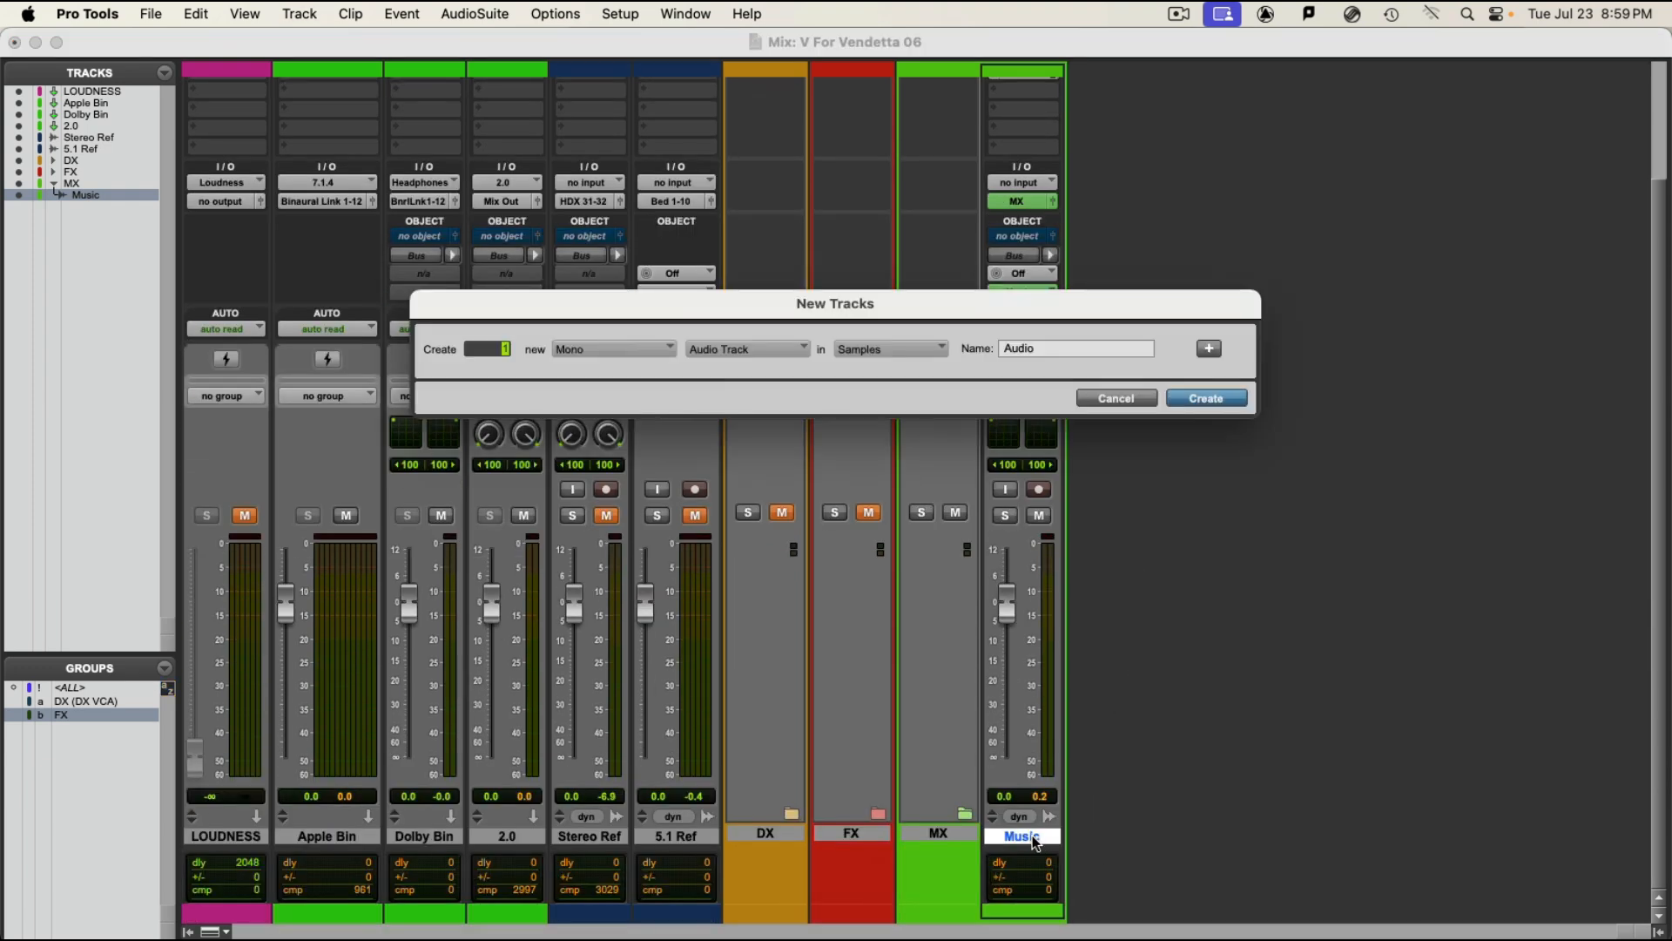
click(737, 353)
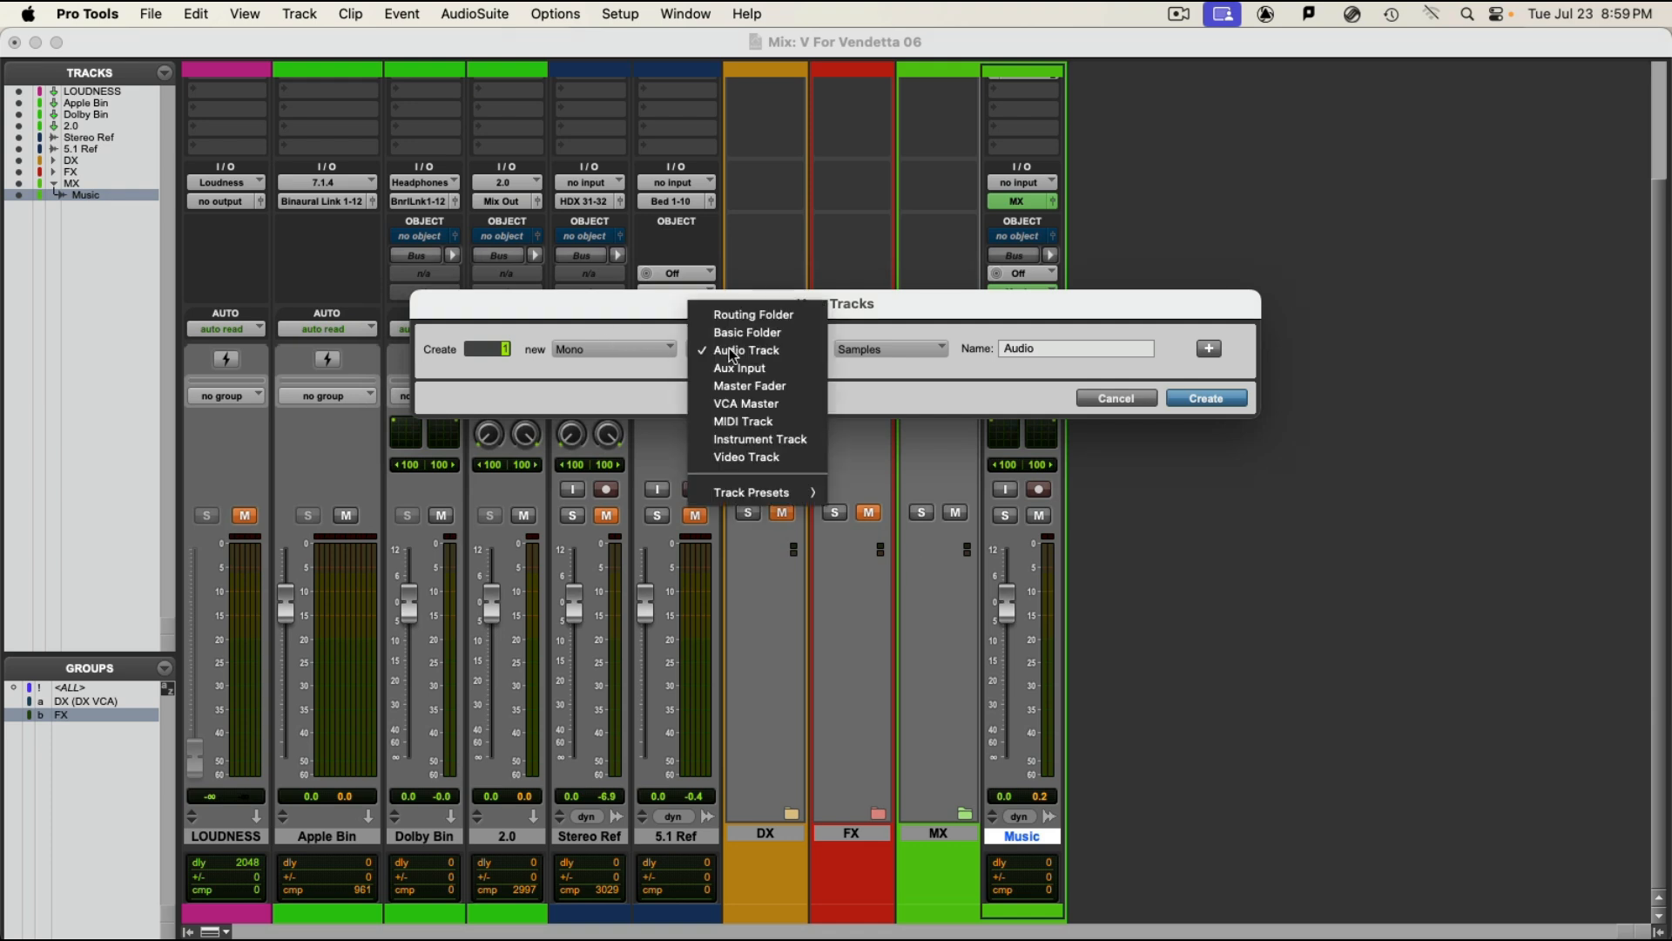
click(744, 370)
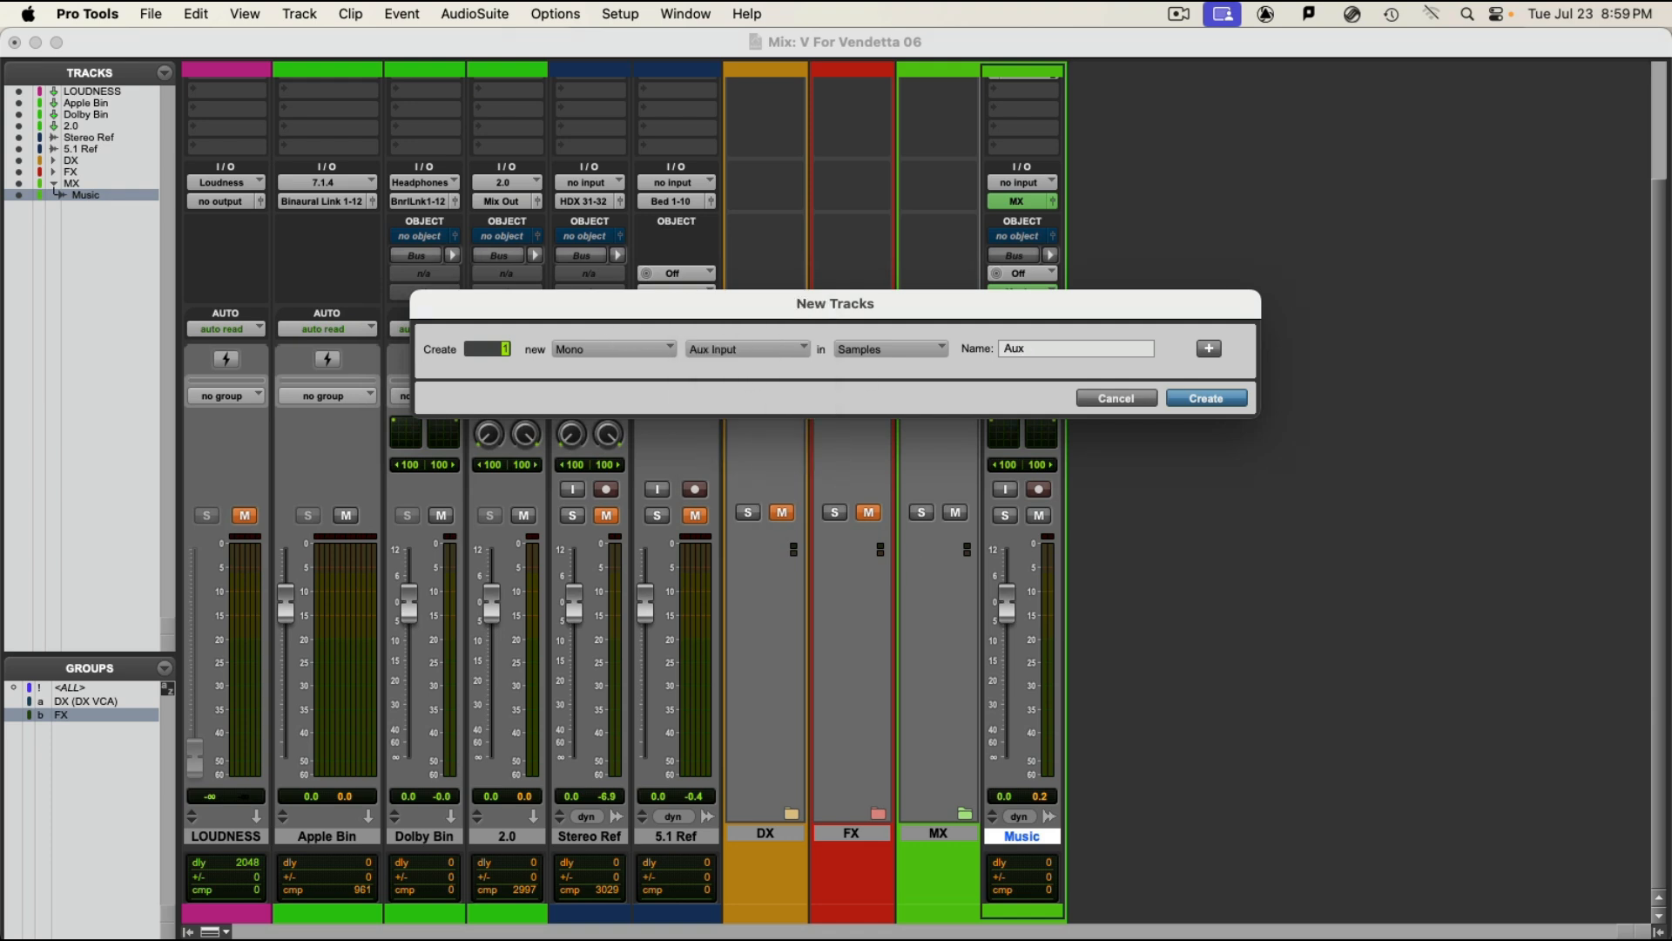
double_click(1012, 347)
text(Mu)
key(BackSpace)
text(US VRB)
key(Return)
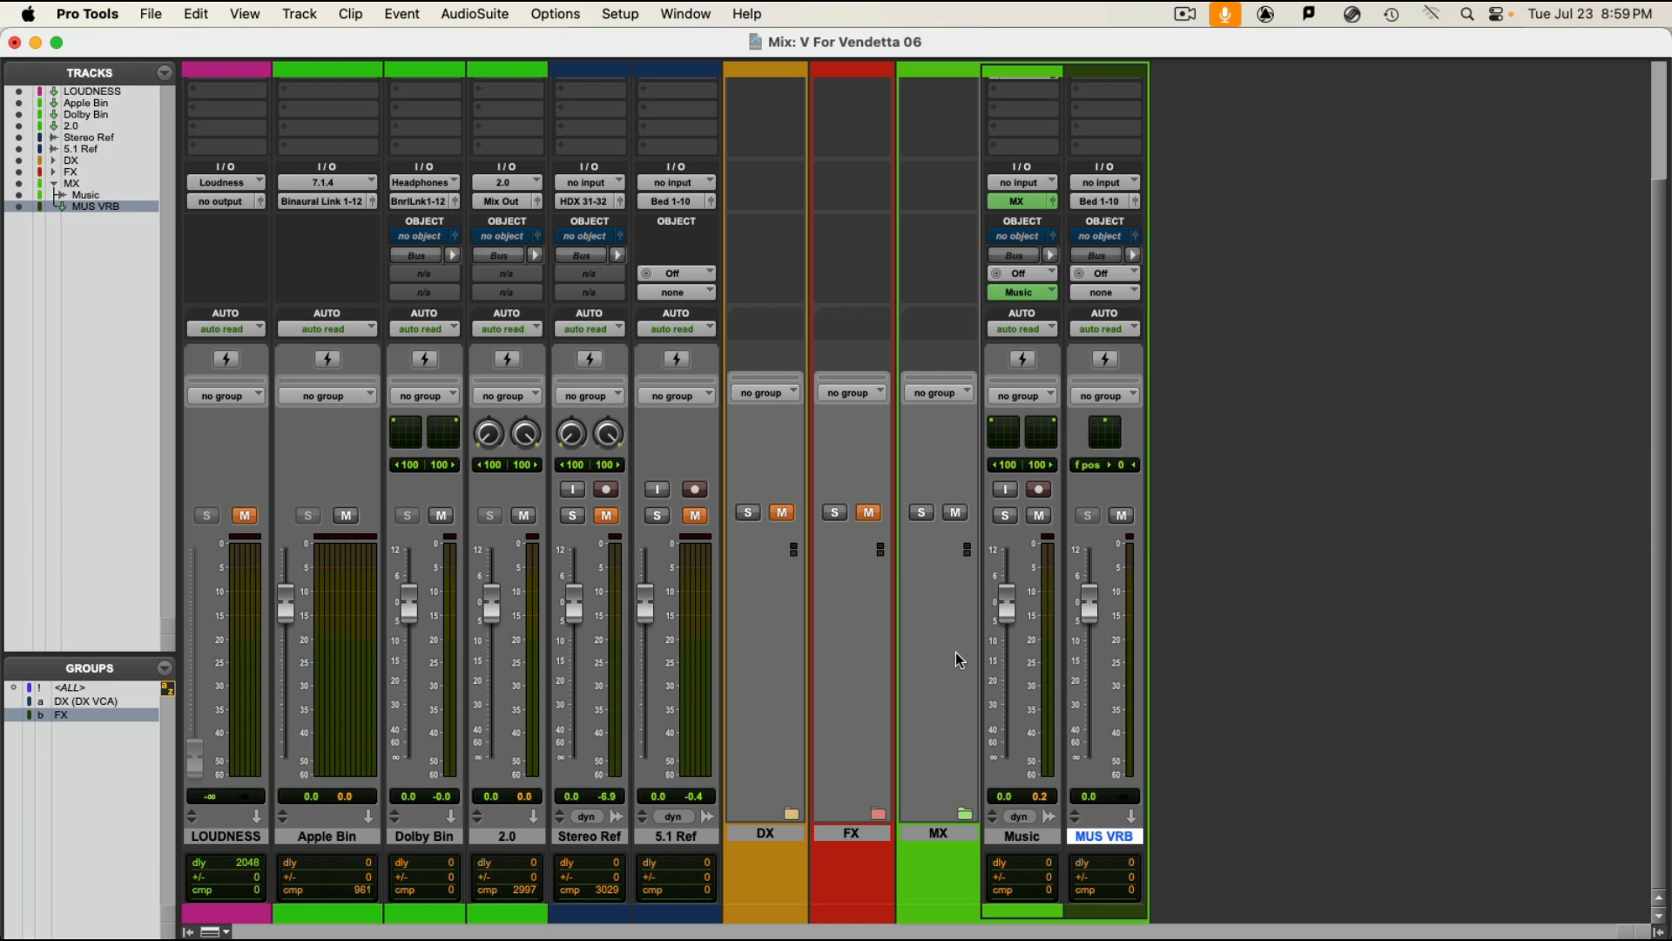
Step: Route the MUS VRB track's output to the MX (7.1.2) bed
click(1113, 202)
mouse_move(1124, 185)
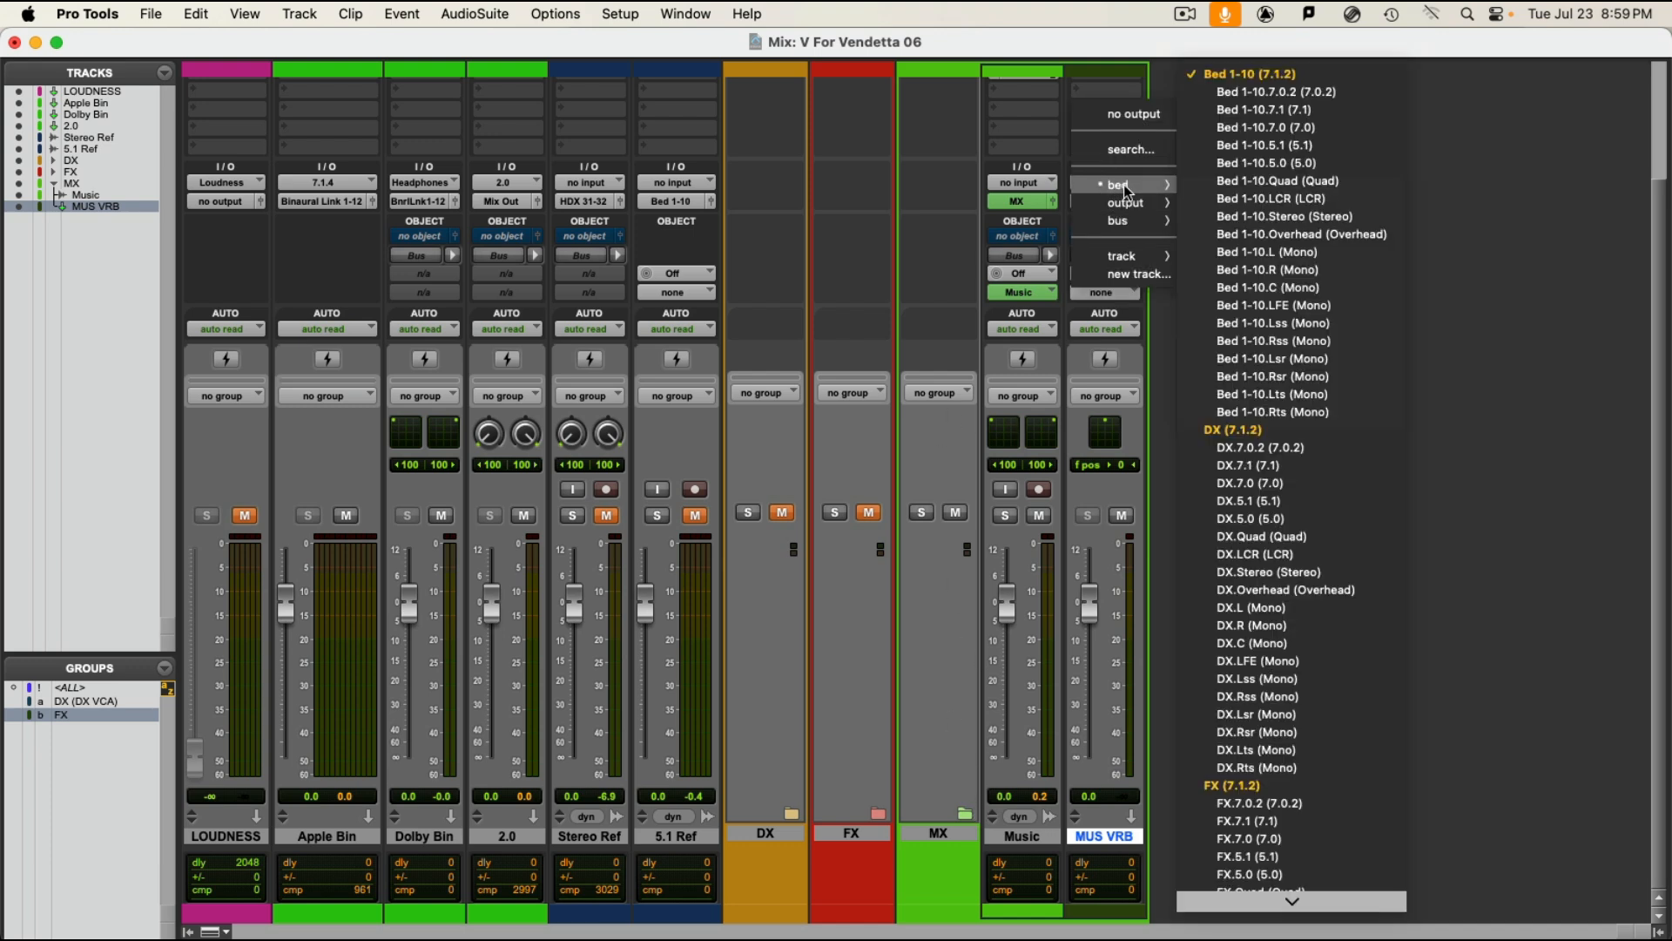
scroll(1276, 841, down, 10)
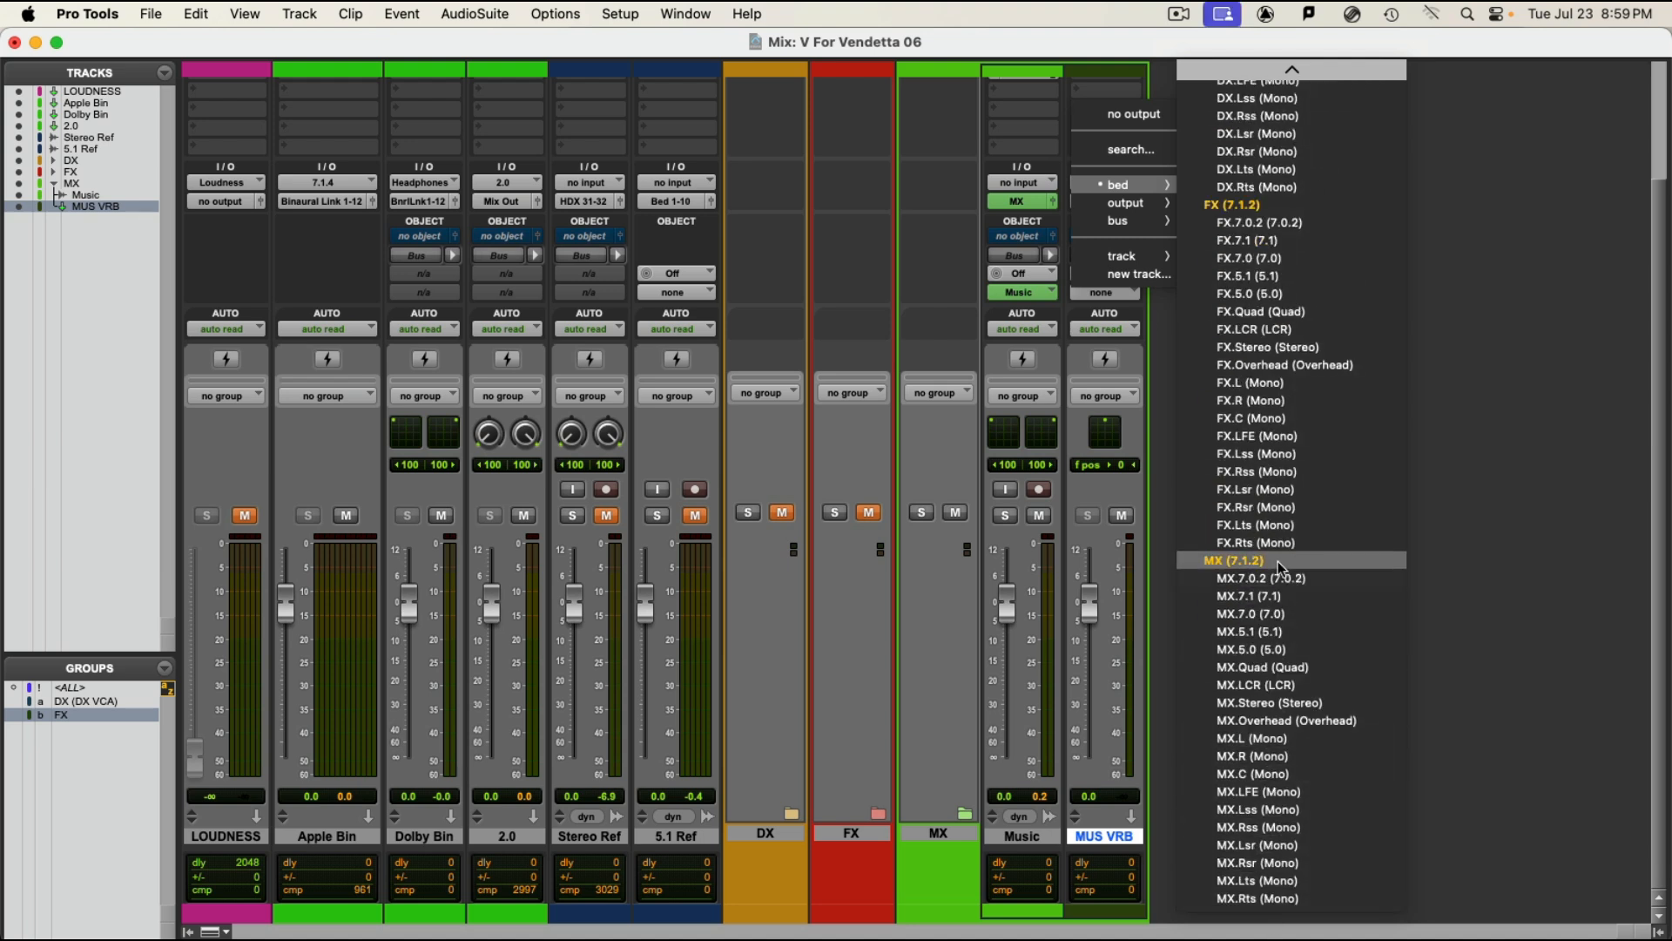
click(1278, 560)
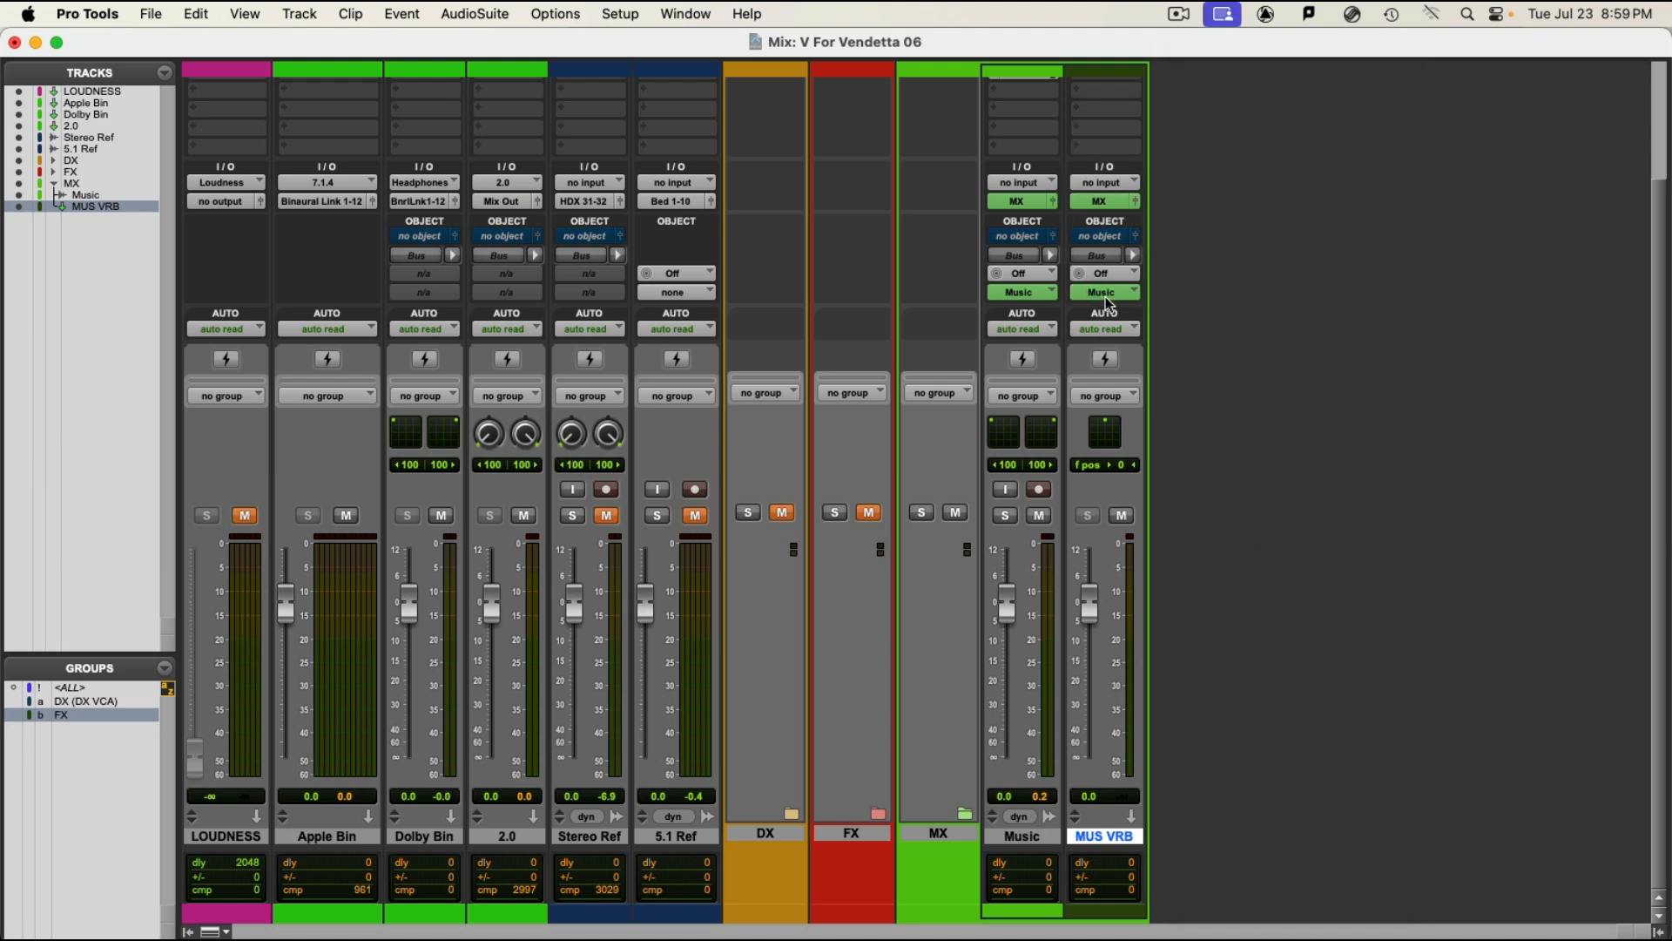
Step: Select the Music track together with MUS VRB and give both the same bright green track color
shift+click(1038, 836)
double_click(1038, 917)
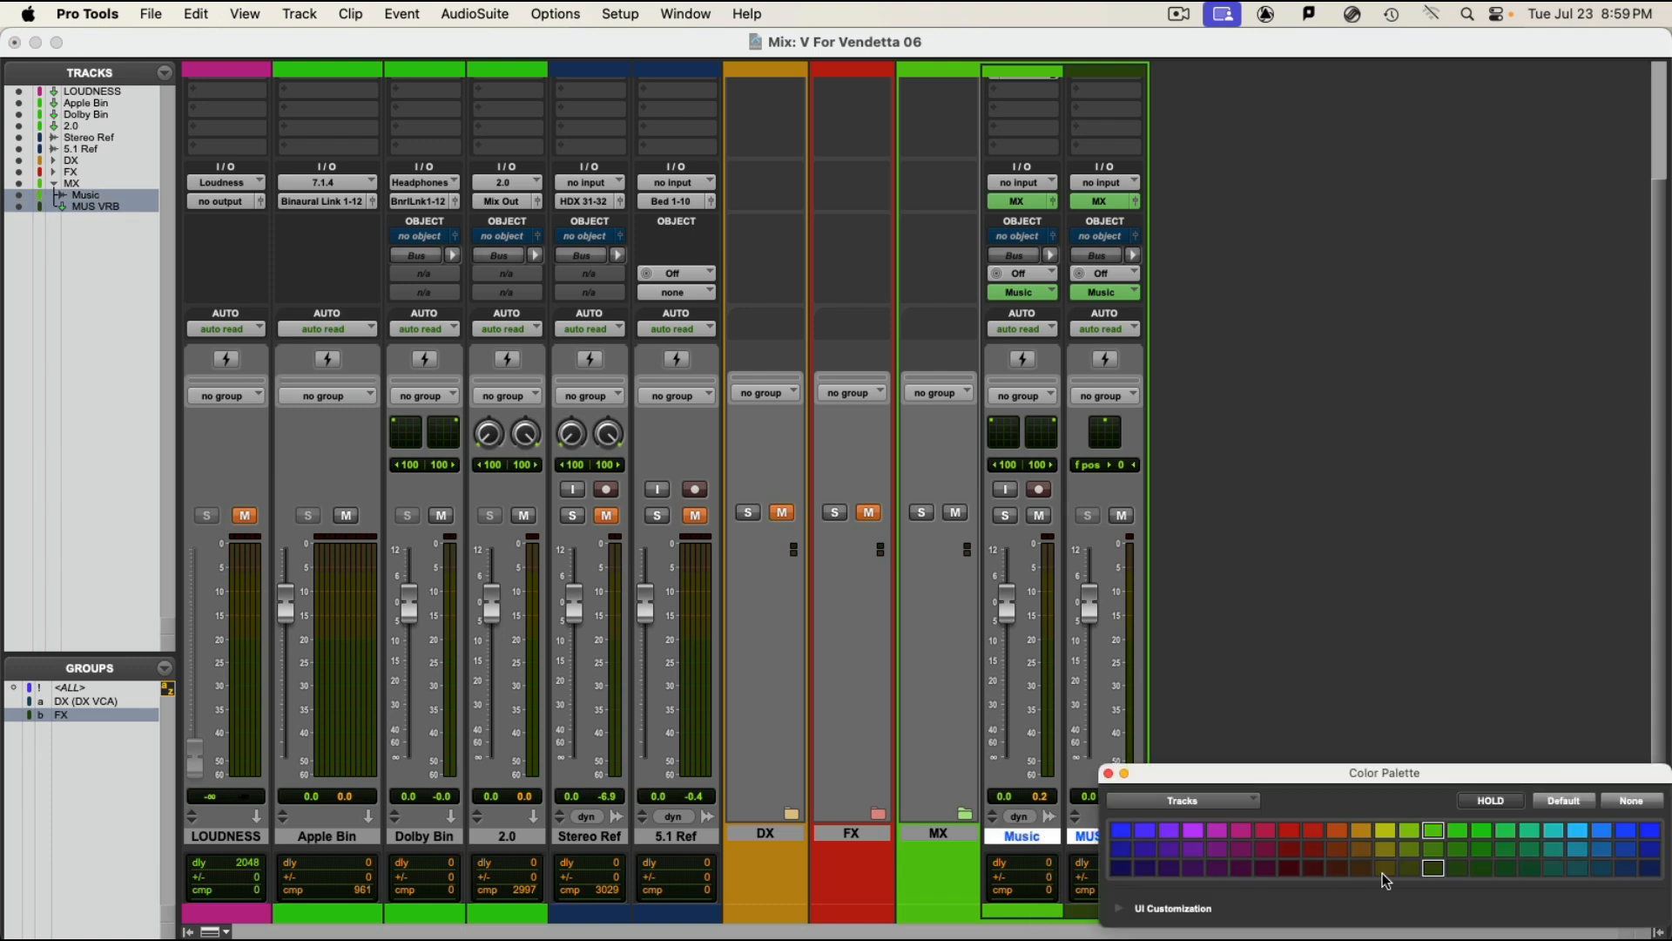
click(1434, 828)
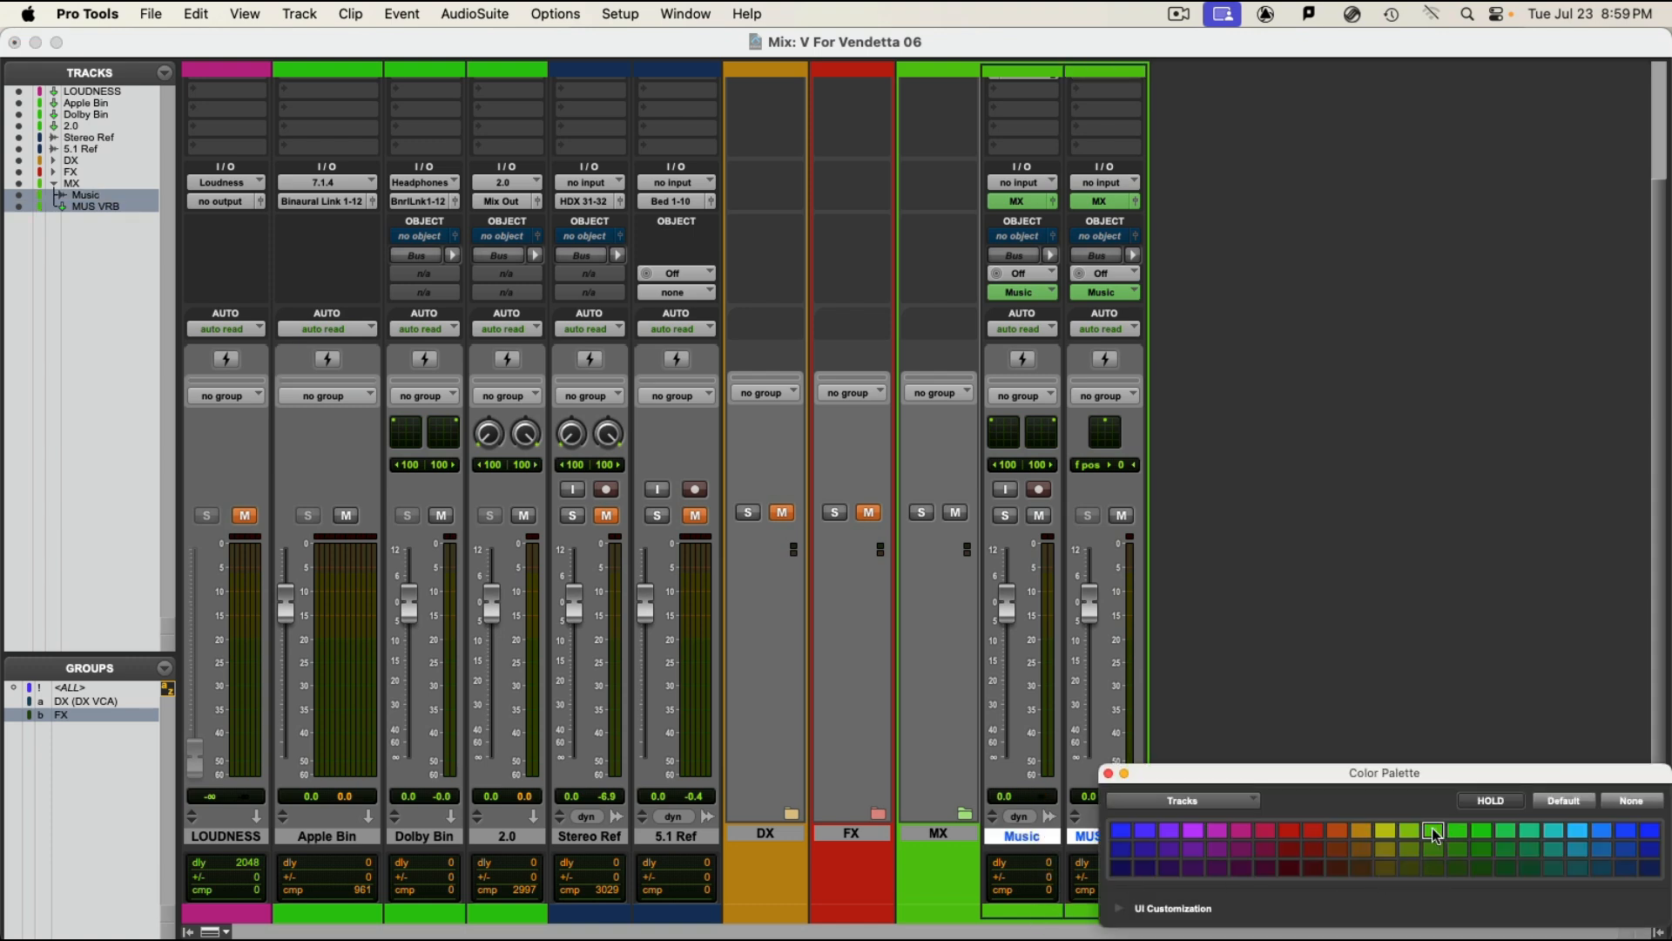
click(1108, 774)
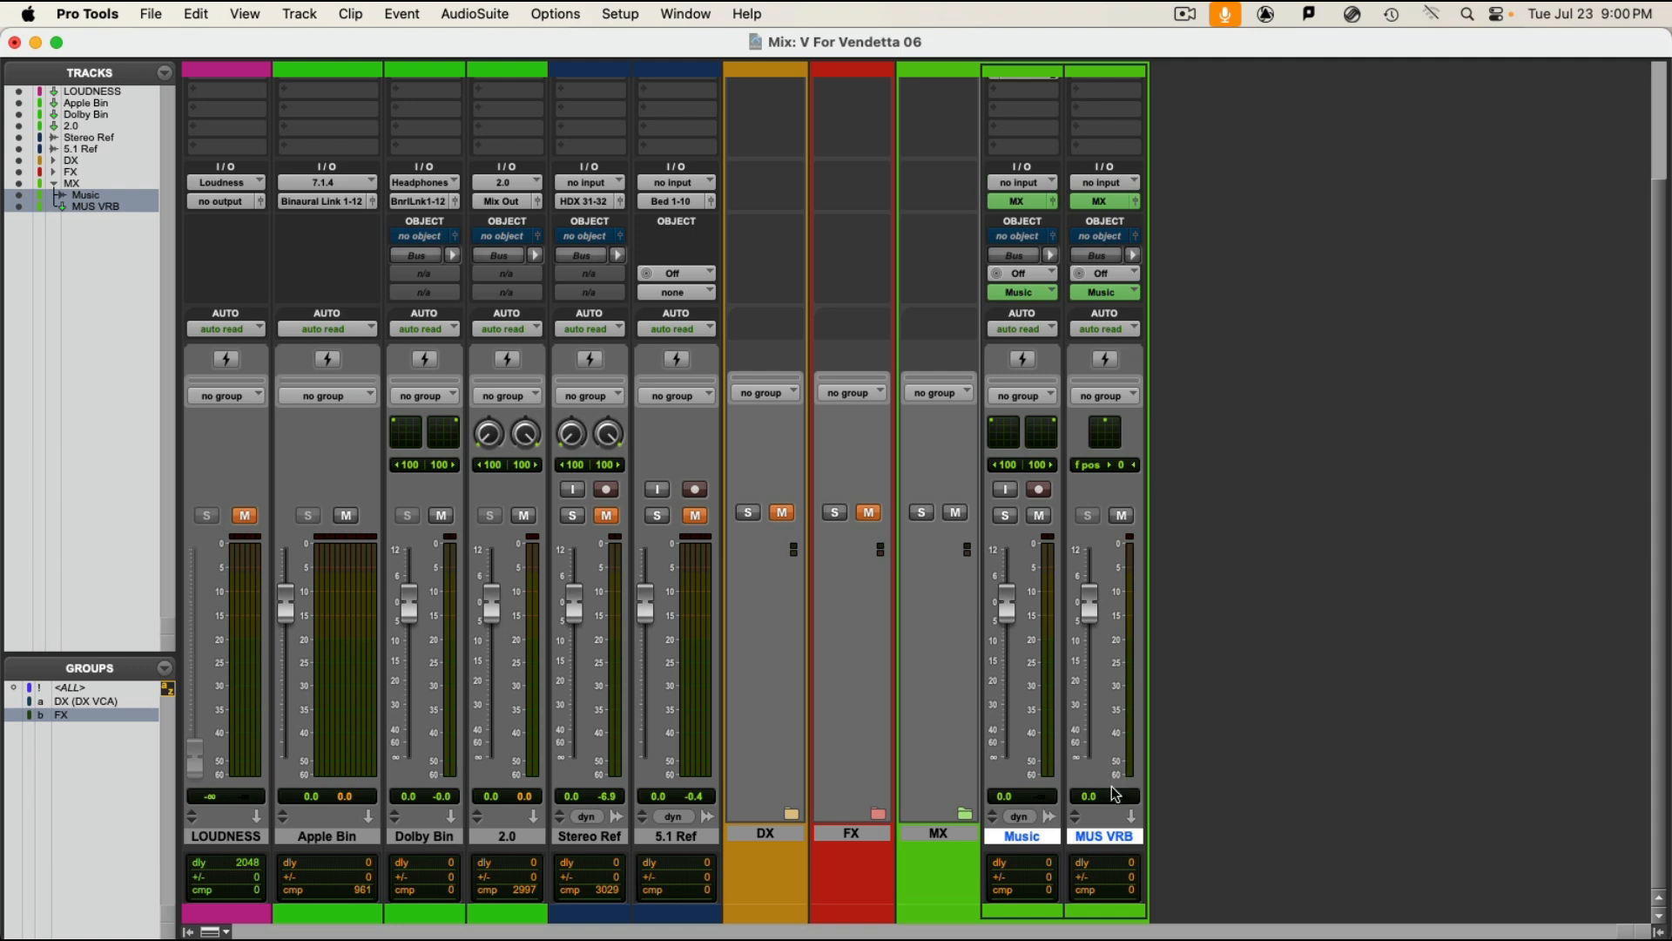
Step: Set the MUS VRB track's input to the Music Vrb (Mono) bus
scroll(1102, 235, up, 2)
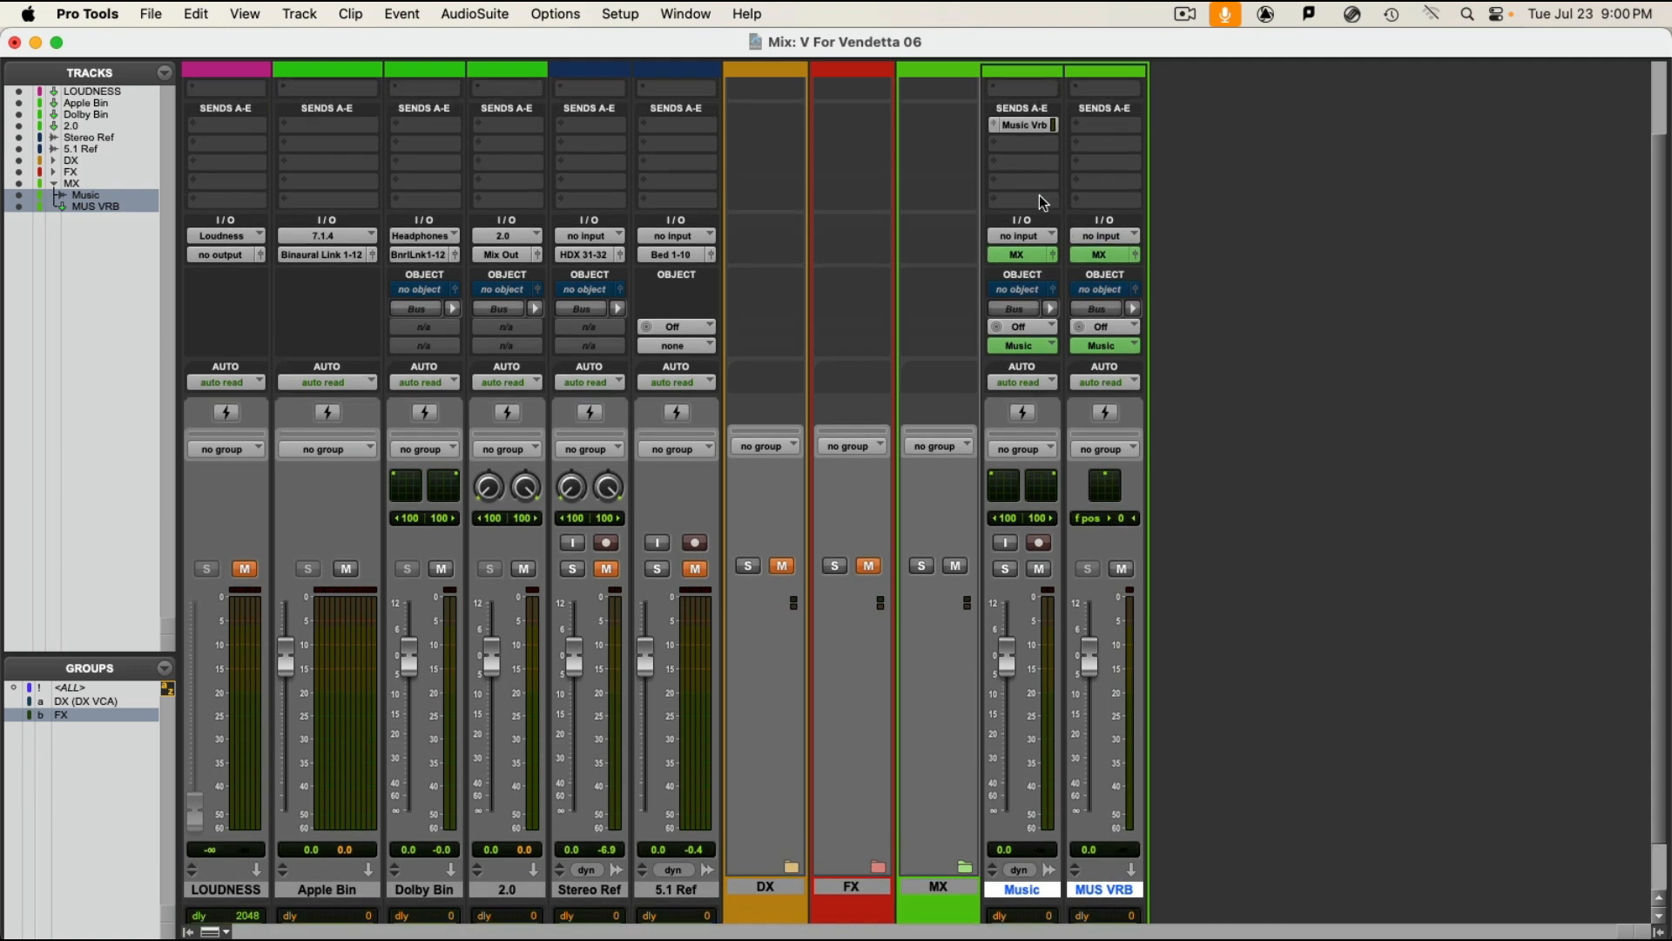
click(1088, 239)
mouse_move(1102, 255)
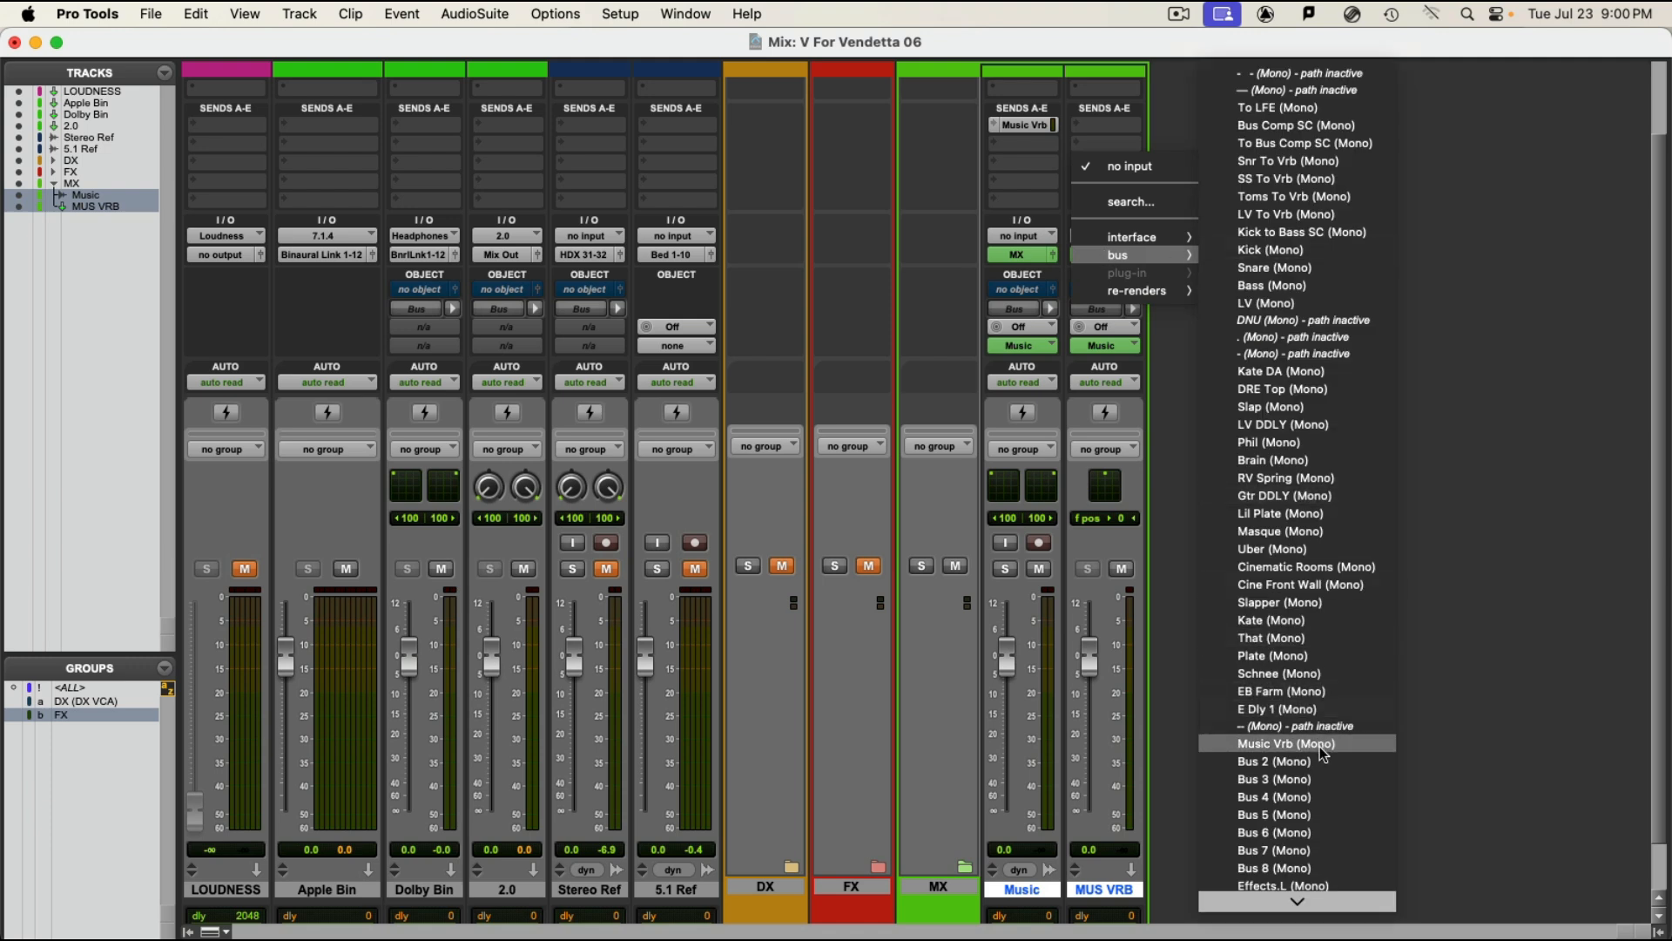
click(1323, 745)
scroll(1193, 540, up, 2)
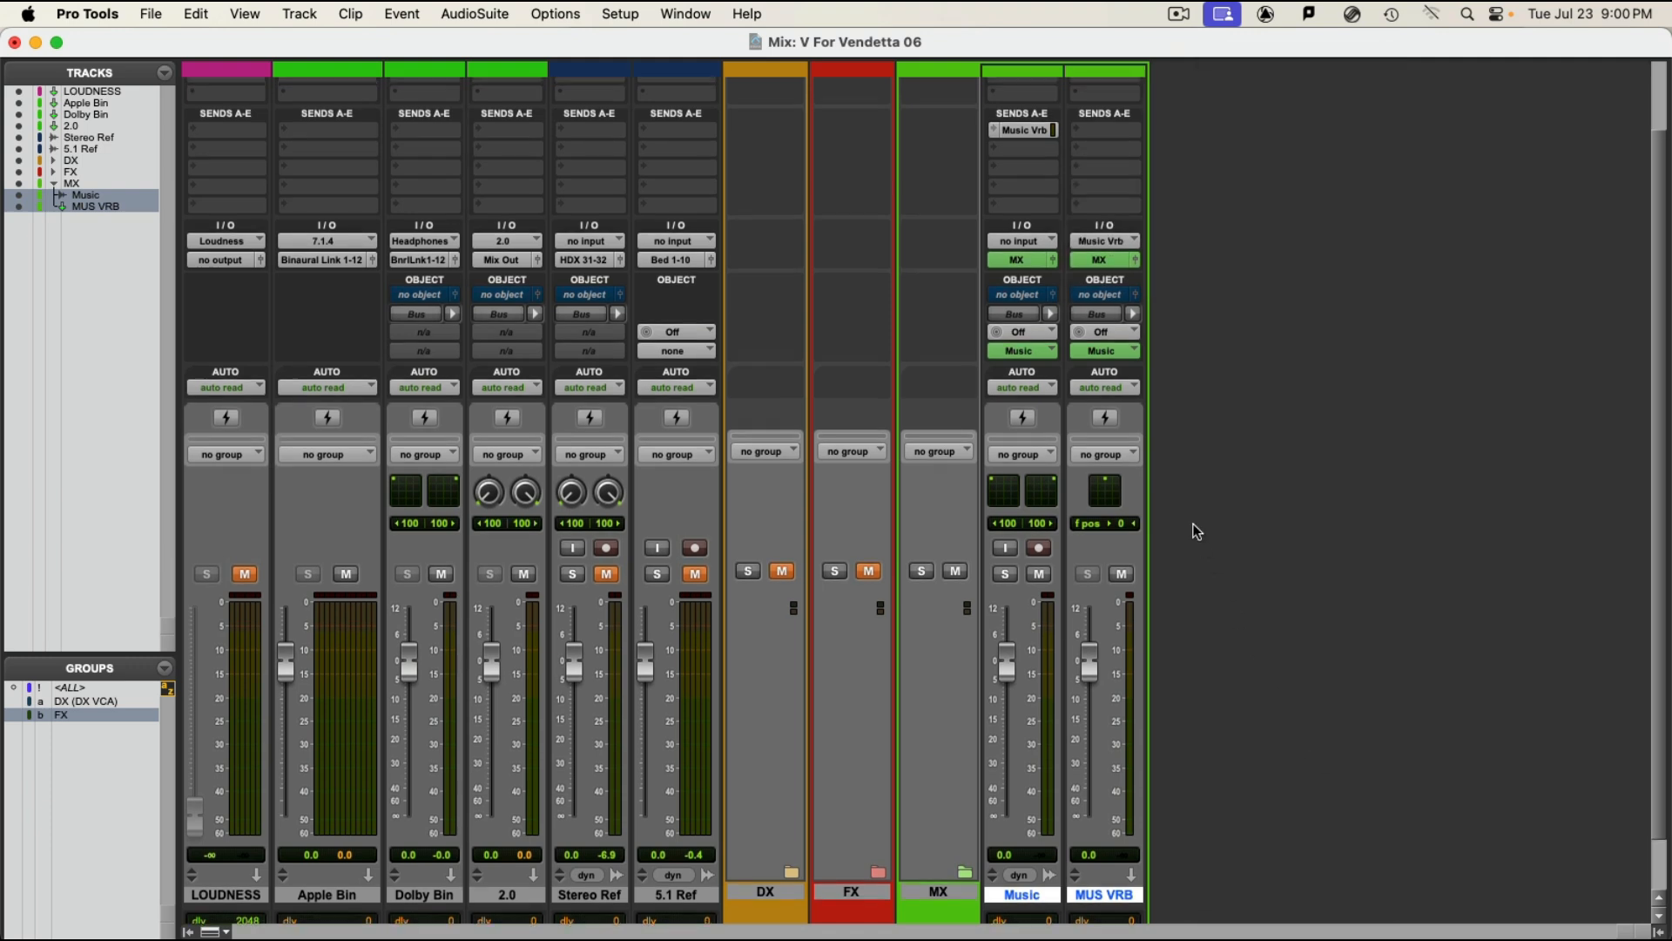
Step: Insert the Cinematic Rooms Professional (mono/7.0.2) reverb in MUS VRB's second insert slot and move its window clear of the mixer
scroll(1193, 547, up, 1)
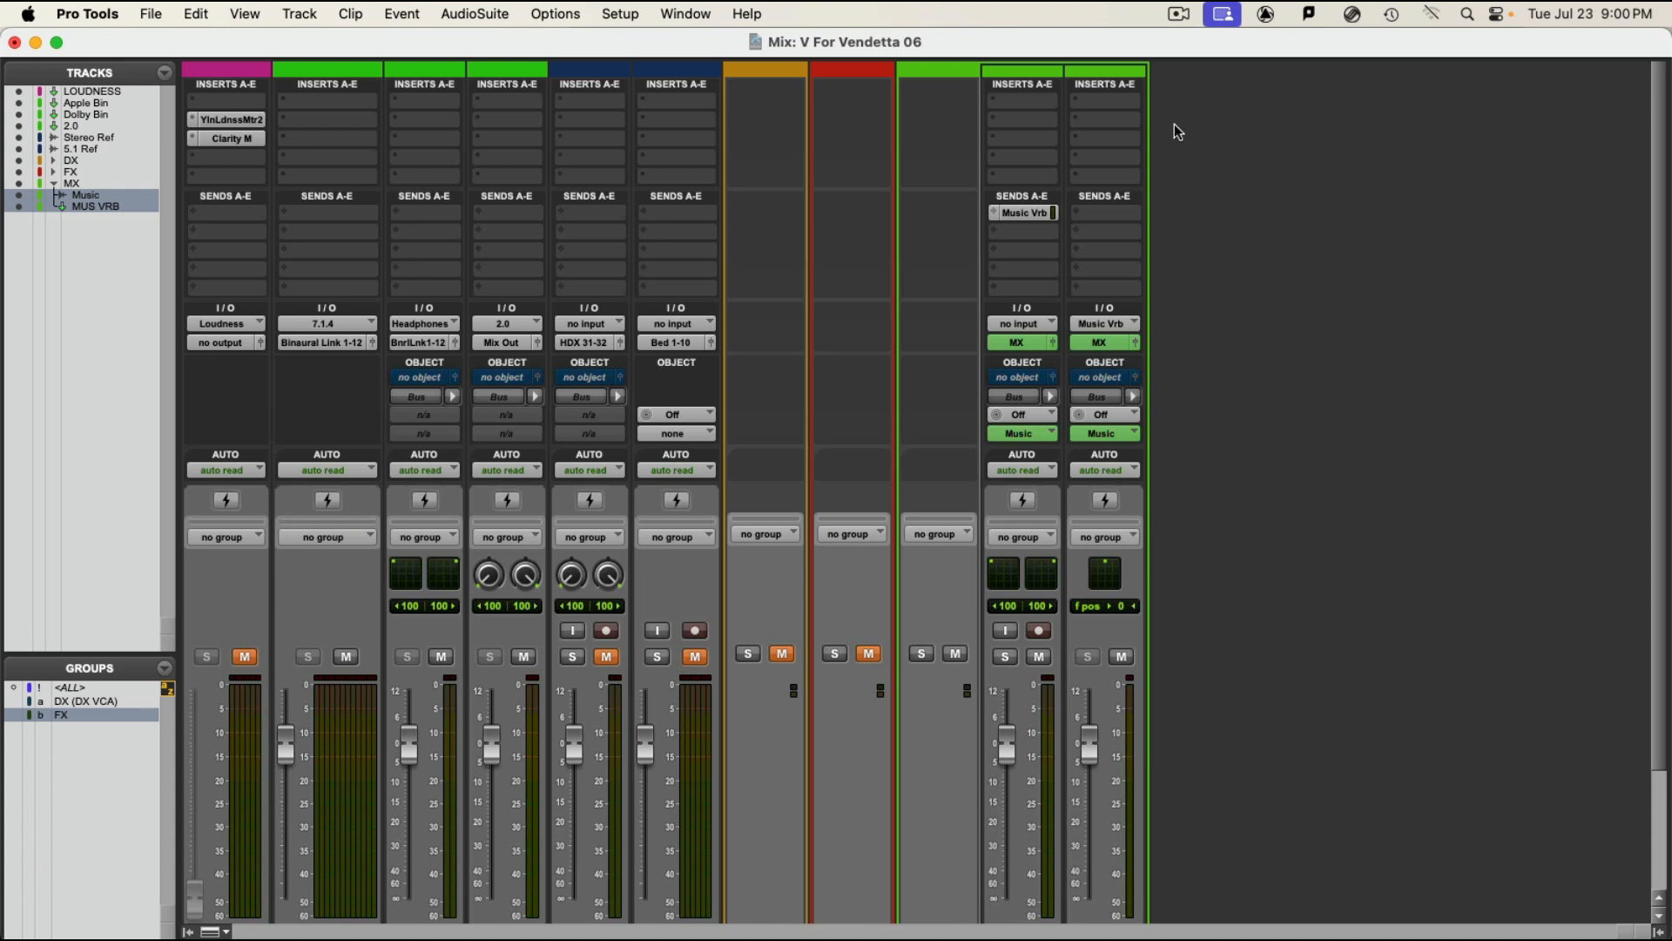
click(1096, 120)
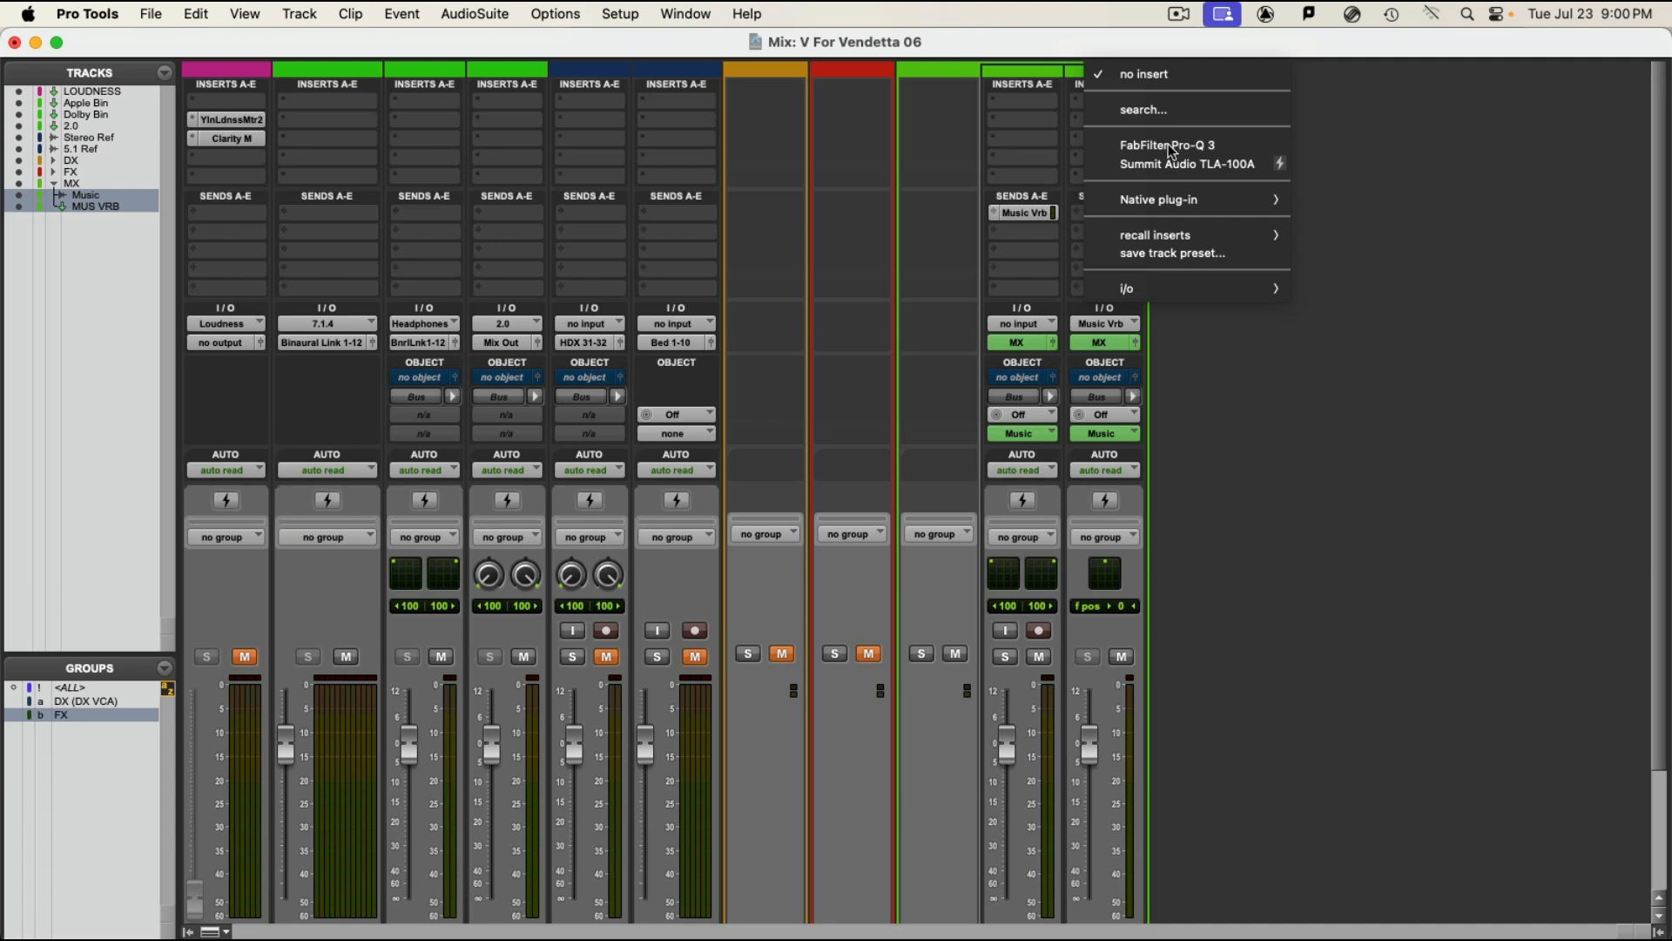
mouse_move(1169, 200)
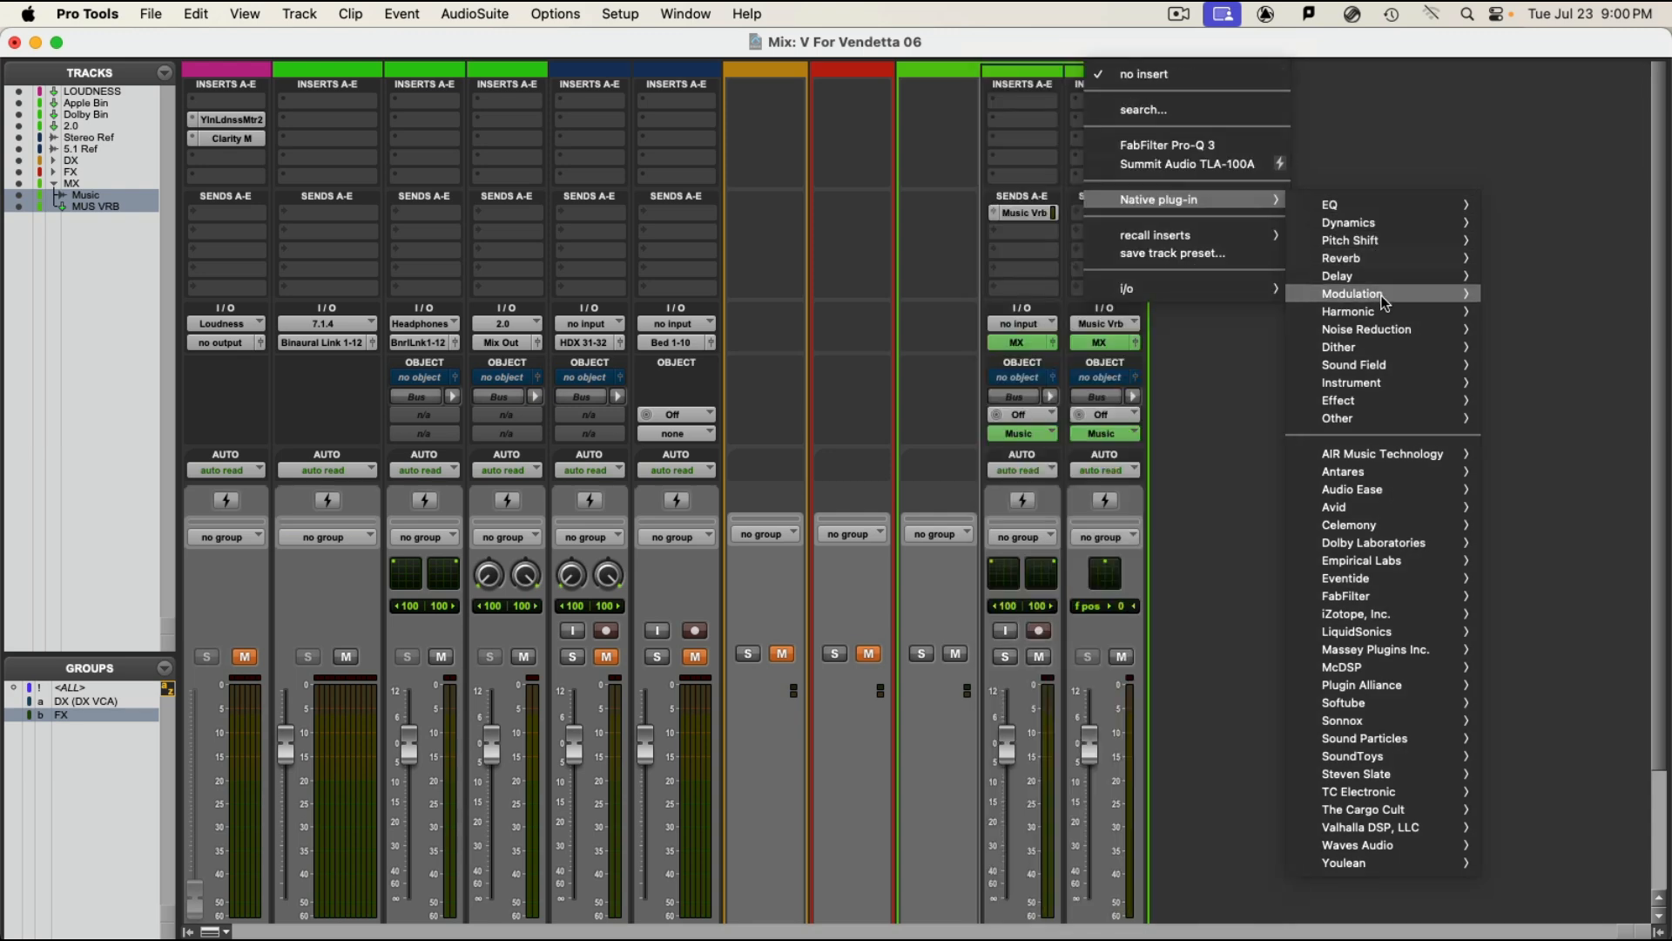
mouse_move(1371, 267)
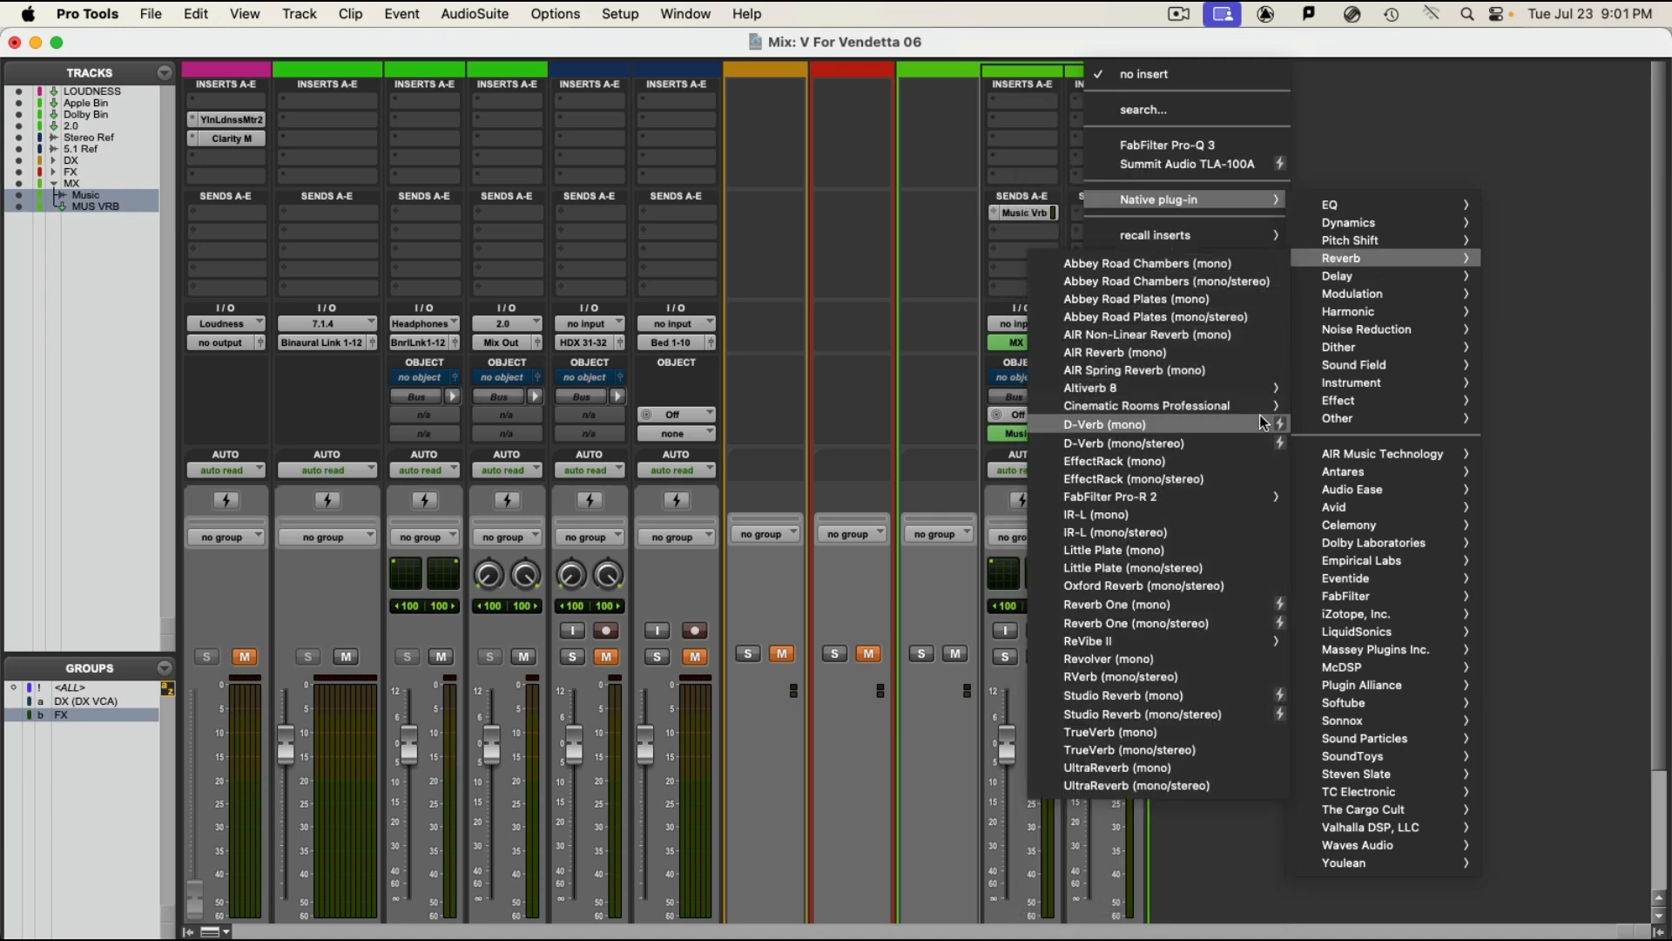
mouse_move(1257, 406)
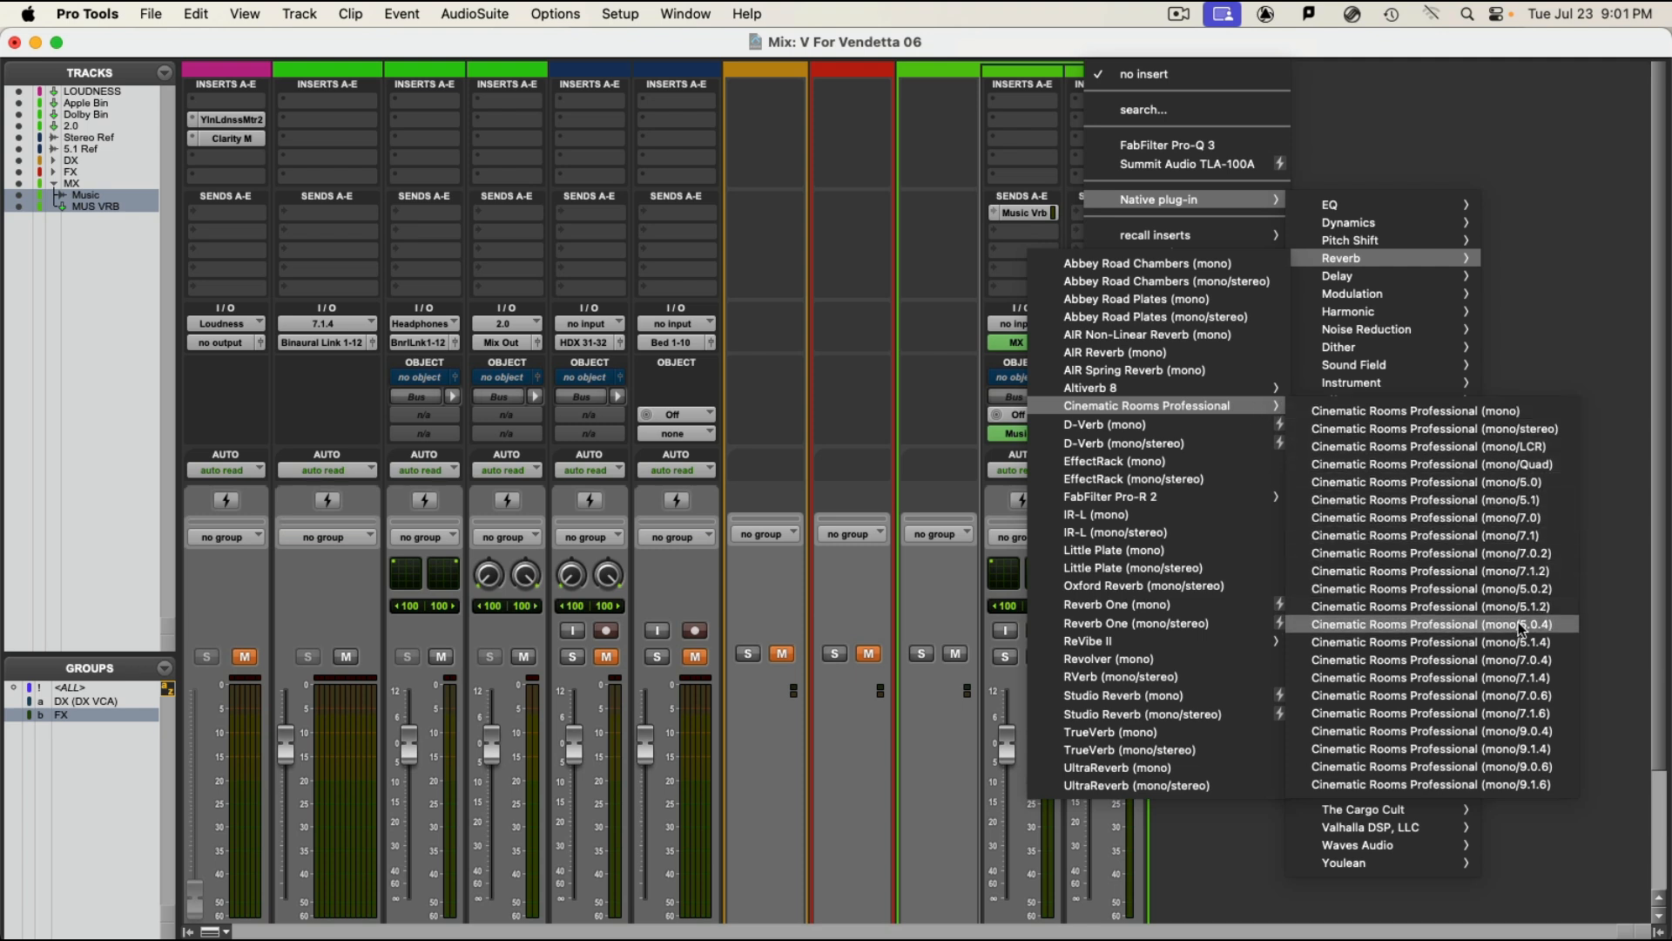
click(1547, 556)
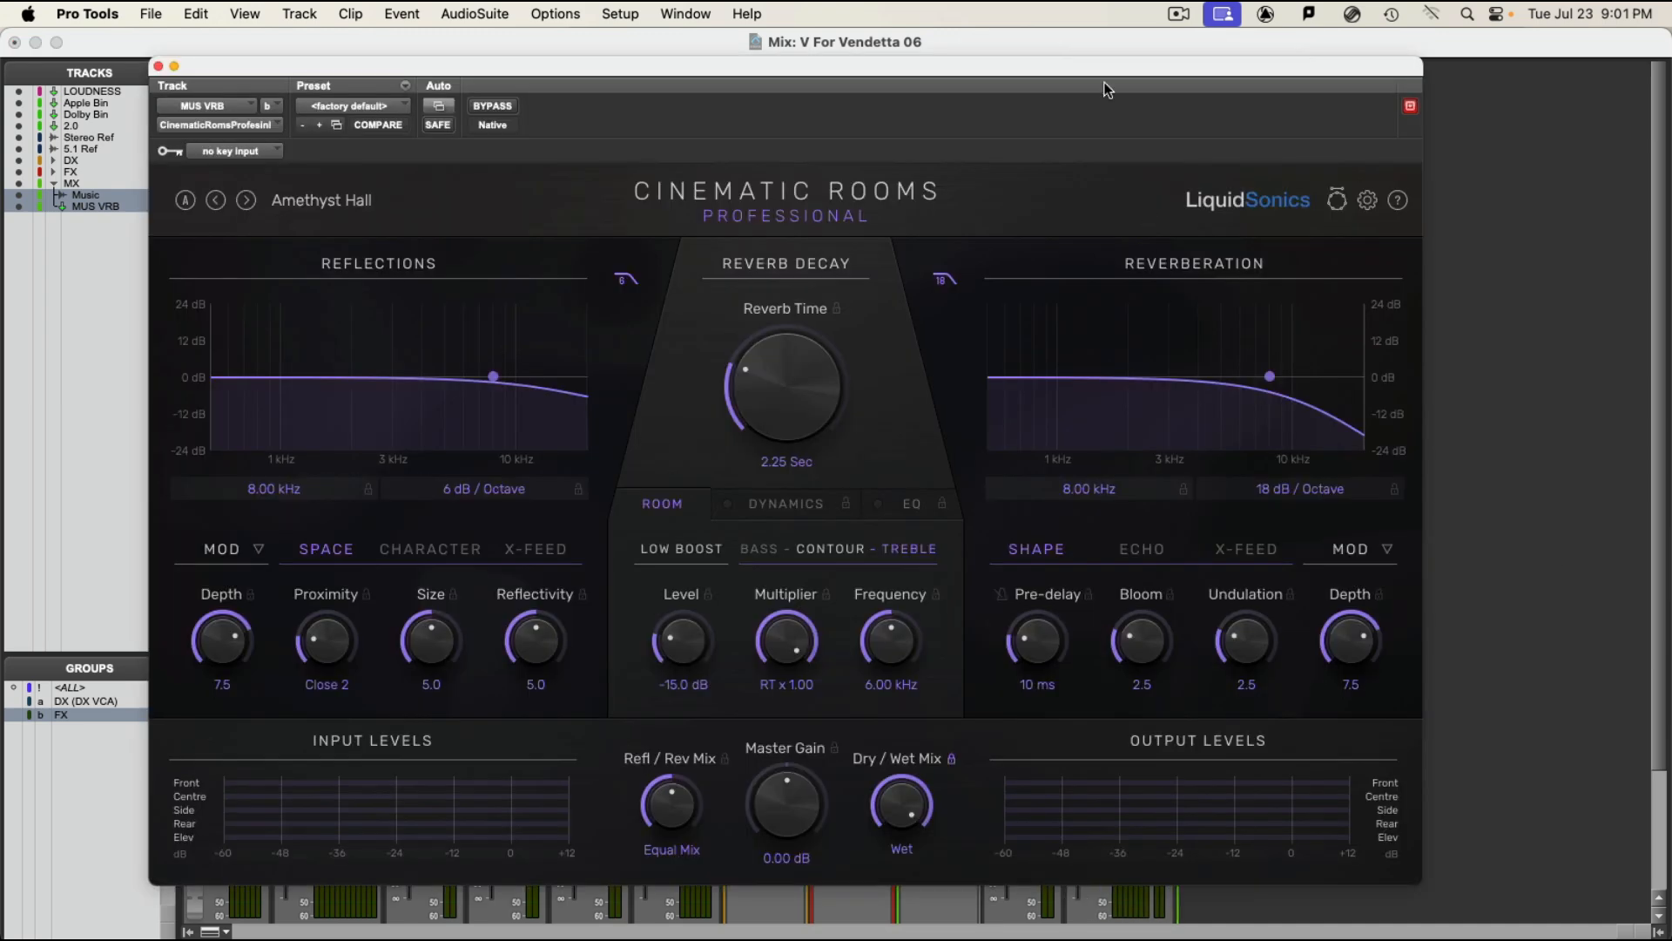
drag(930, 68, 593, 932)
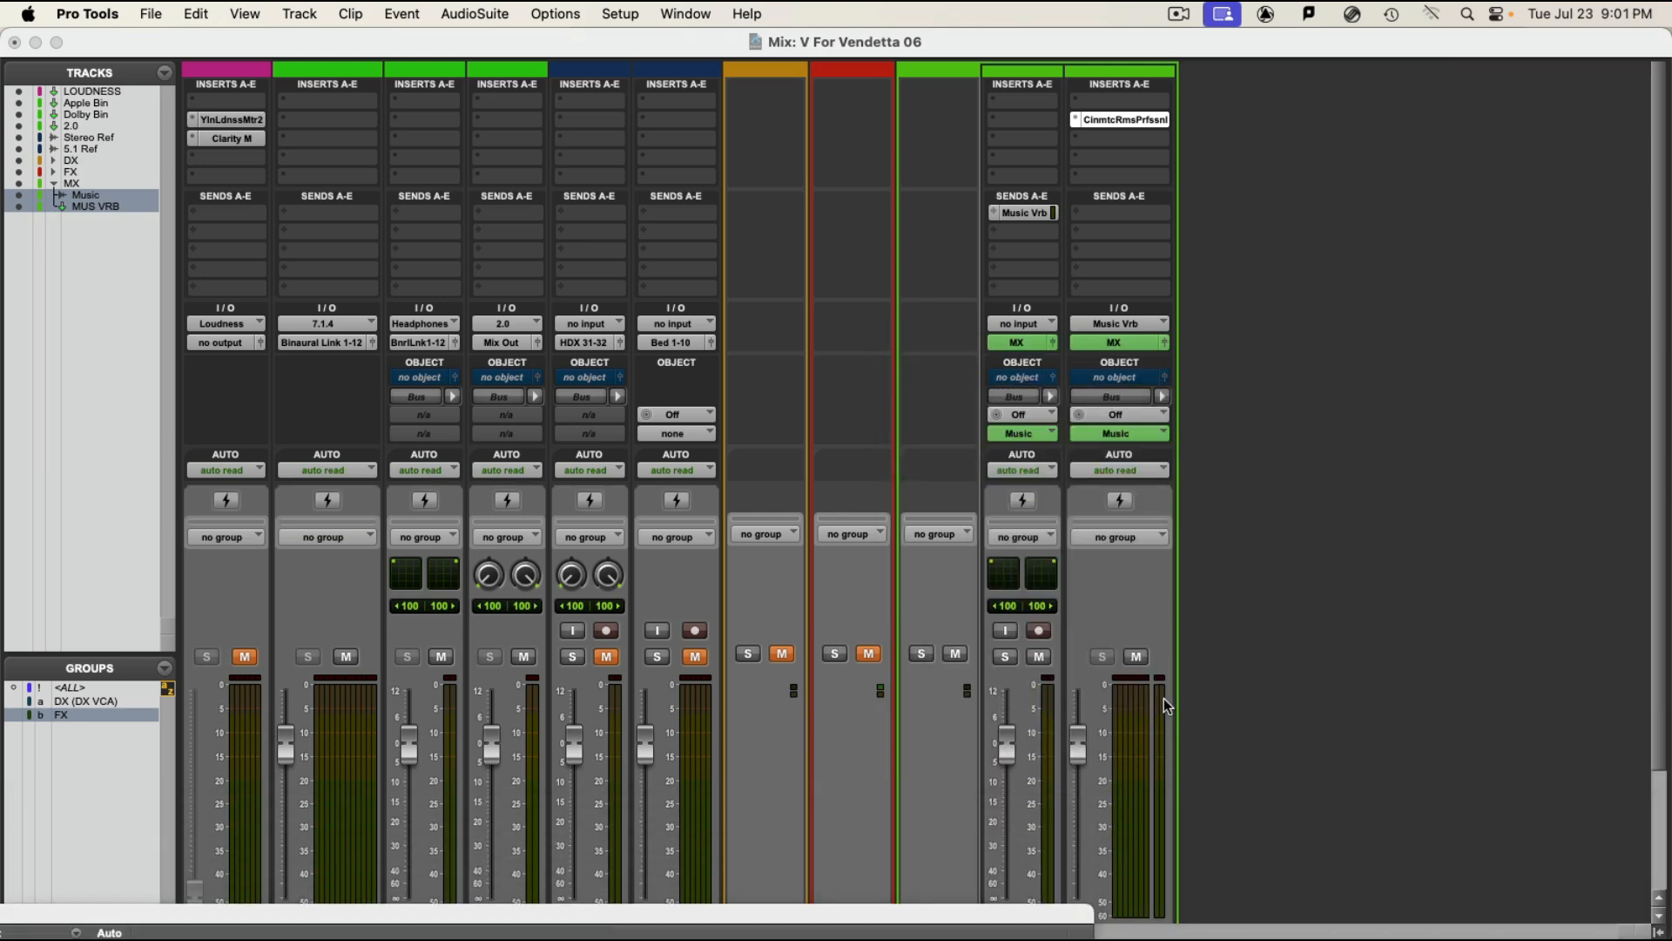
Step: Play the music through the reverb, then audition it again from about 0:40 on the Music track
key(space)
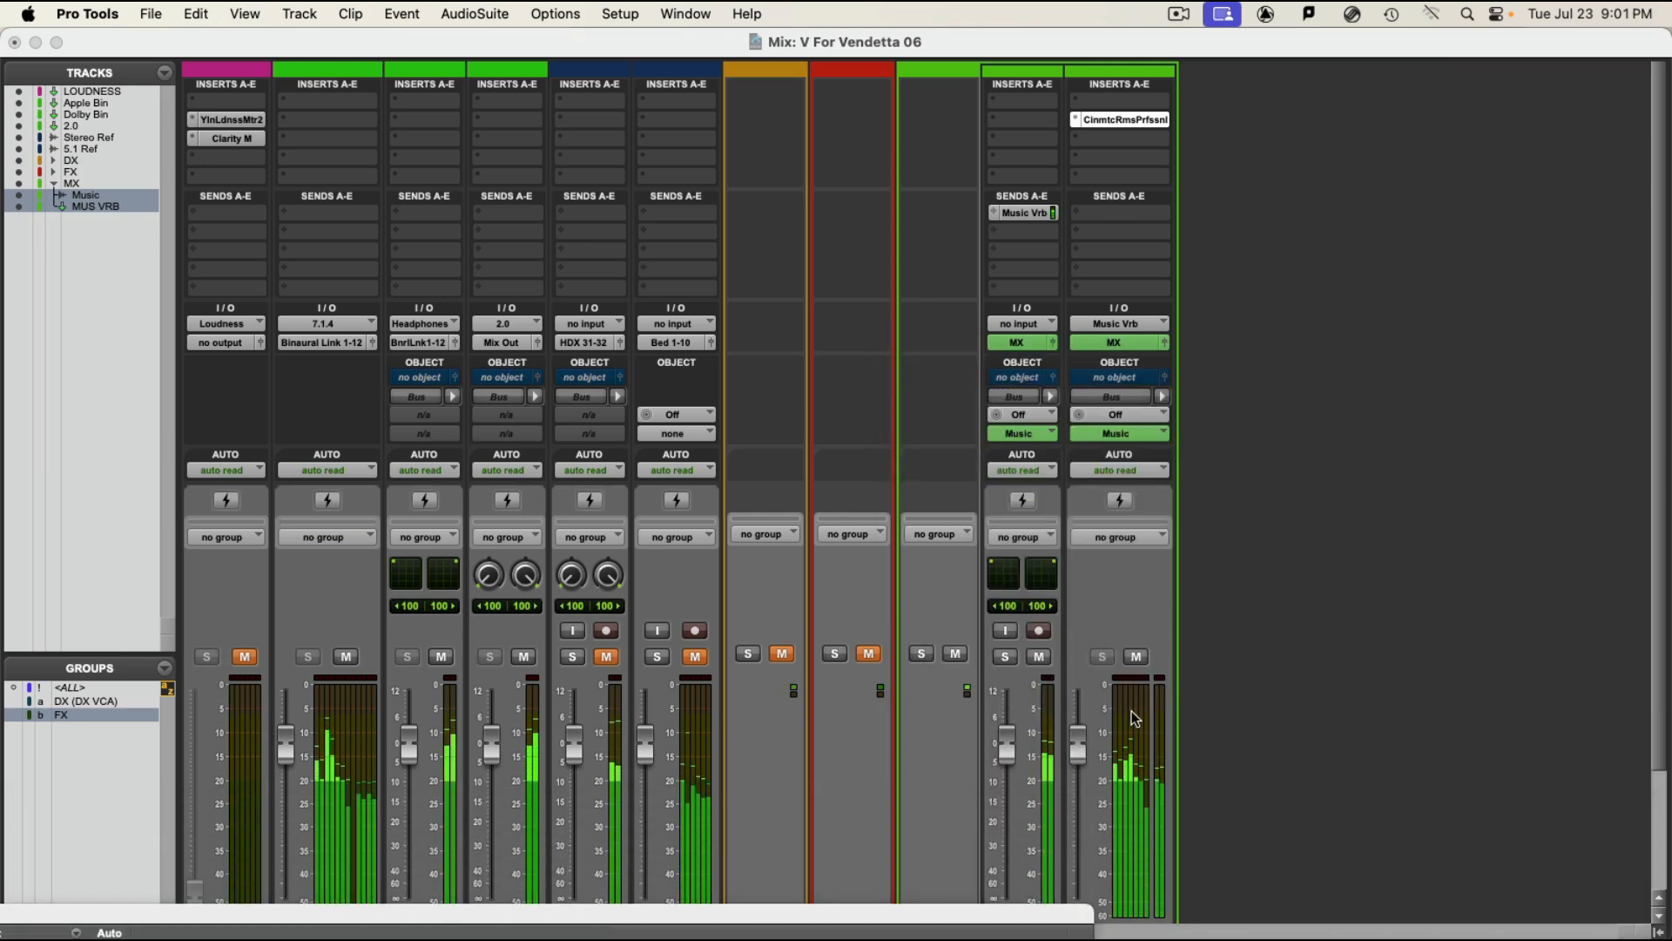
key(super+equal)
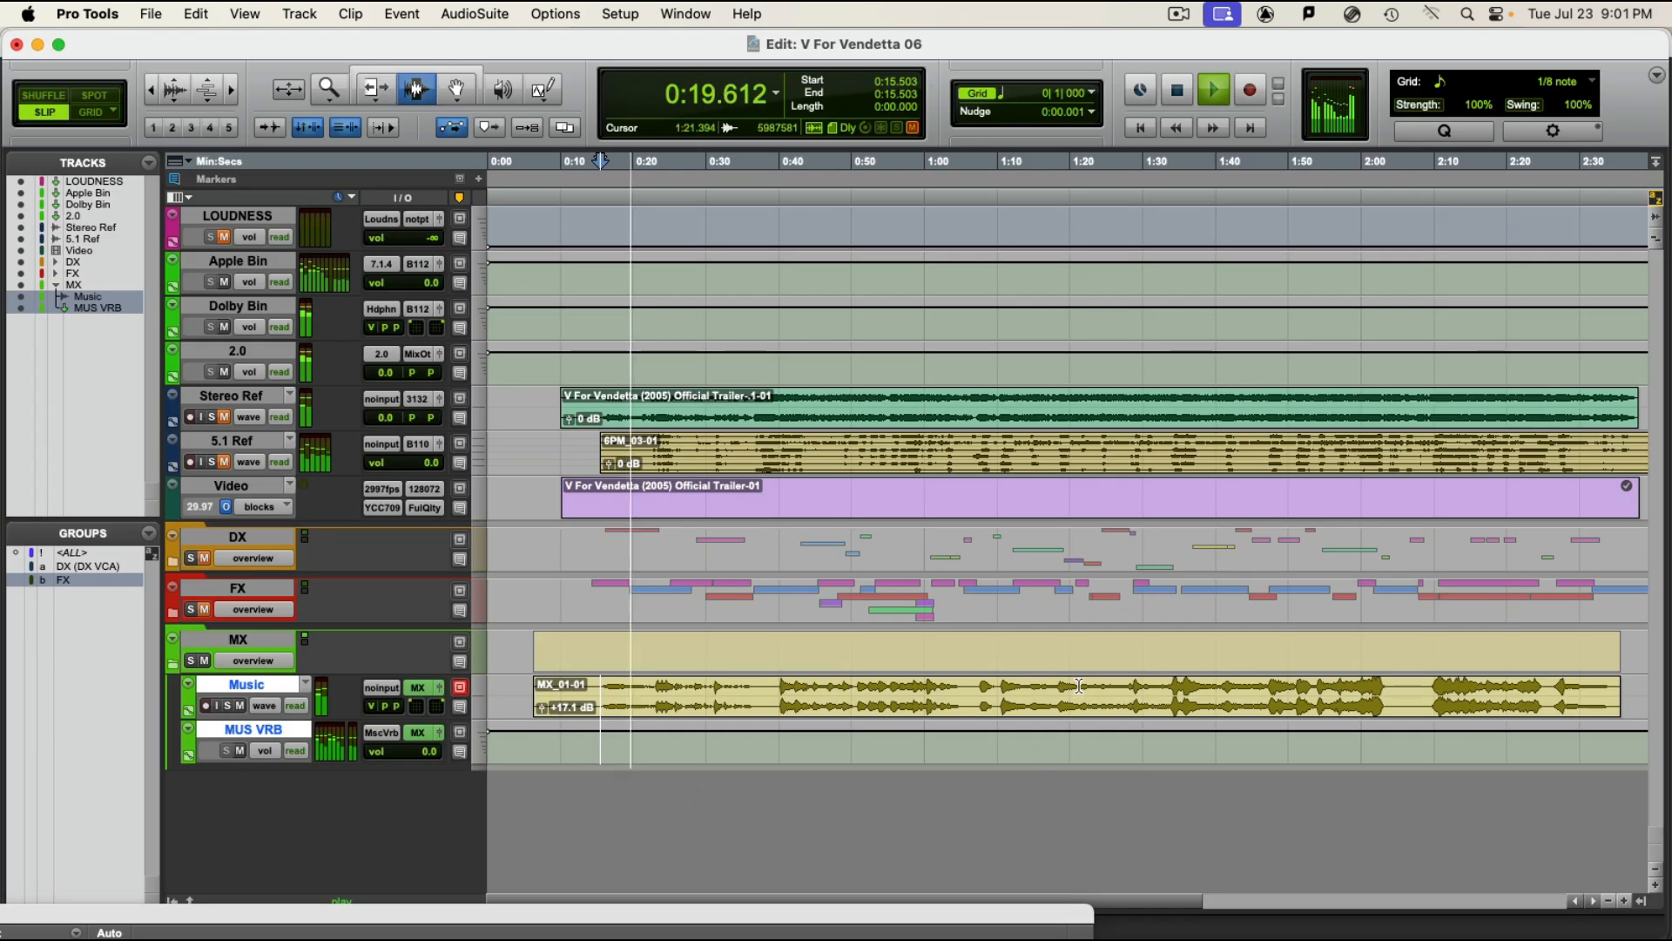
key(space)
click(778, 688)
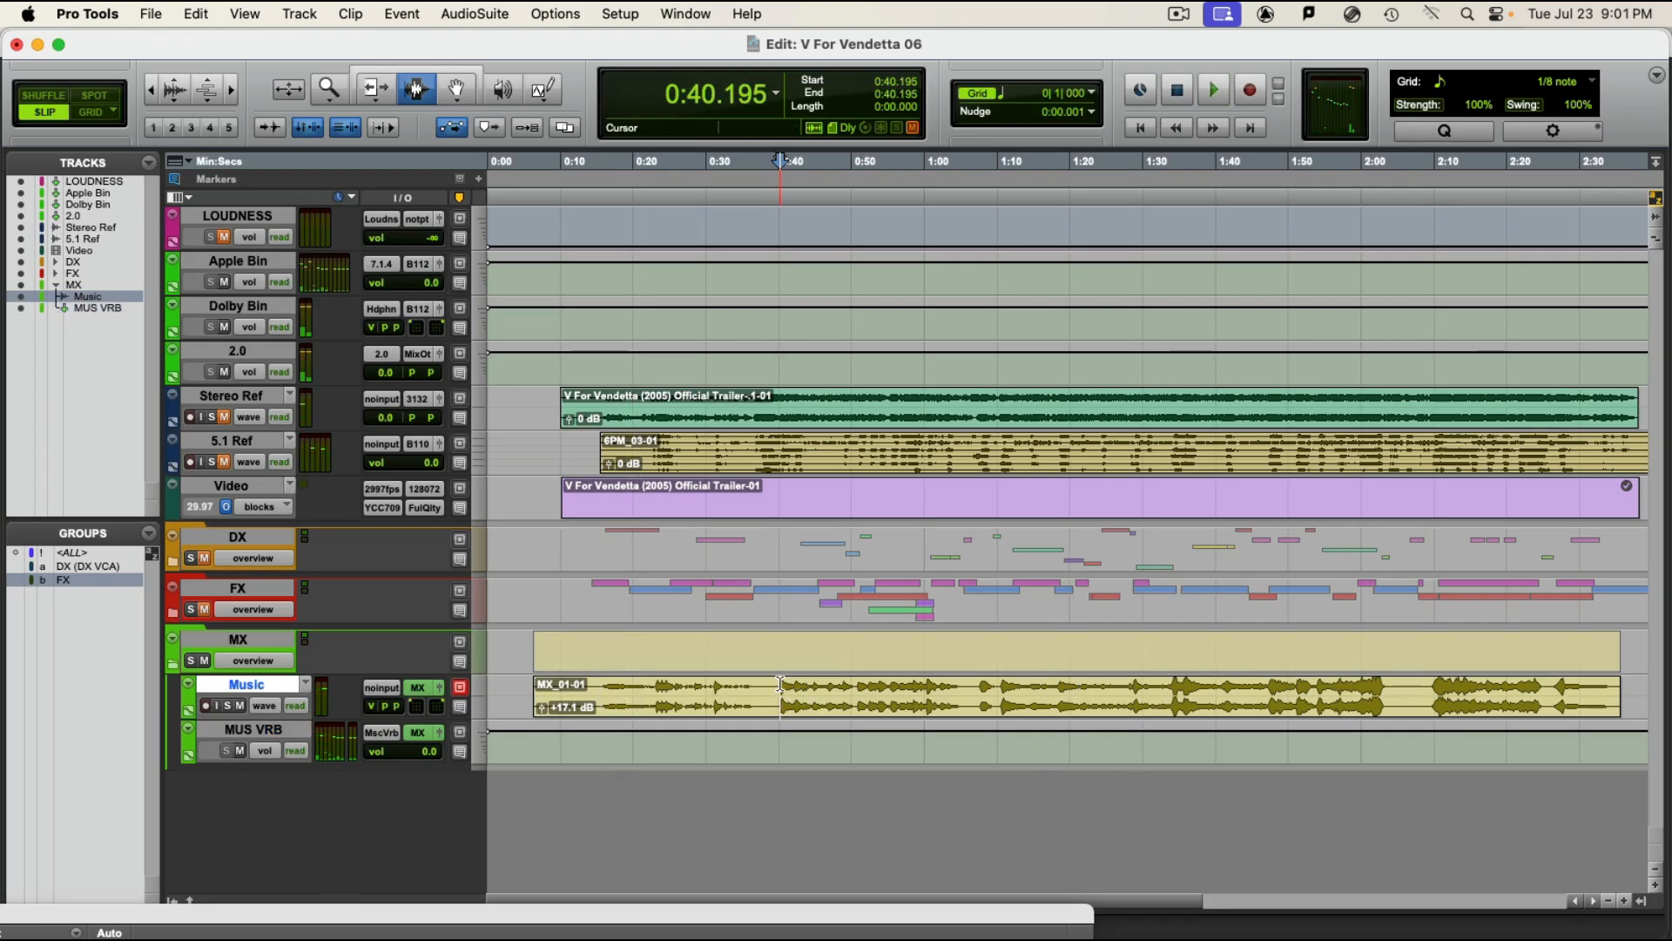
key(space)
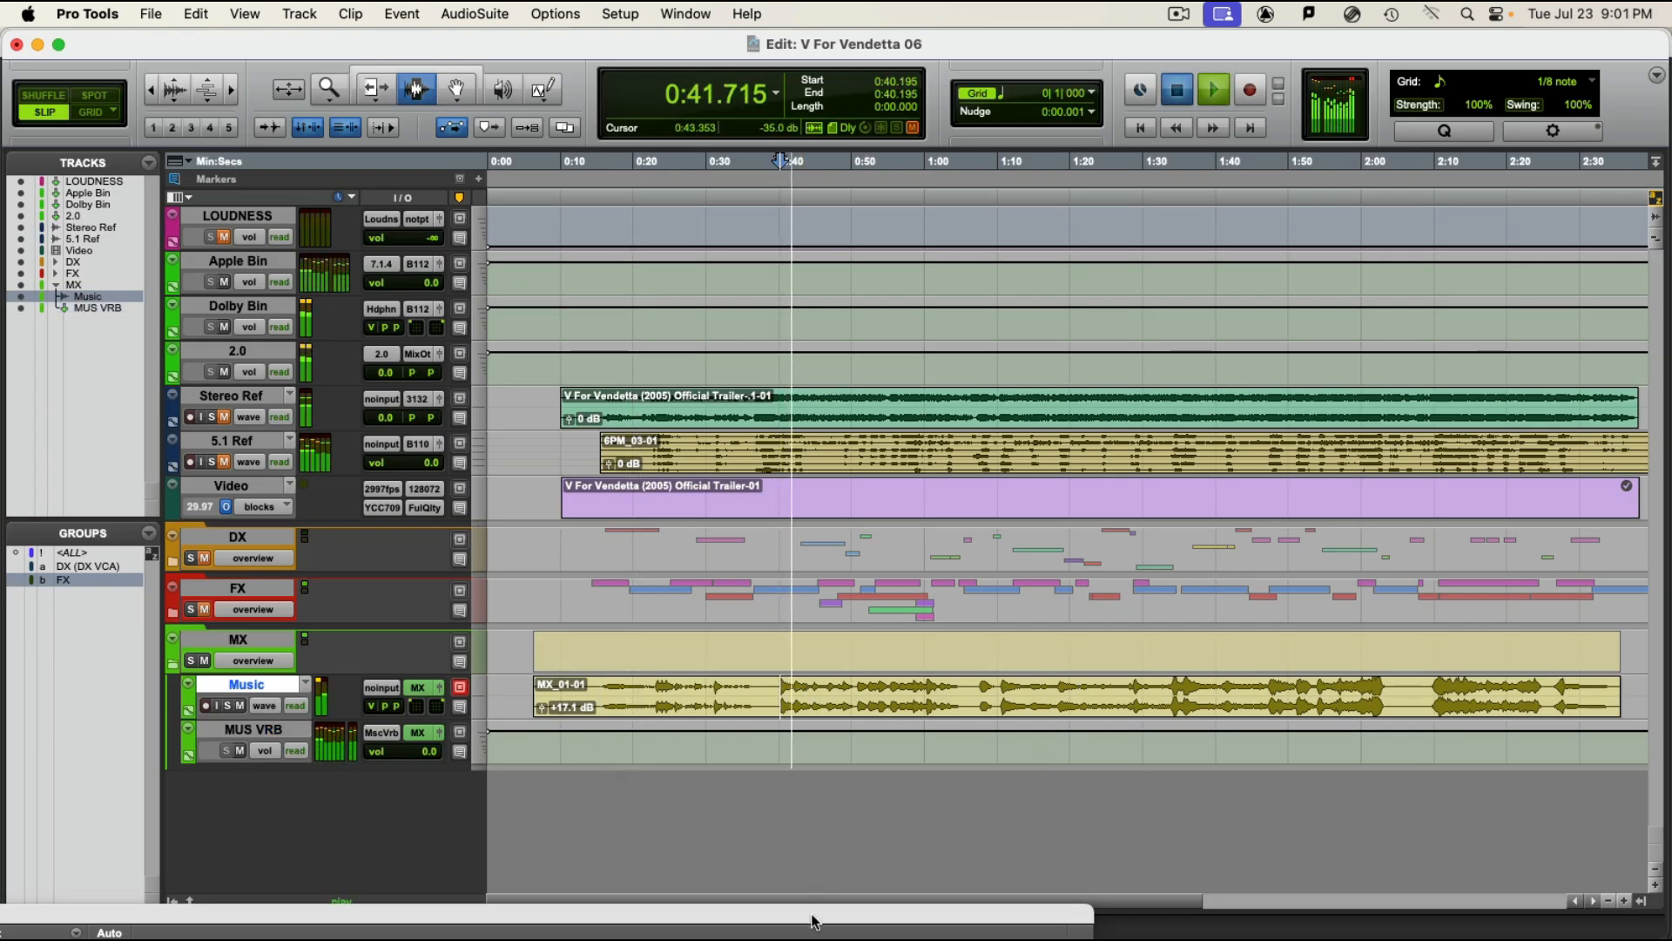
key(space)
Step: Bring the reverb window back into view, show its surround channel controls and set the Front Trim to -9.90 dB
drag(812, 909, 1498, 796)
key(super+equal)
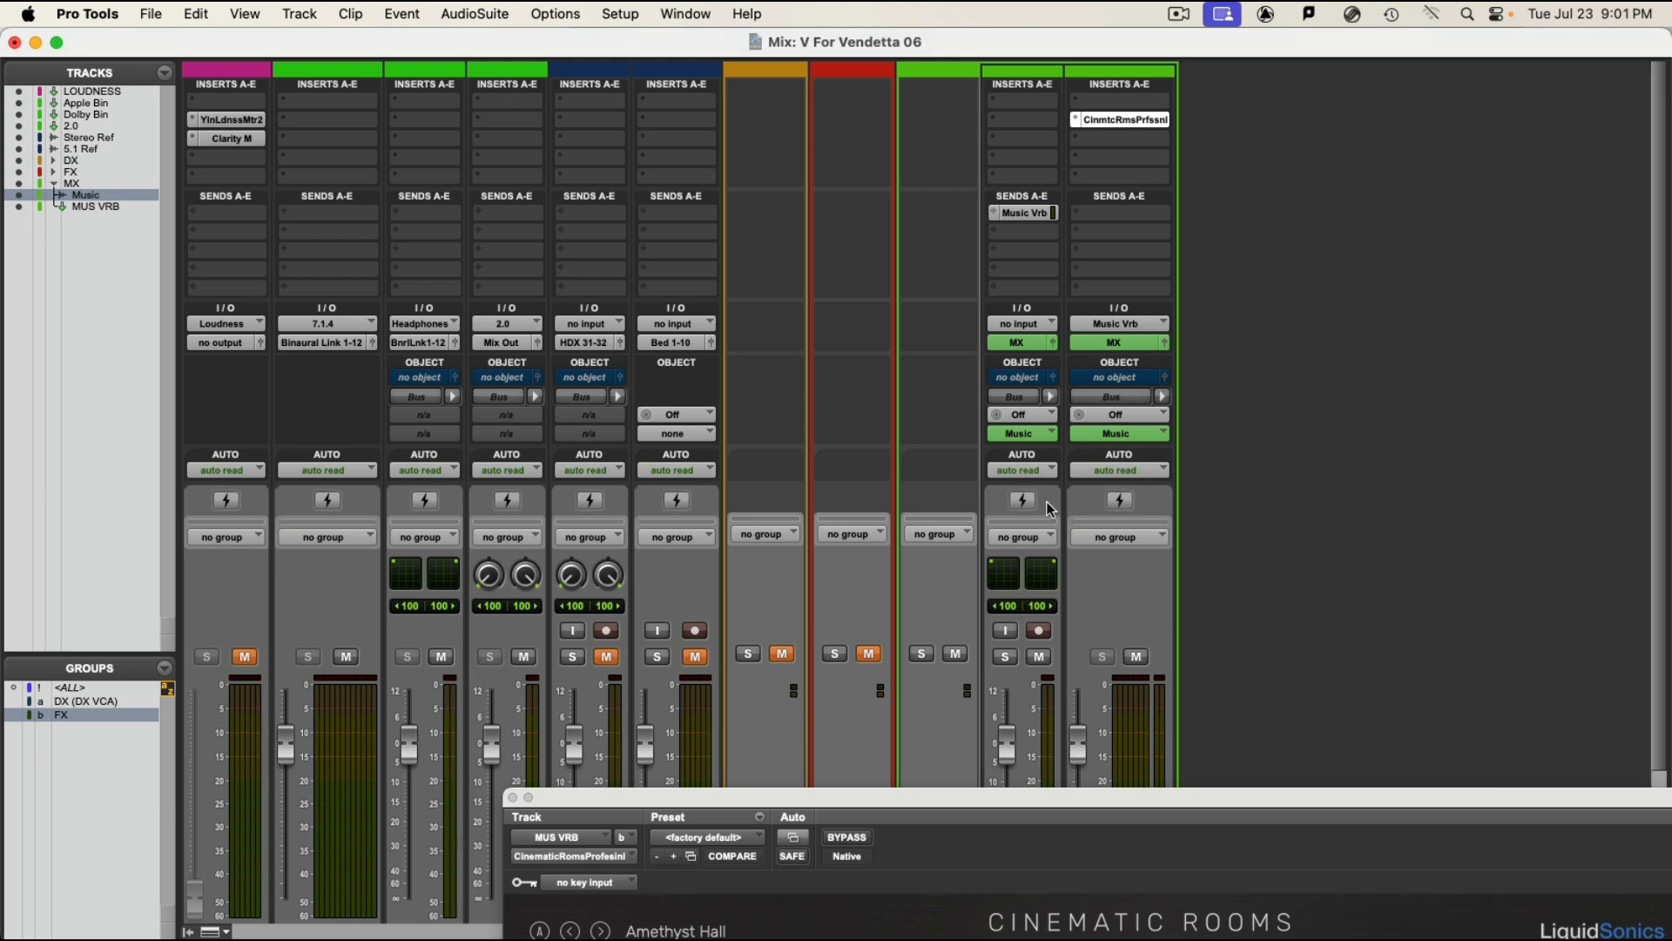
drag(1118, 814, 1089, 936)
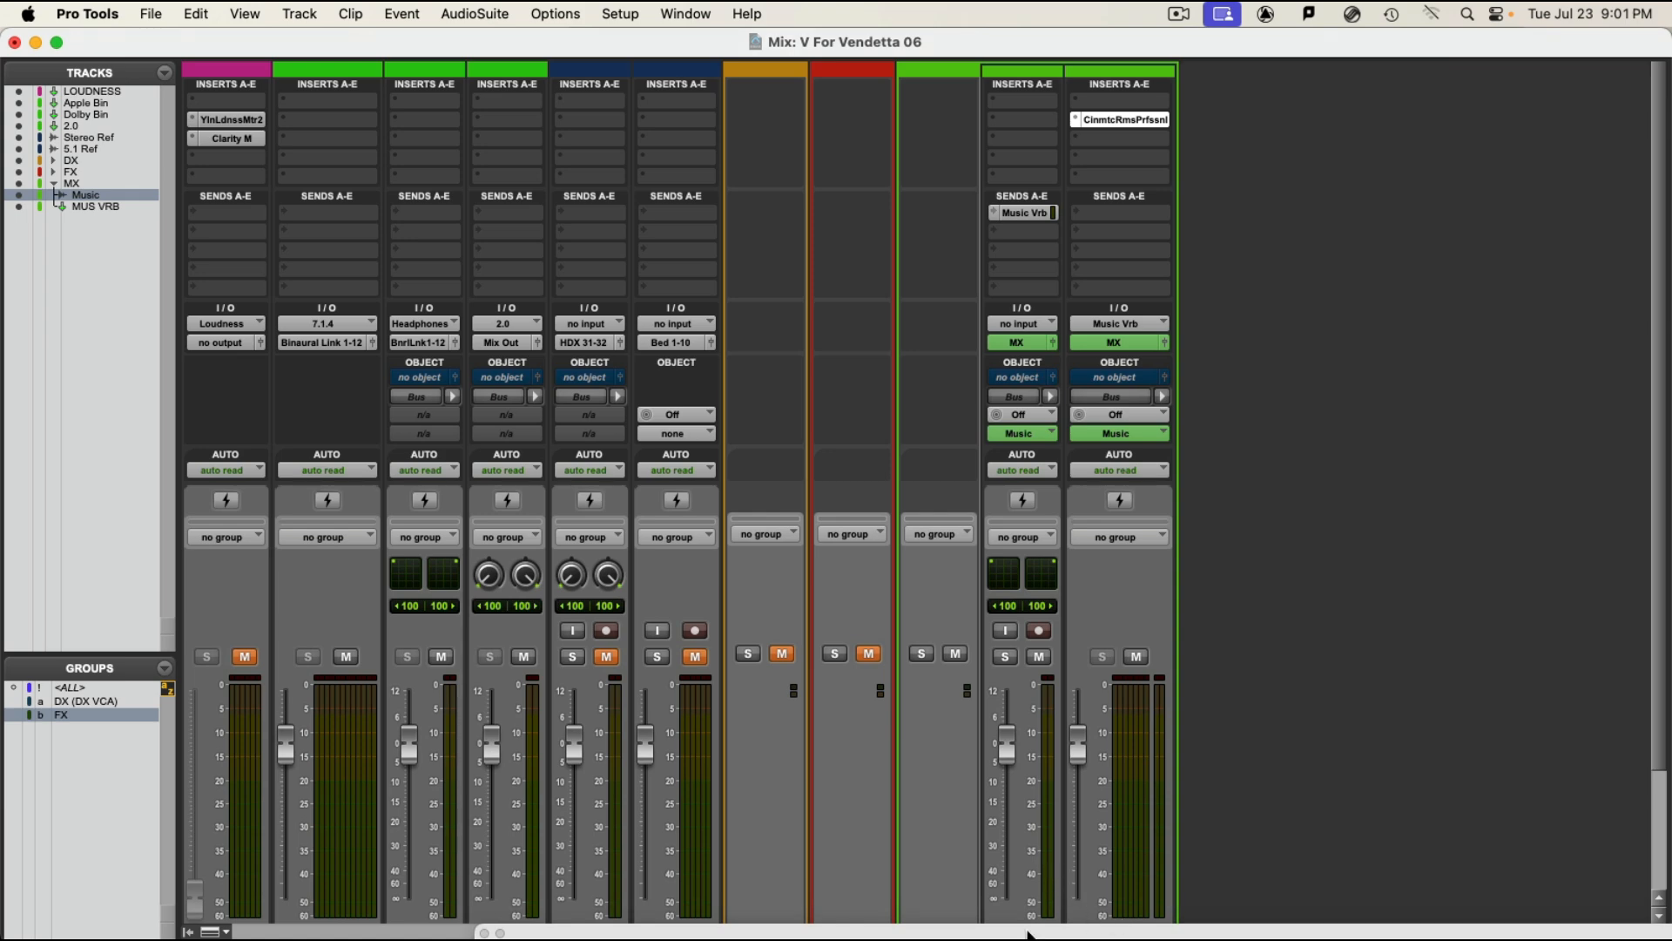
drag(1253, 934, 1099, 73)
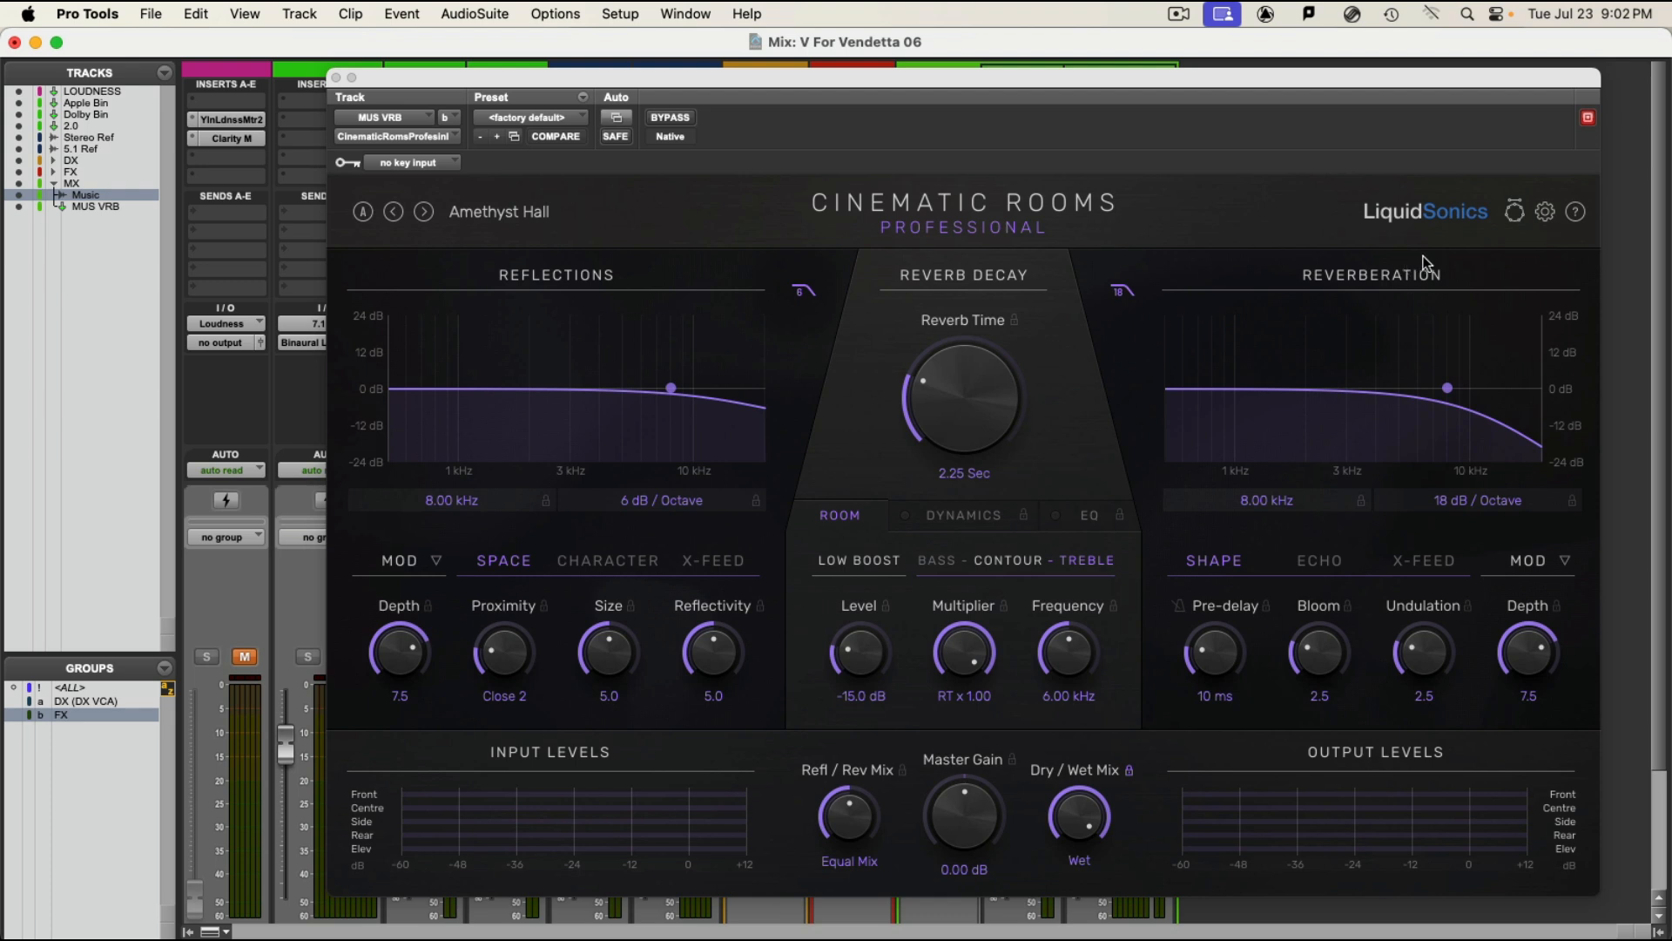
click(1514, 214)
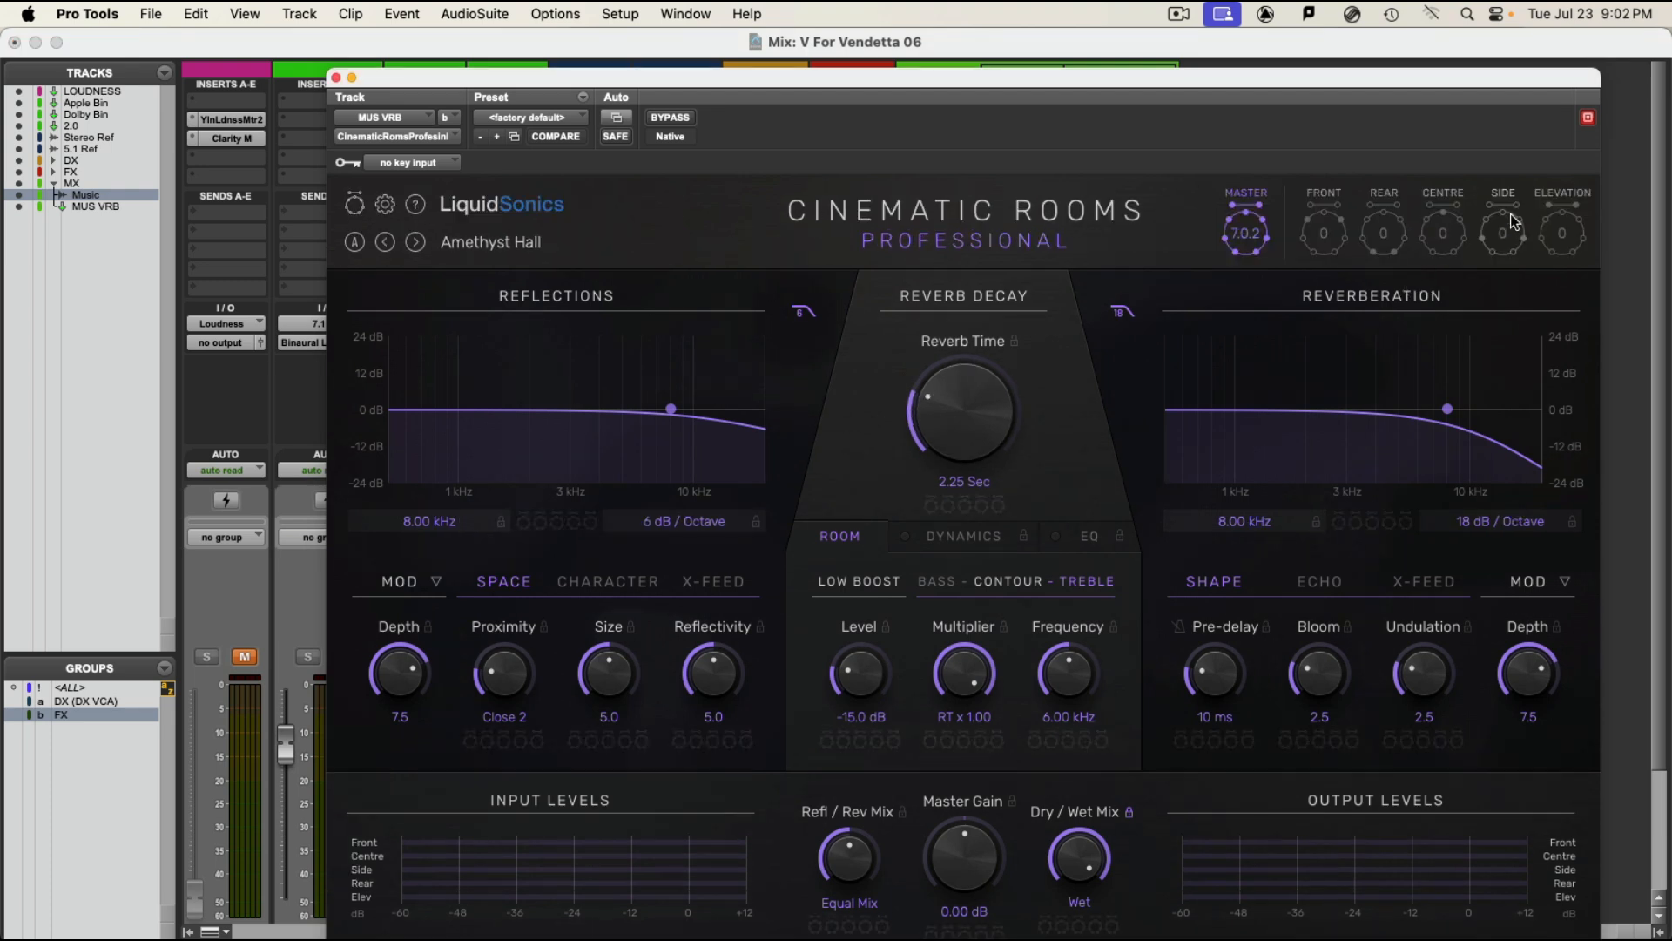
click(1338, 243)
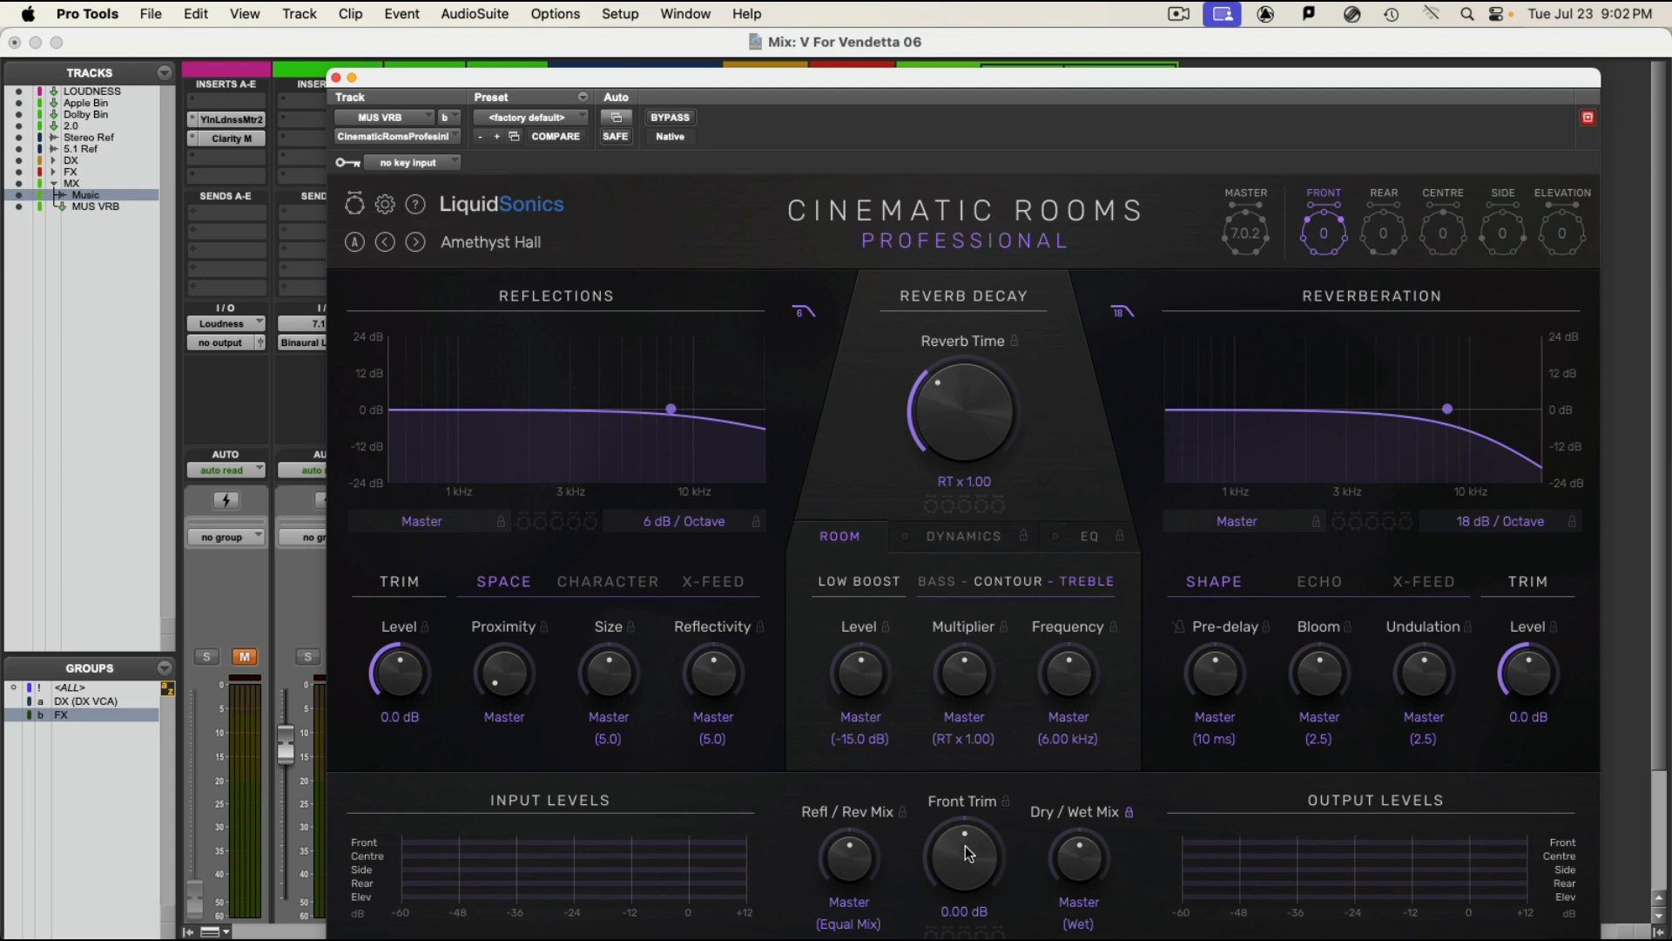
drag(965, 849, 956, 900)
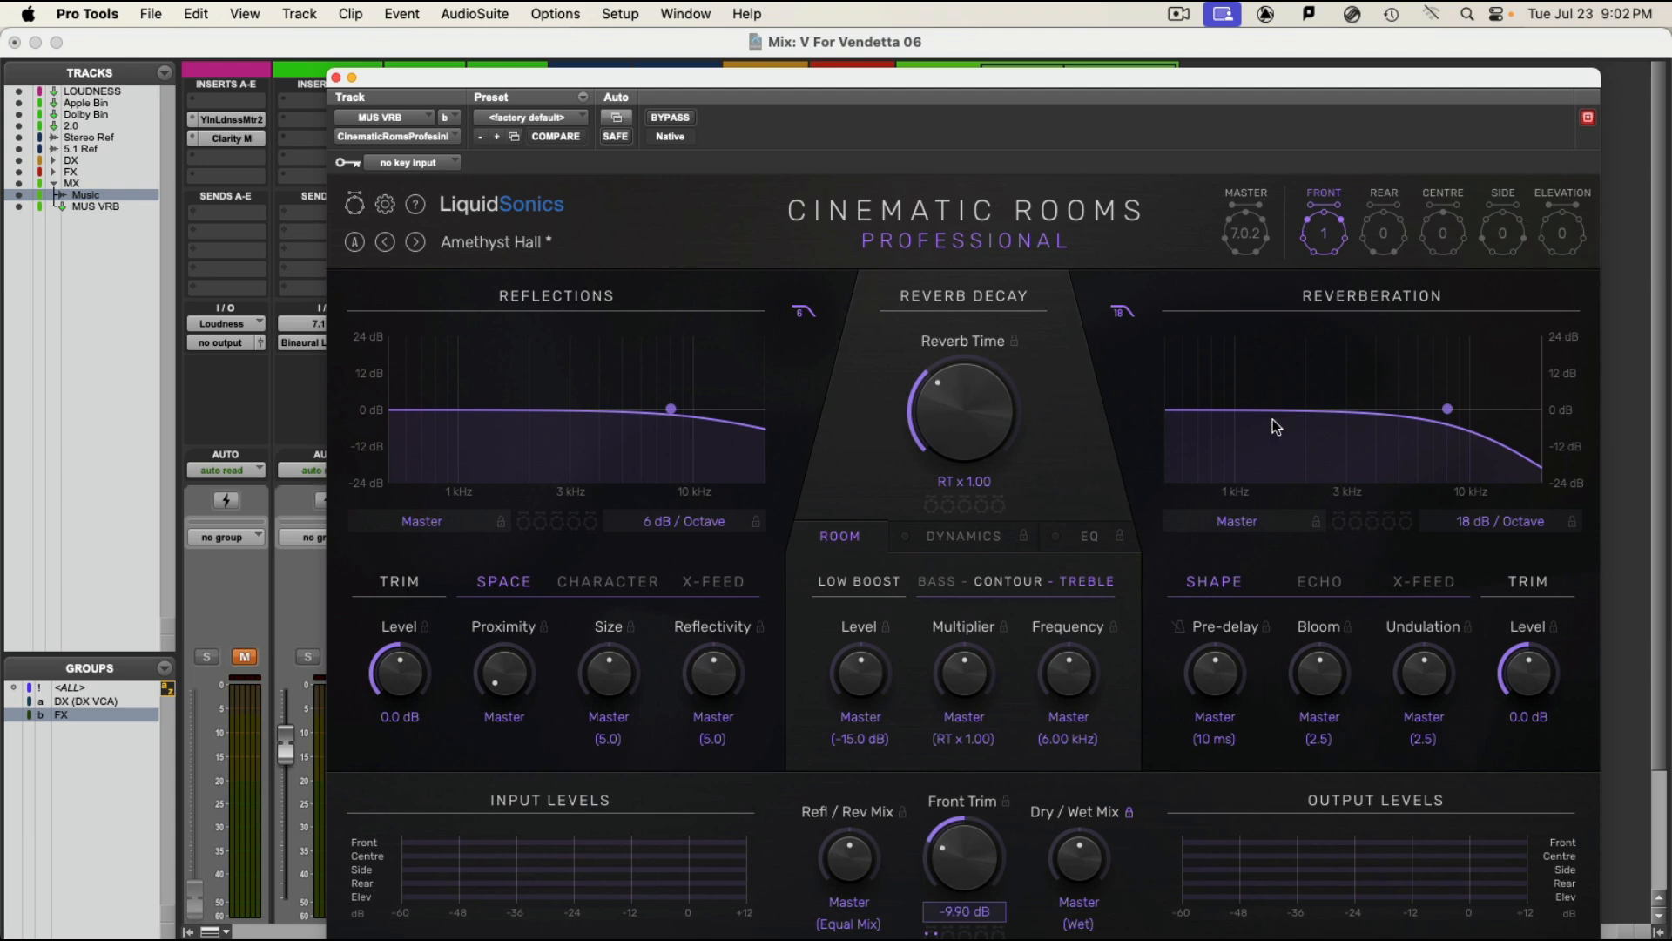
Step: Set the reverb's Centre Trim to Off and close the plug-in window
click(1440, 240)
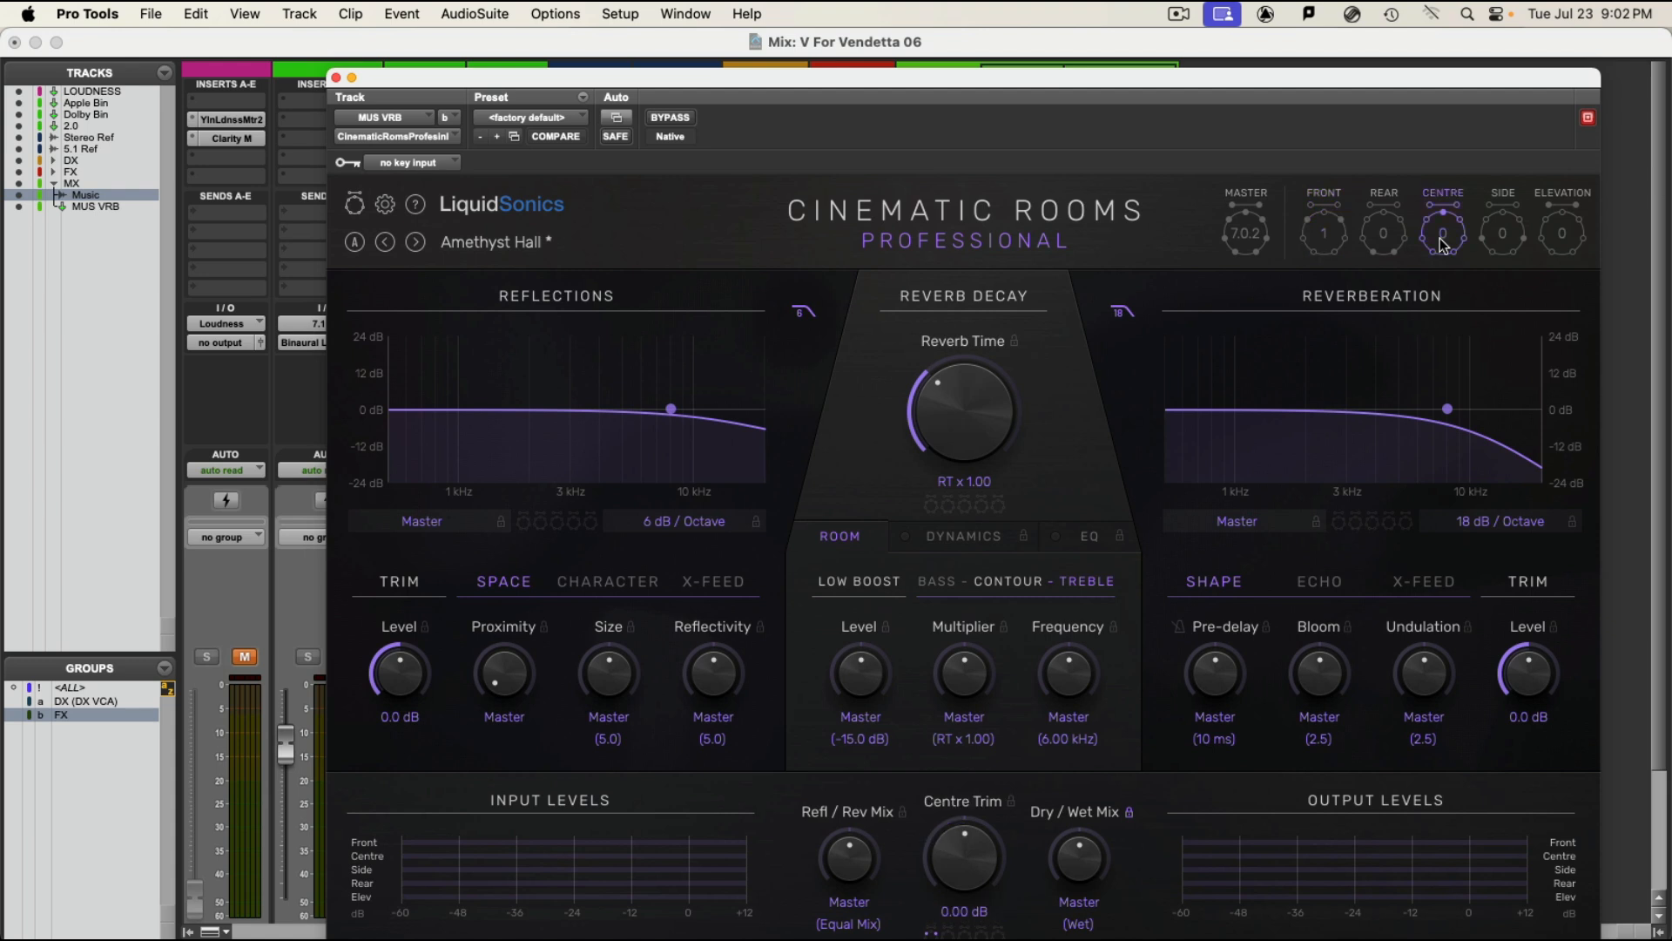
drag(956, 865, 950, 936)
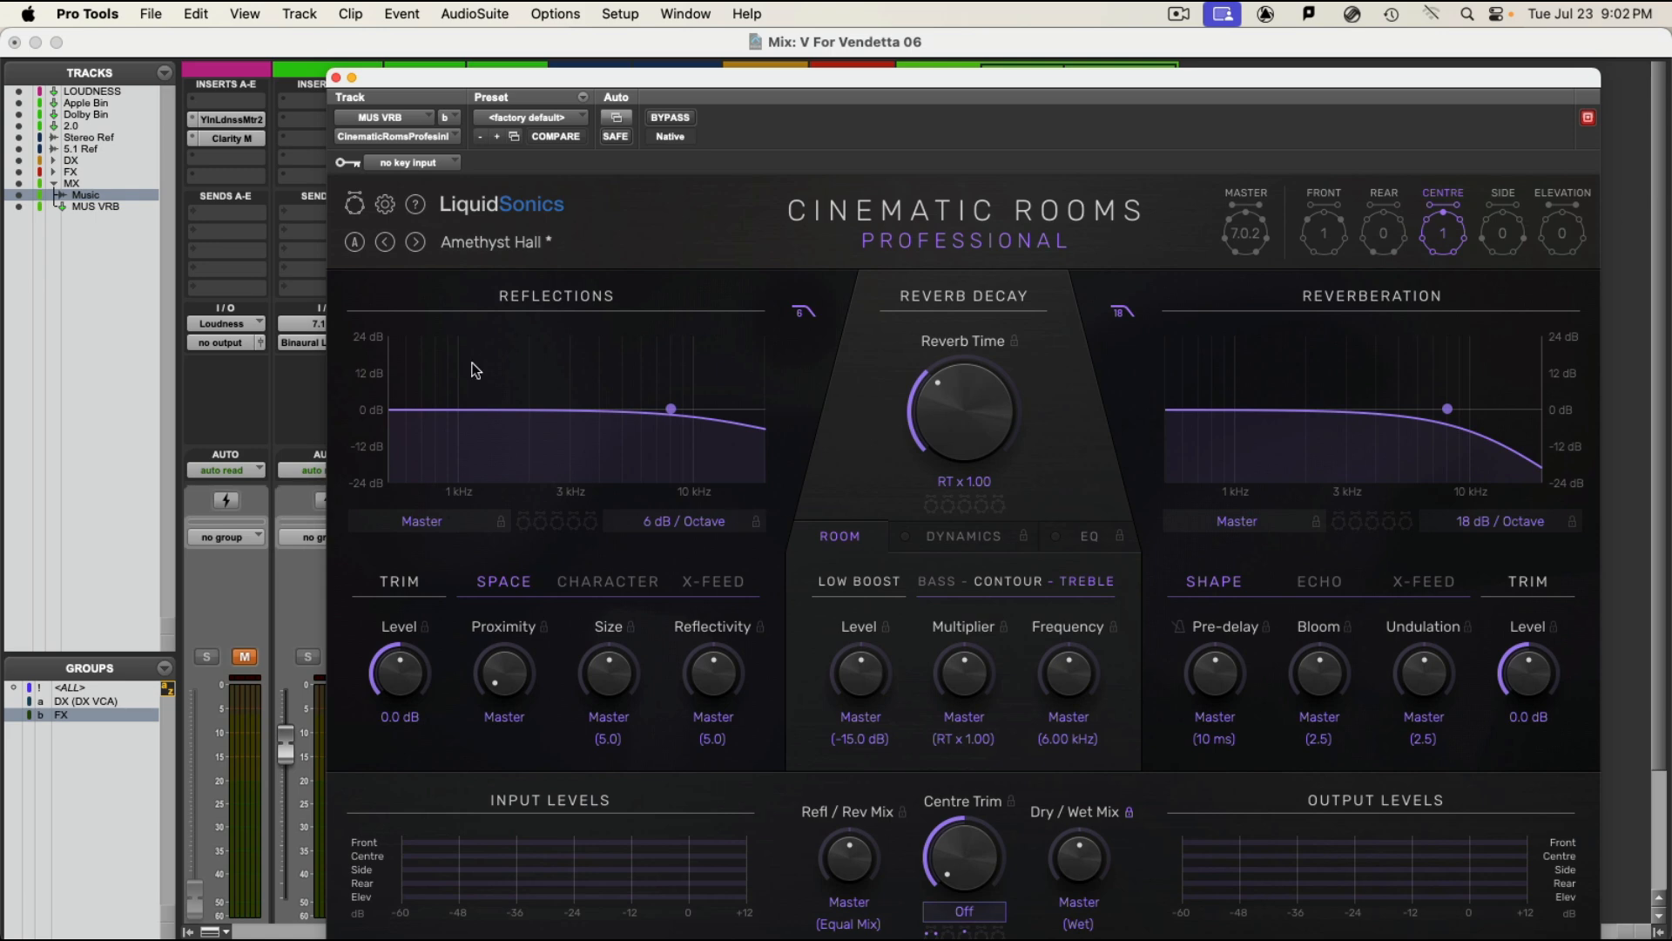
click(336, 79)
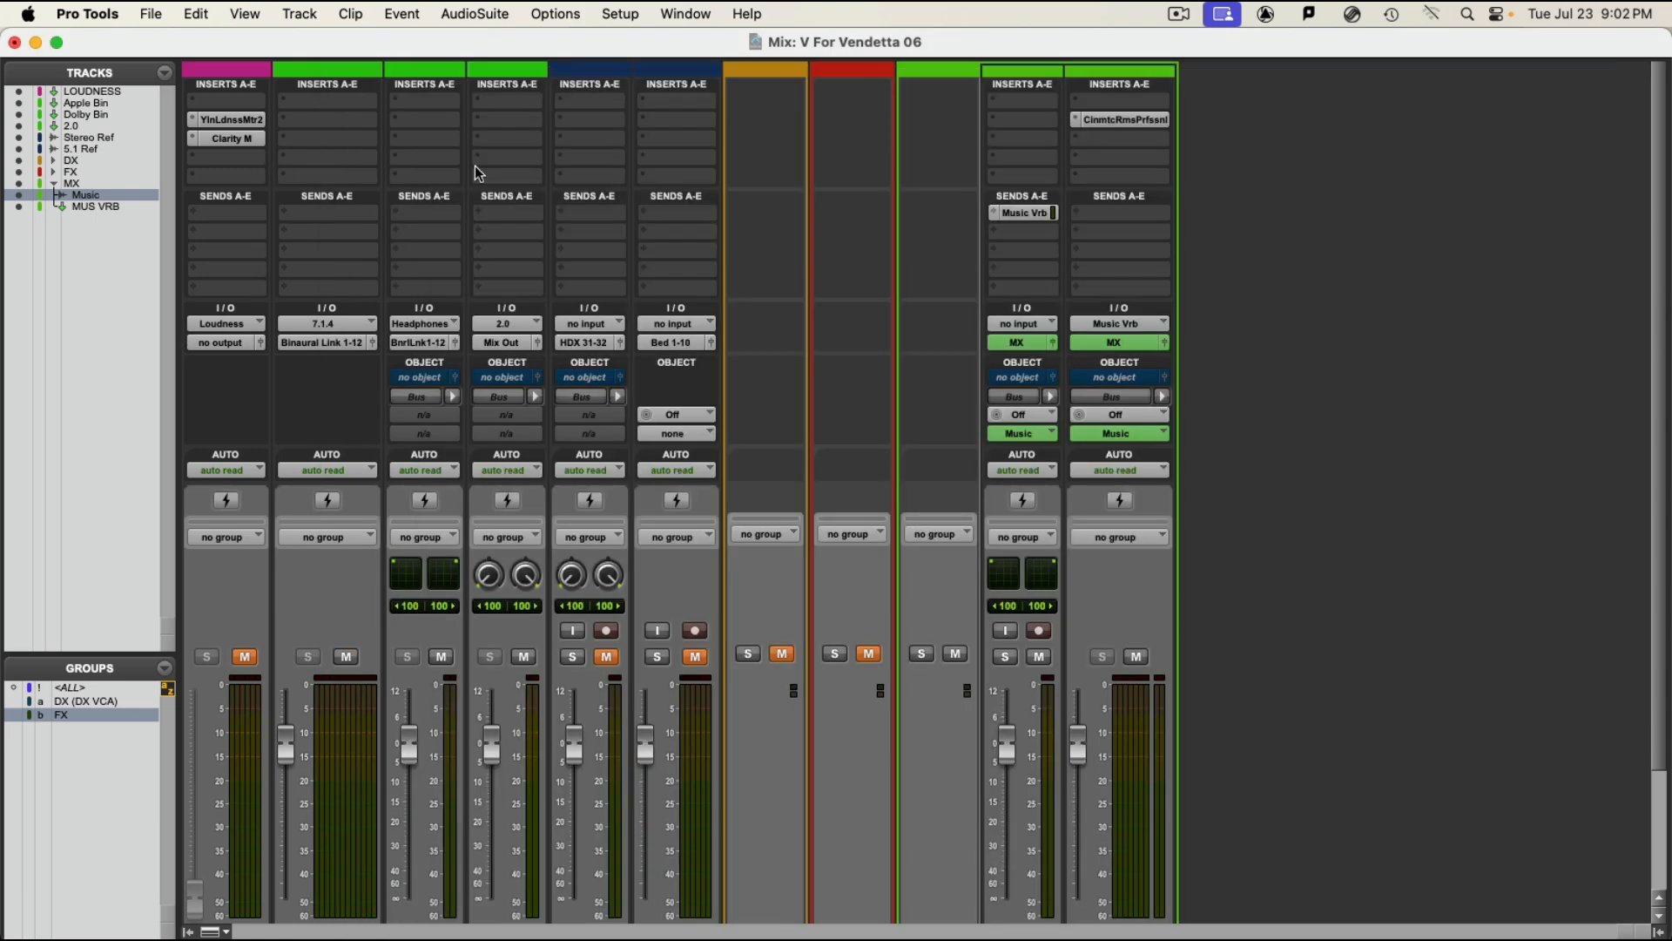
Step: Lower the MUS VRB fader to -1.4 dB and select MUS VRB together with the Music track
scroll(1321, 700, down, 1)
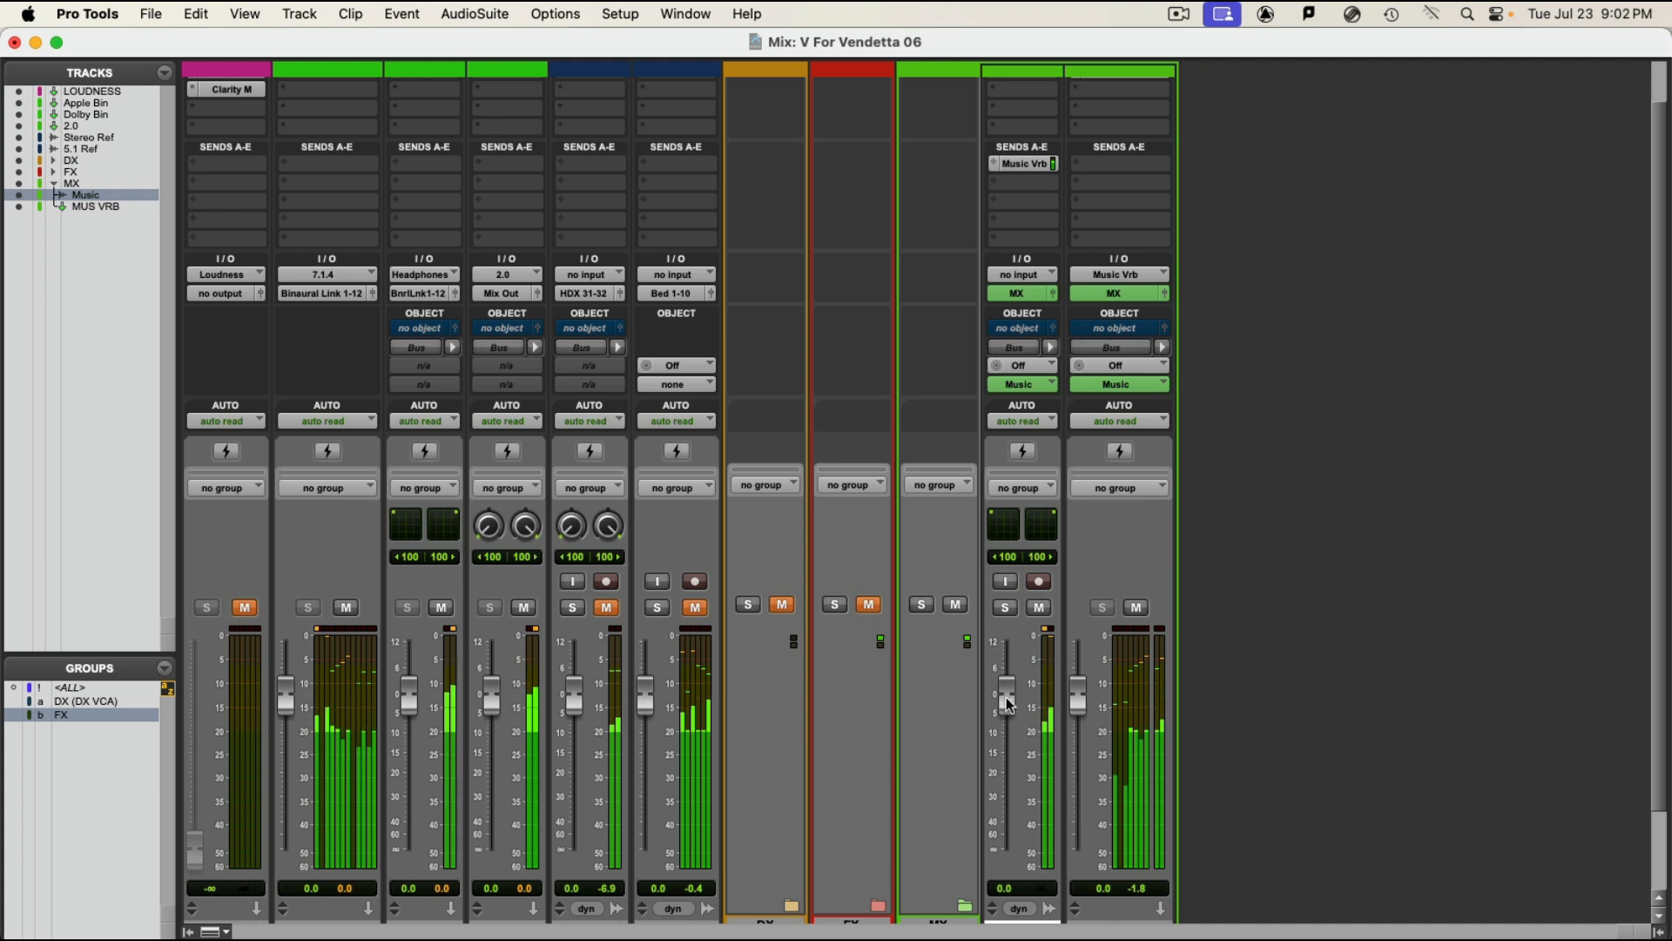
drag(1078, 693, 1080, 712)
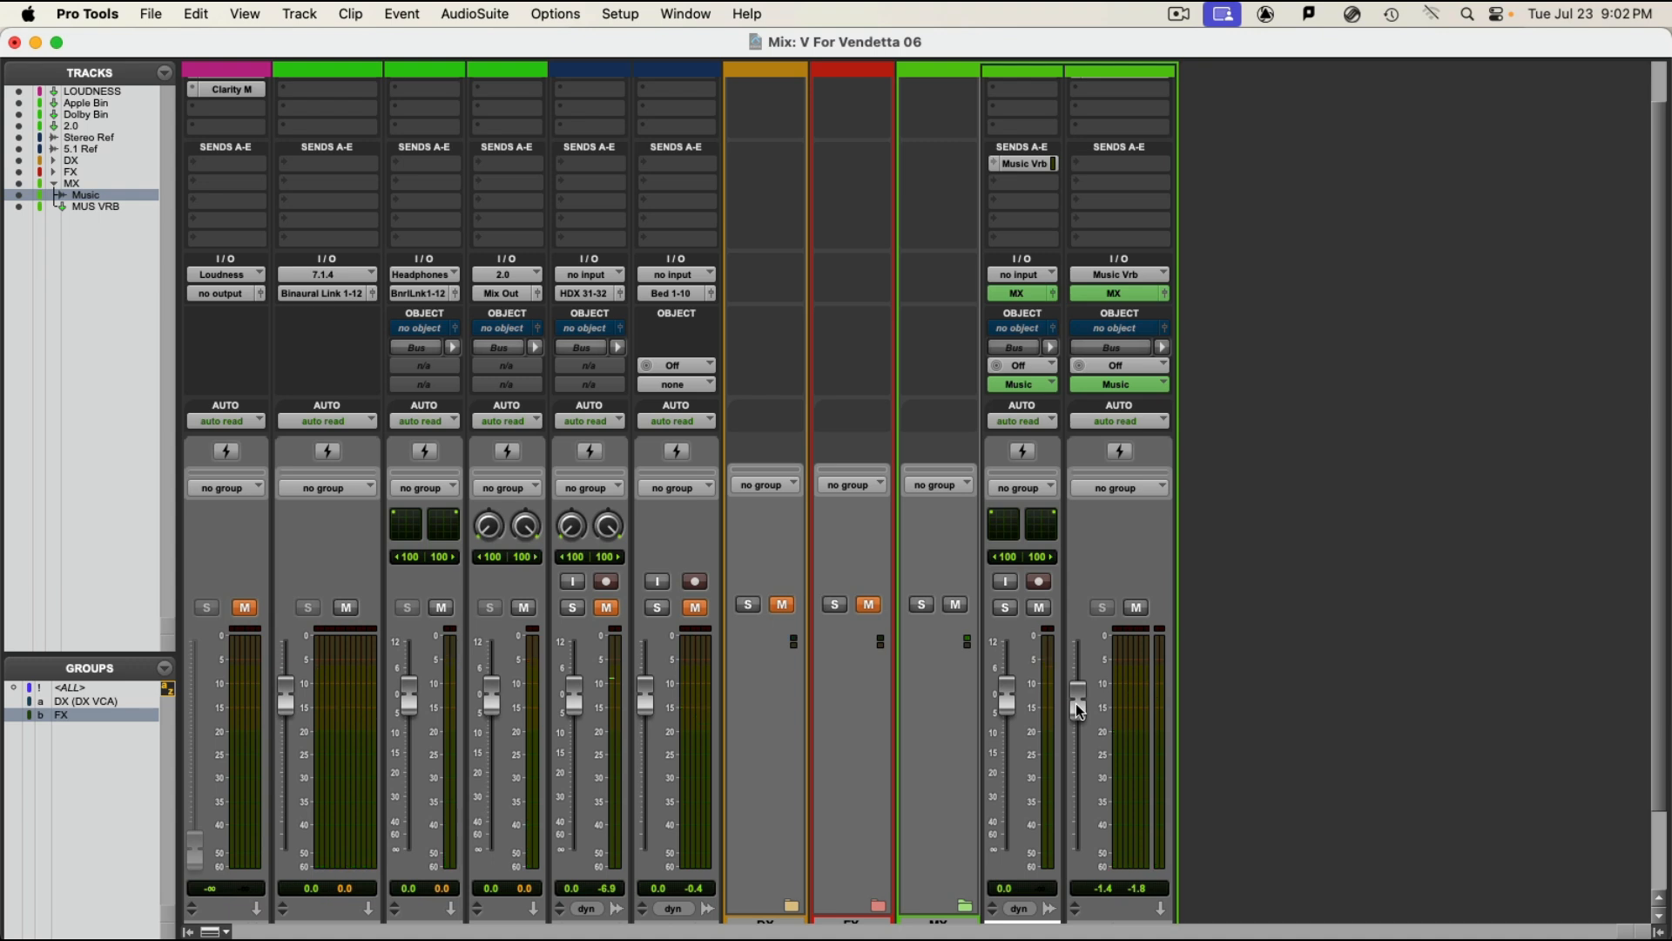
scroll(1219, 740, down, 3)
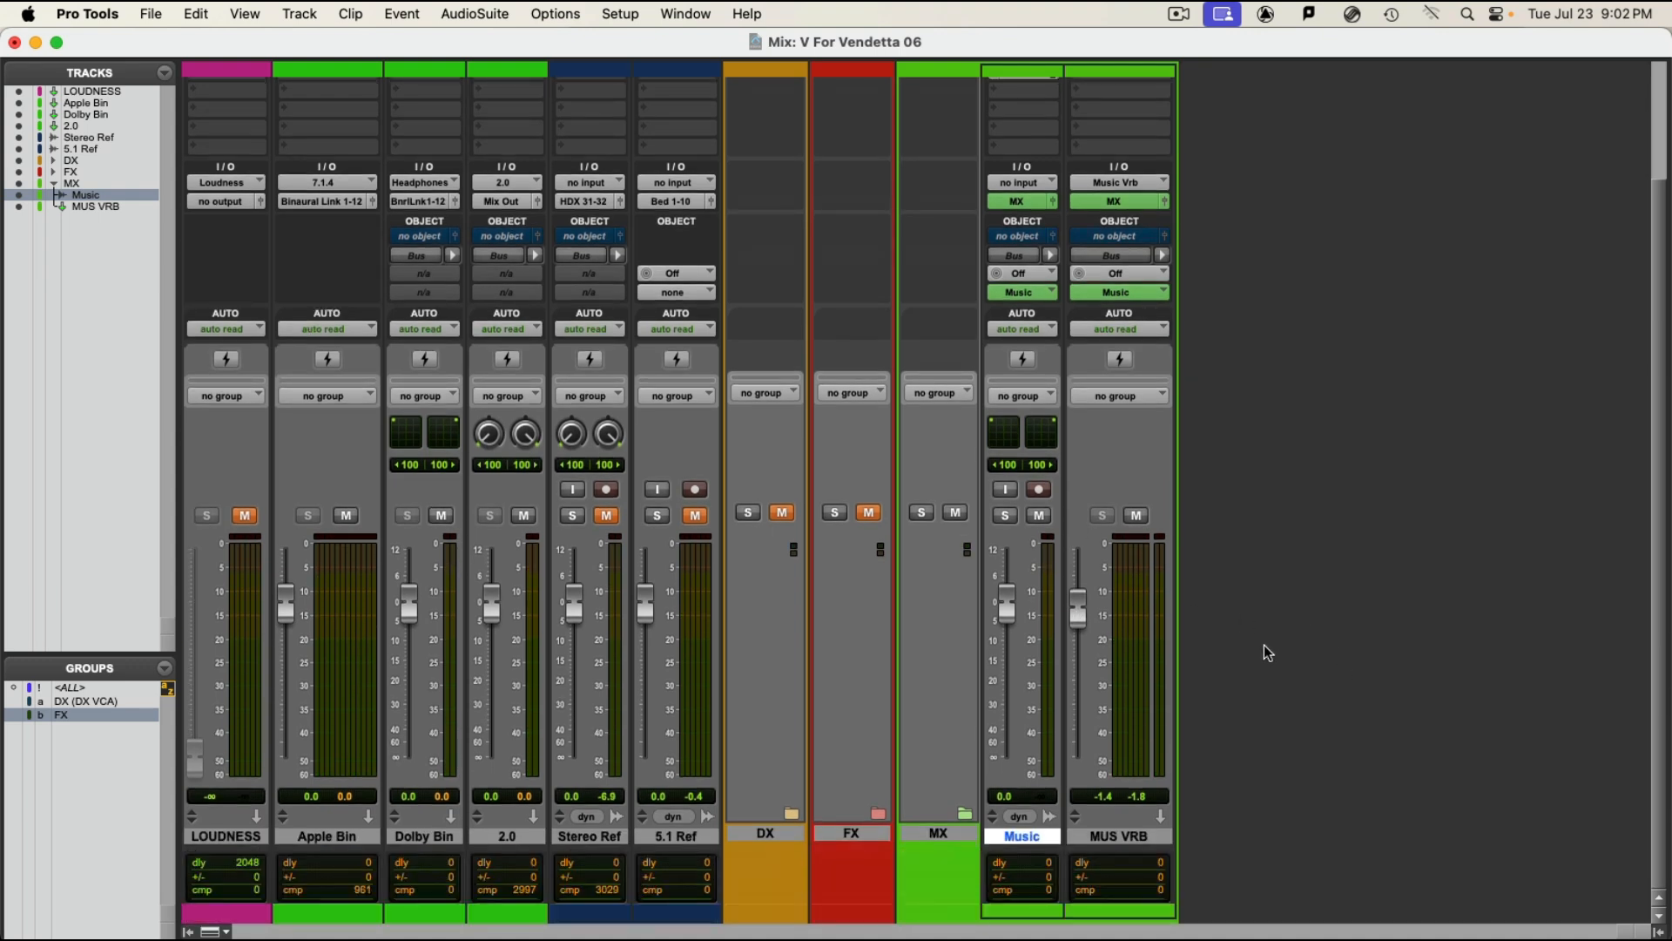
shift+click(1101, 838)
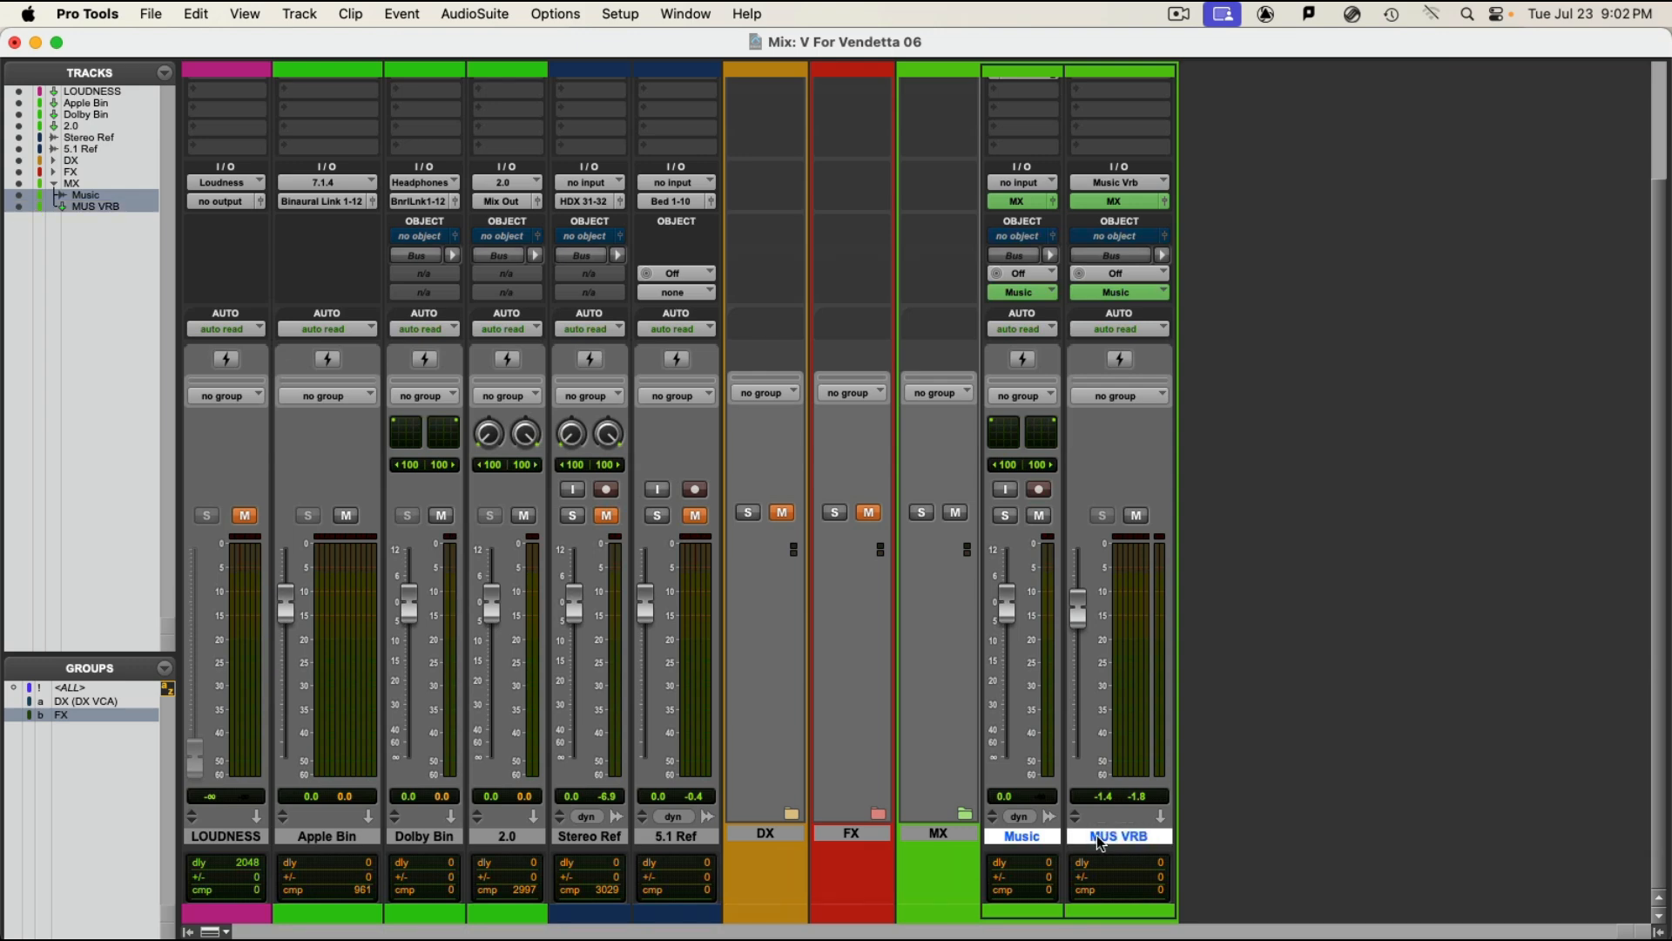
scroll(1041, 610, up, 4)
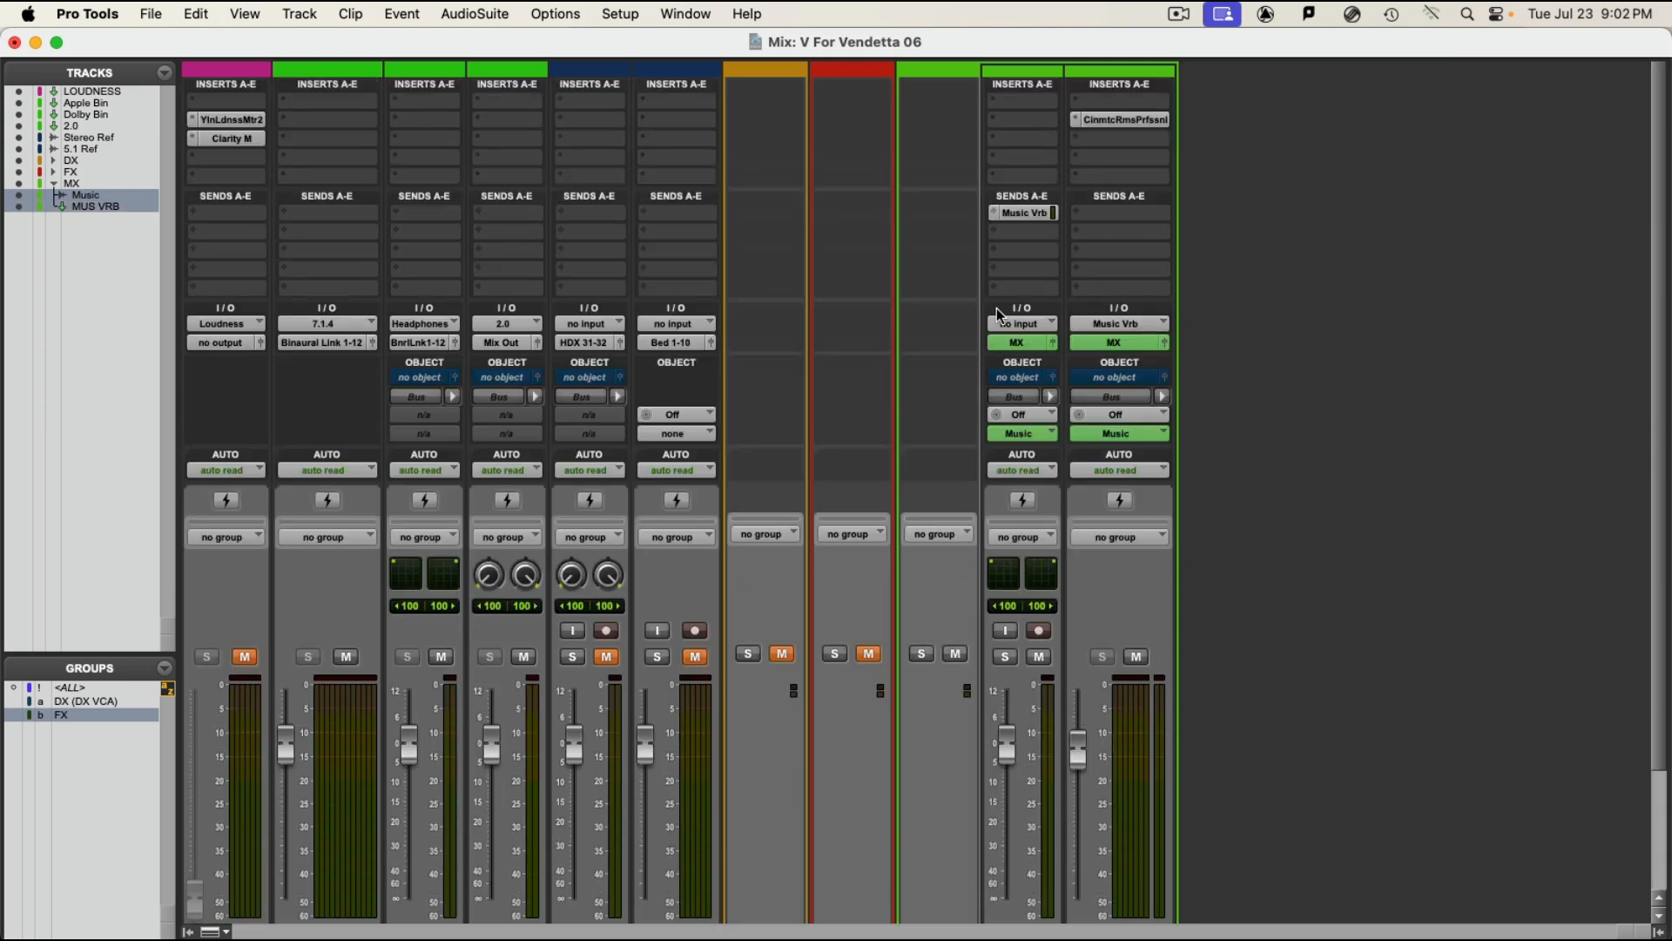
scroll(1226, 619, down, 4)
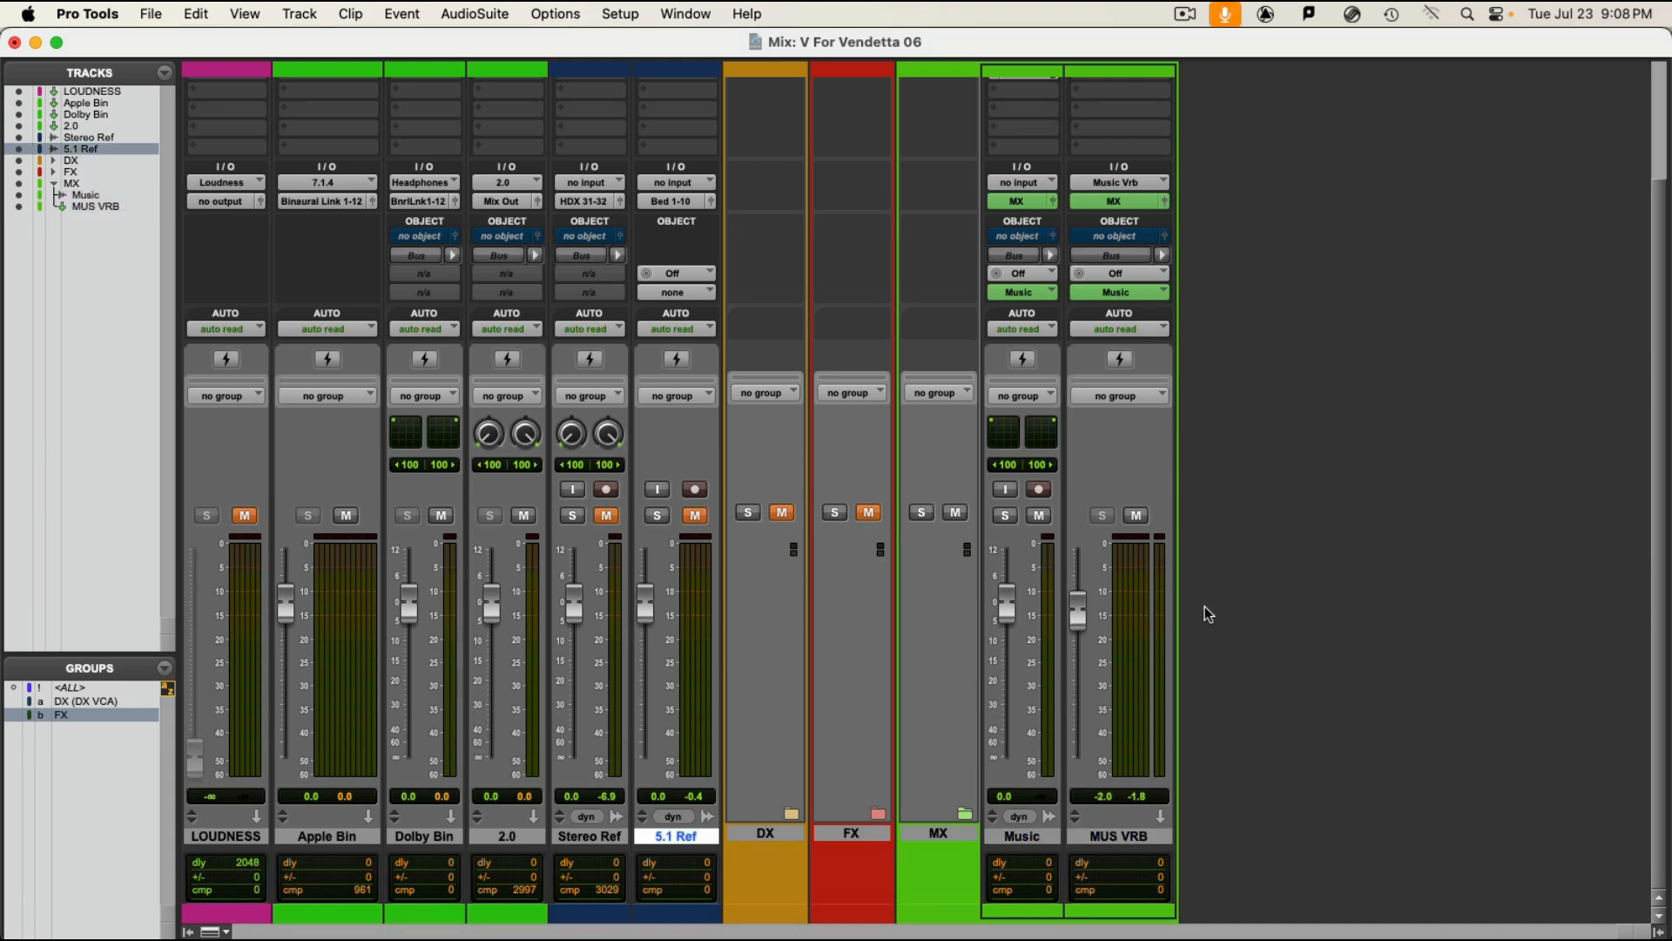
Step: Unmute the DX folder track and start playback from the Edit window
click(782, 515)
key(super+equal)
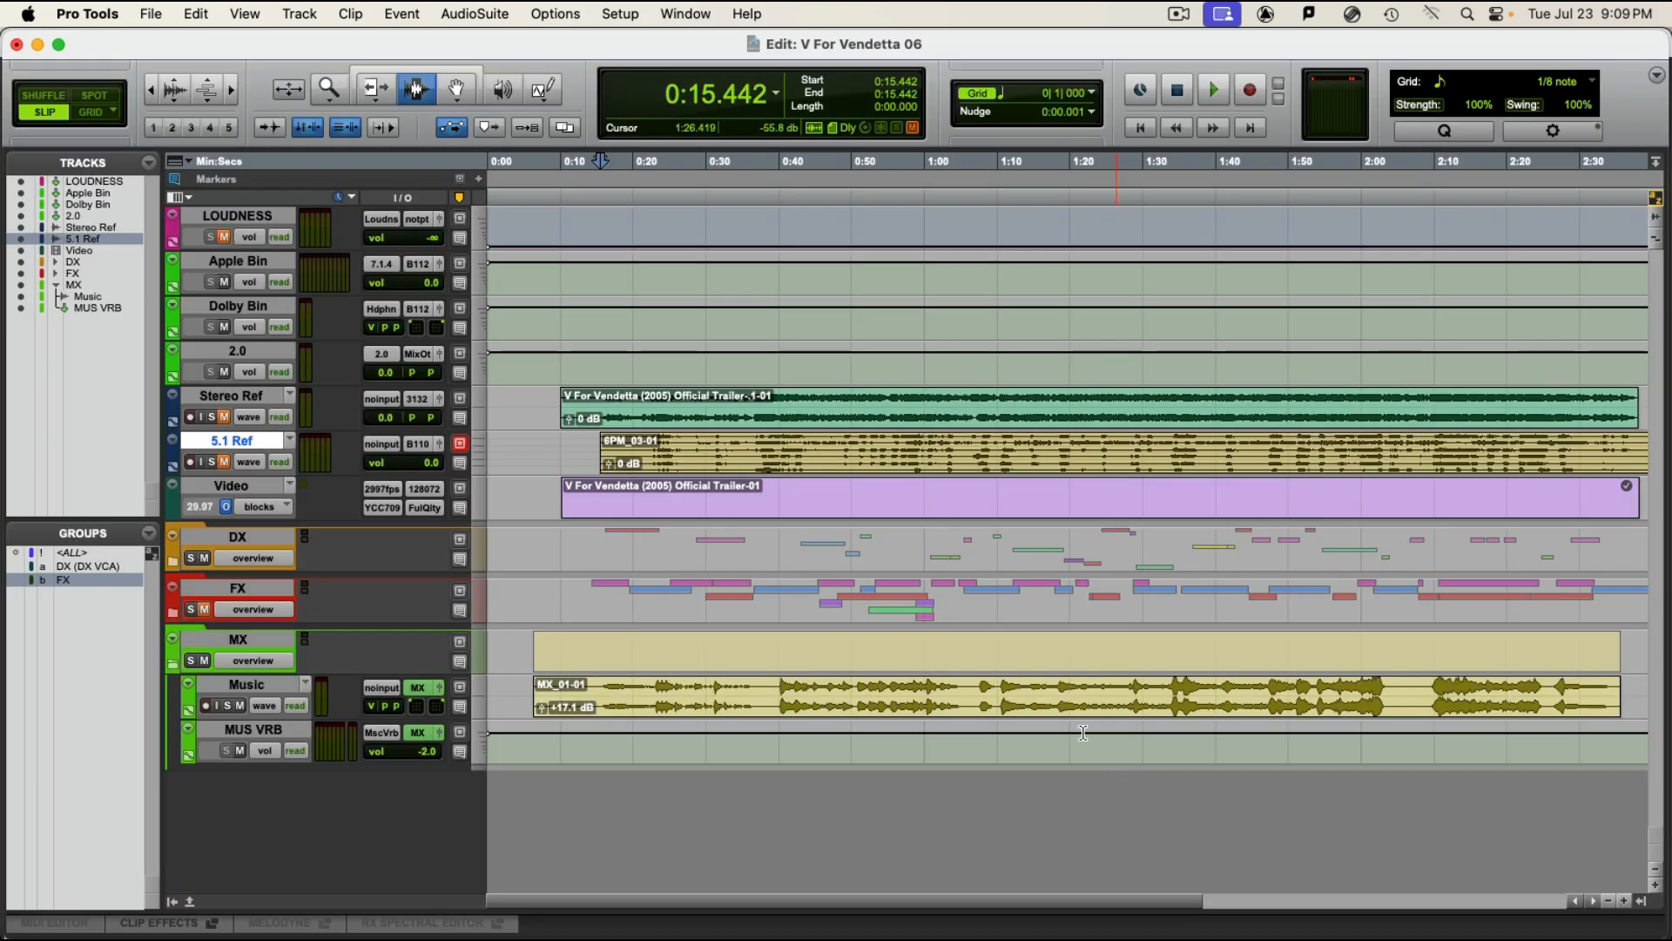
key(space)
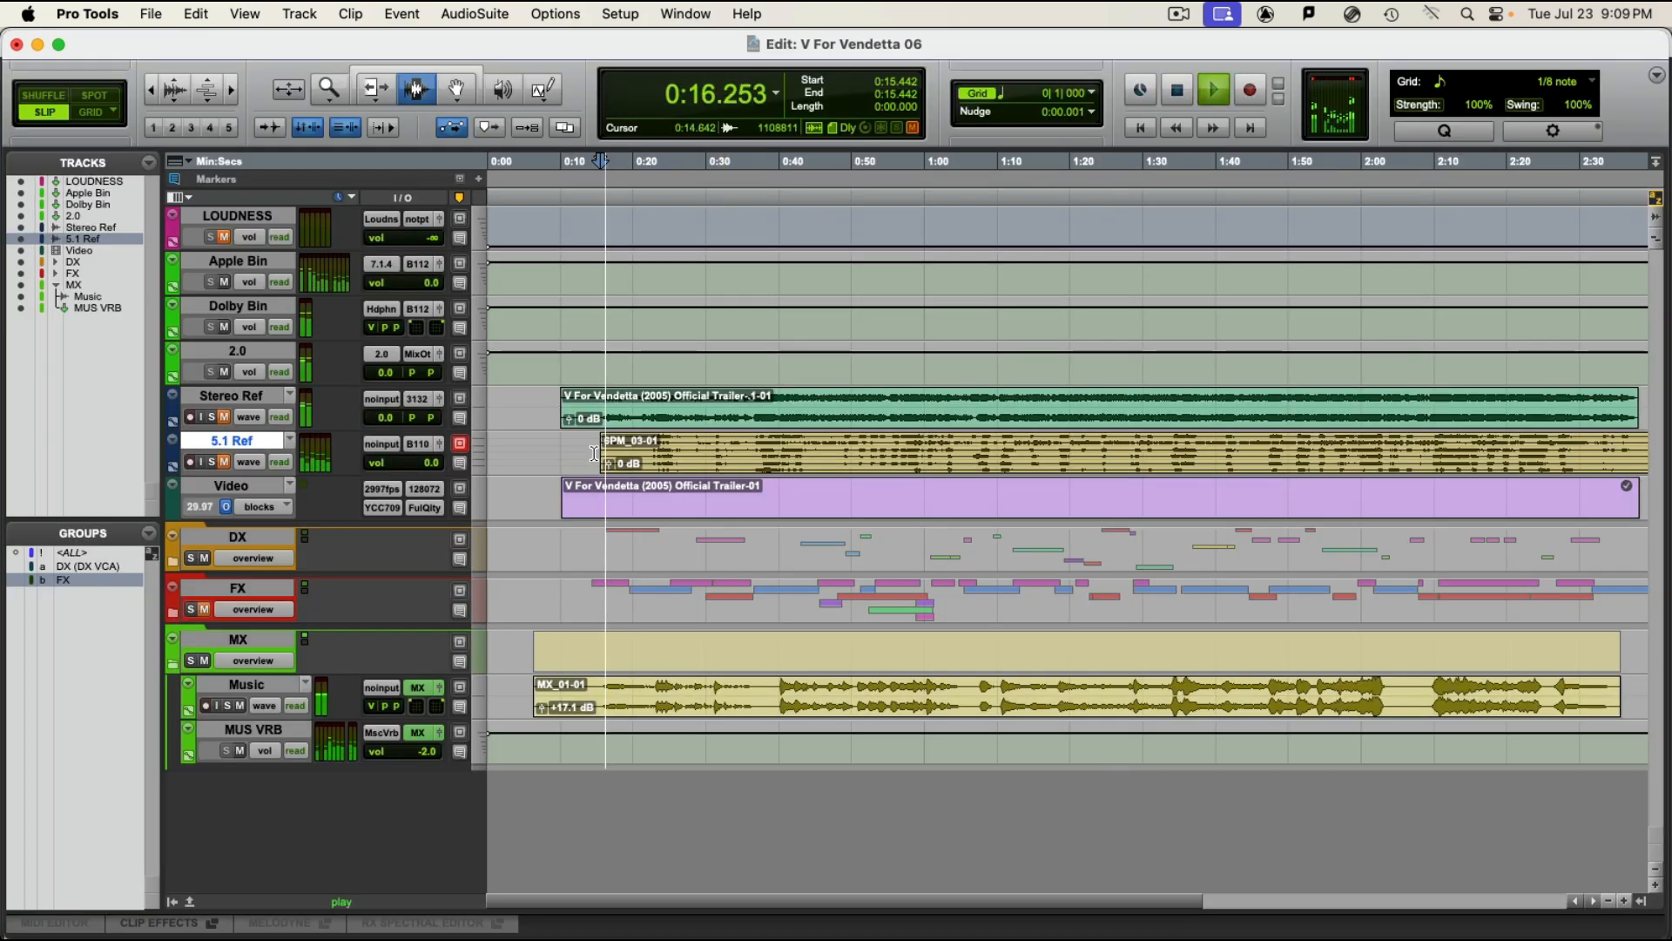
Step: Lower the Music track's fader to -12.3 dB during playback, stop playback and return to the Mix window
key(super+equal)
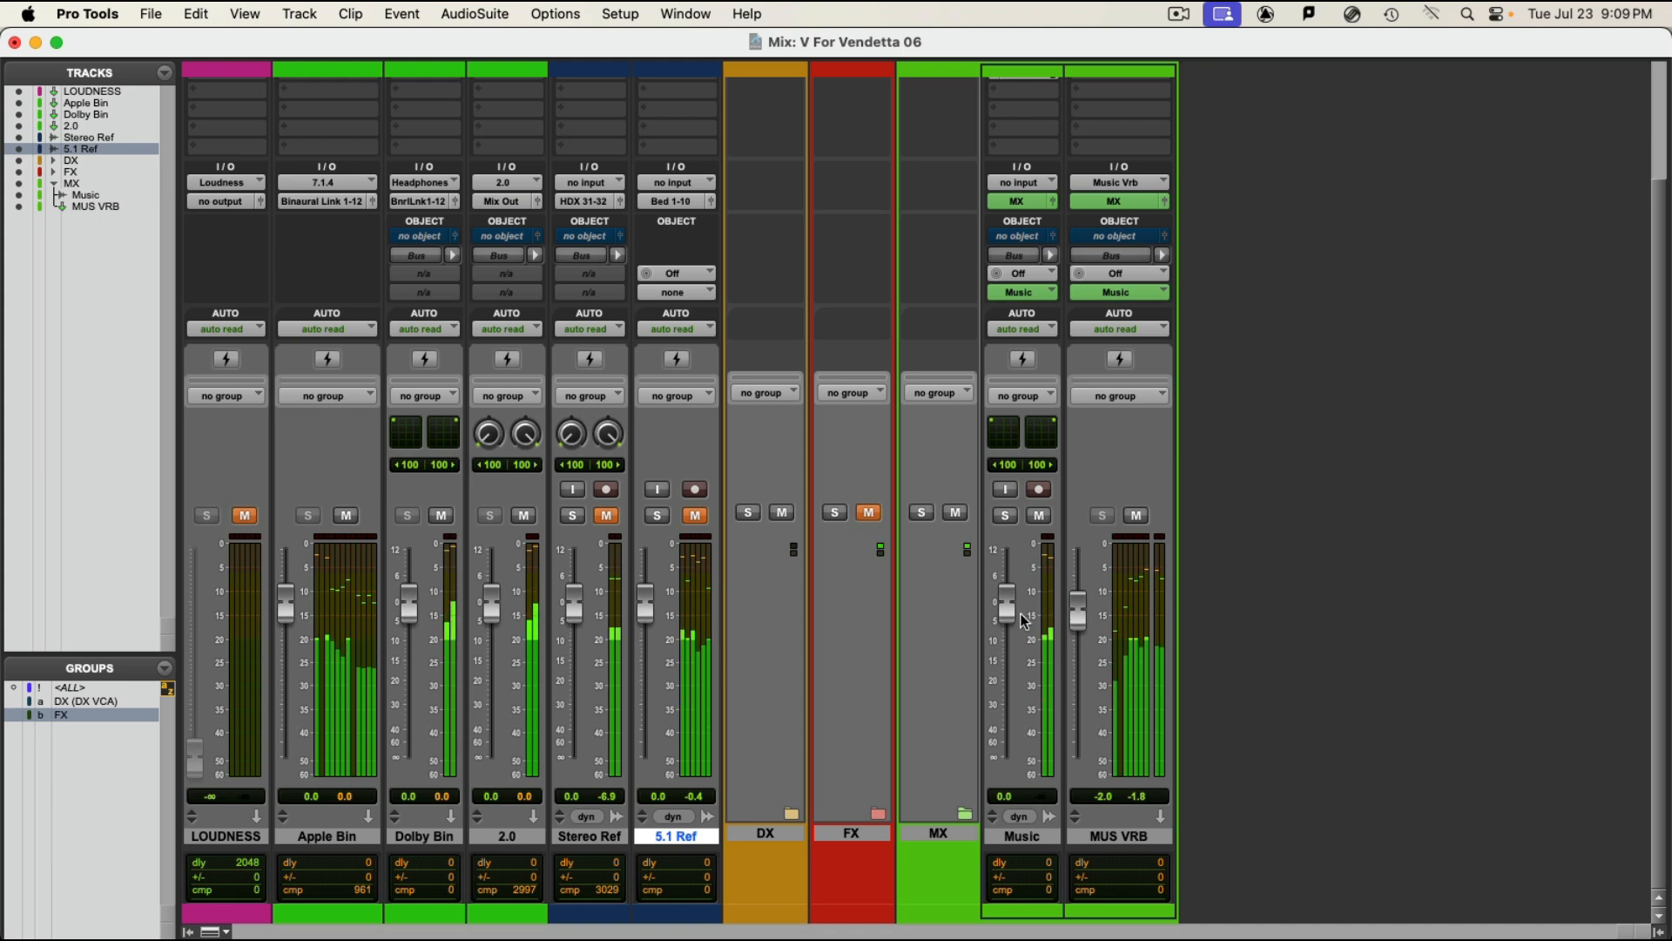
drag(1007, 618, 998, 651)
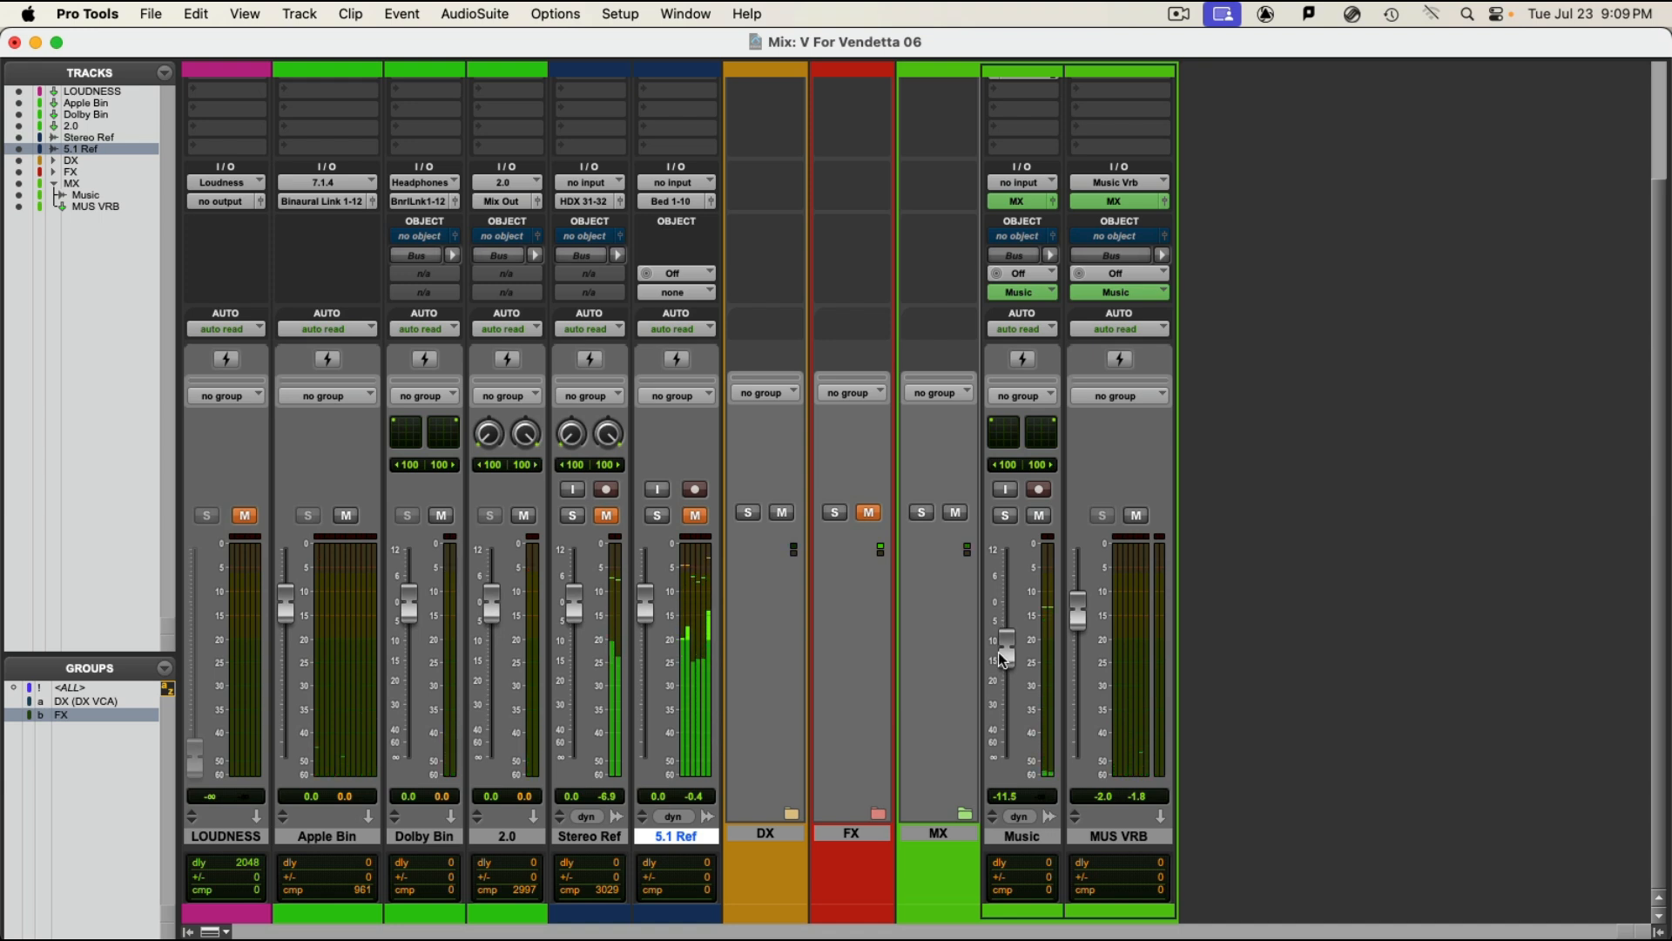
drag(998, 651, 996, 648)
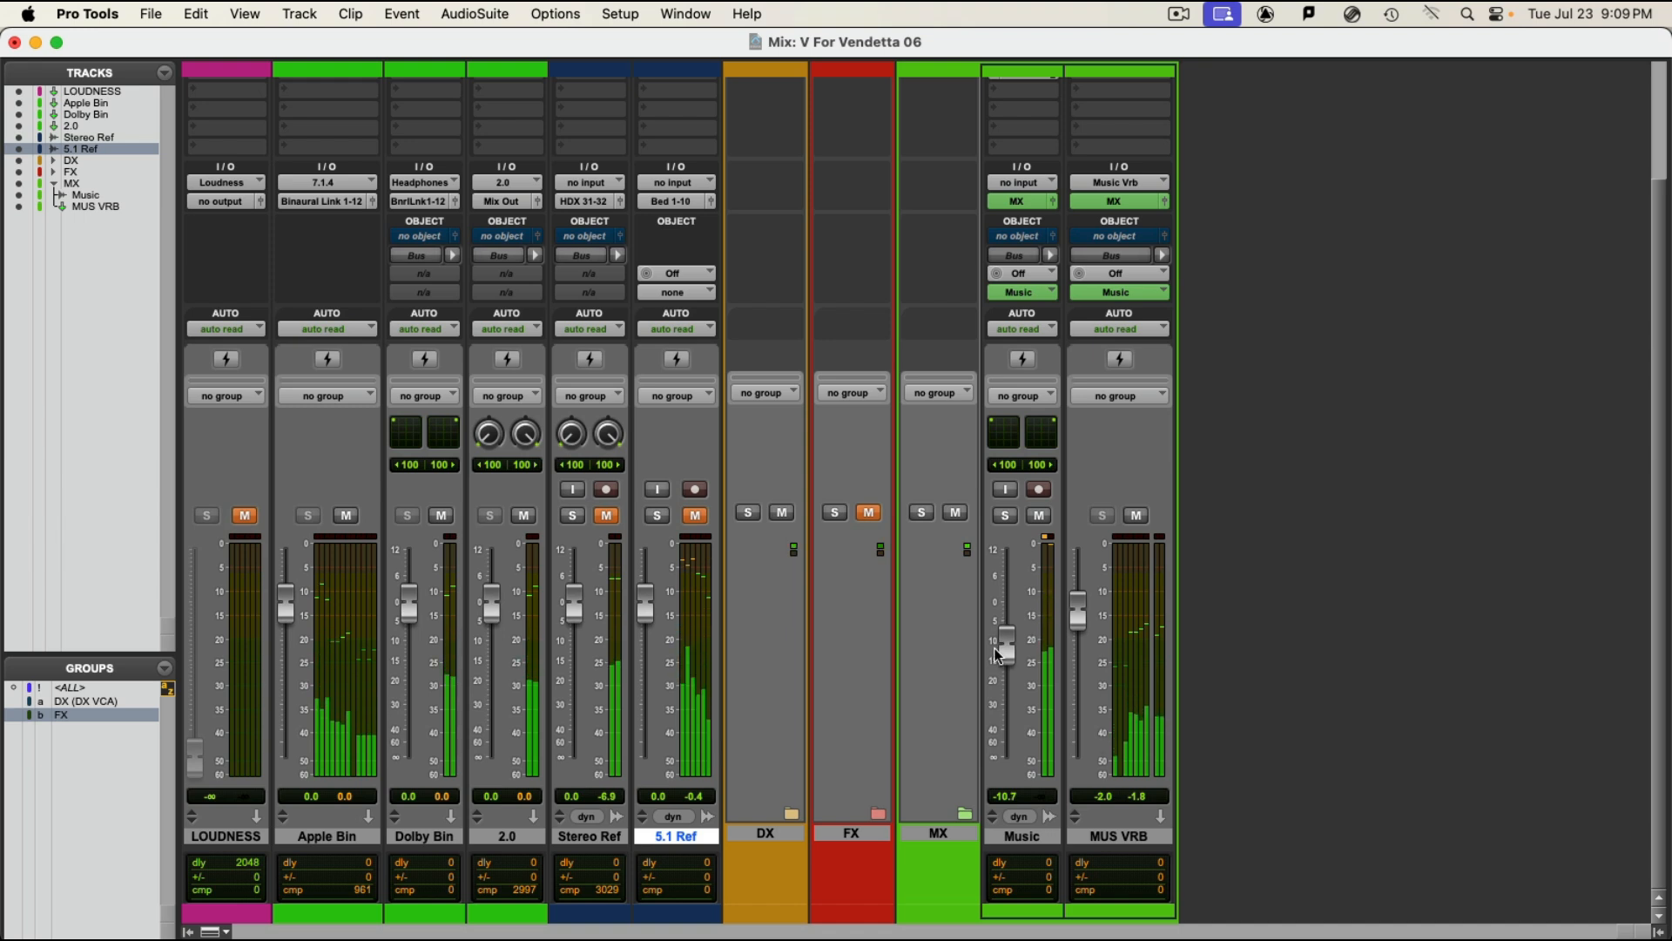
drag(999, 655, 1007, 657)
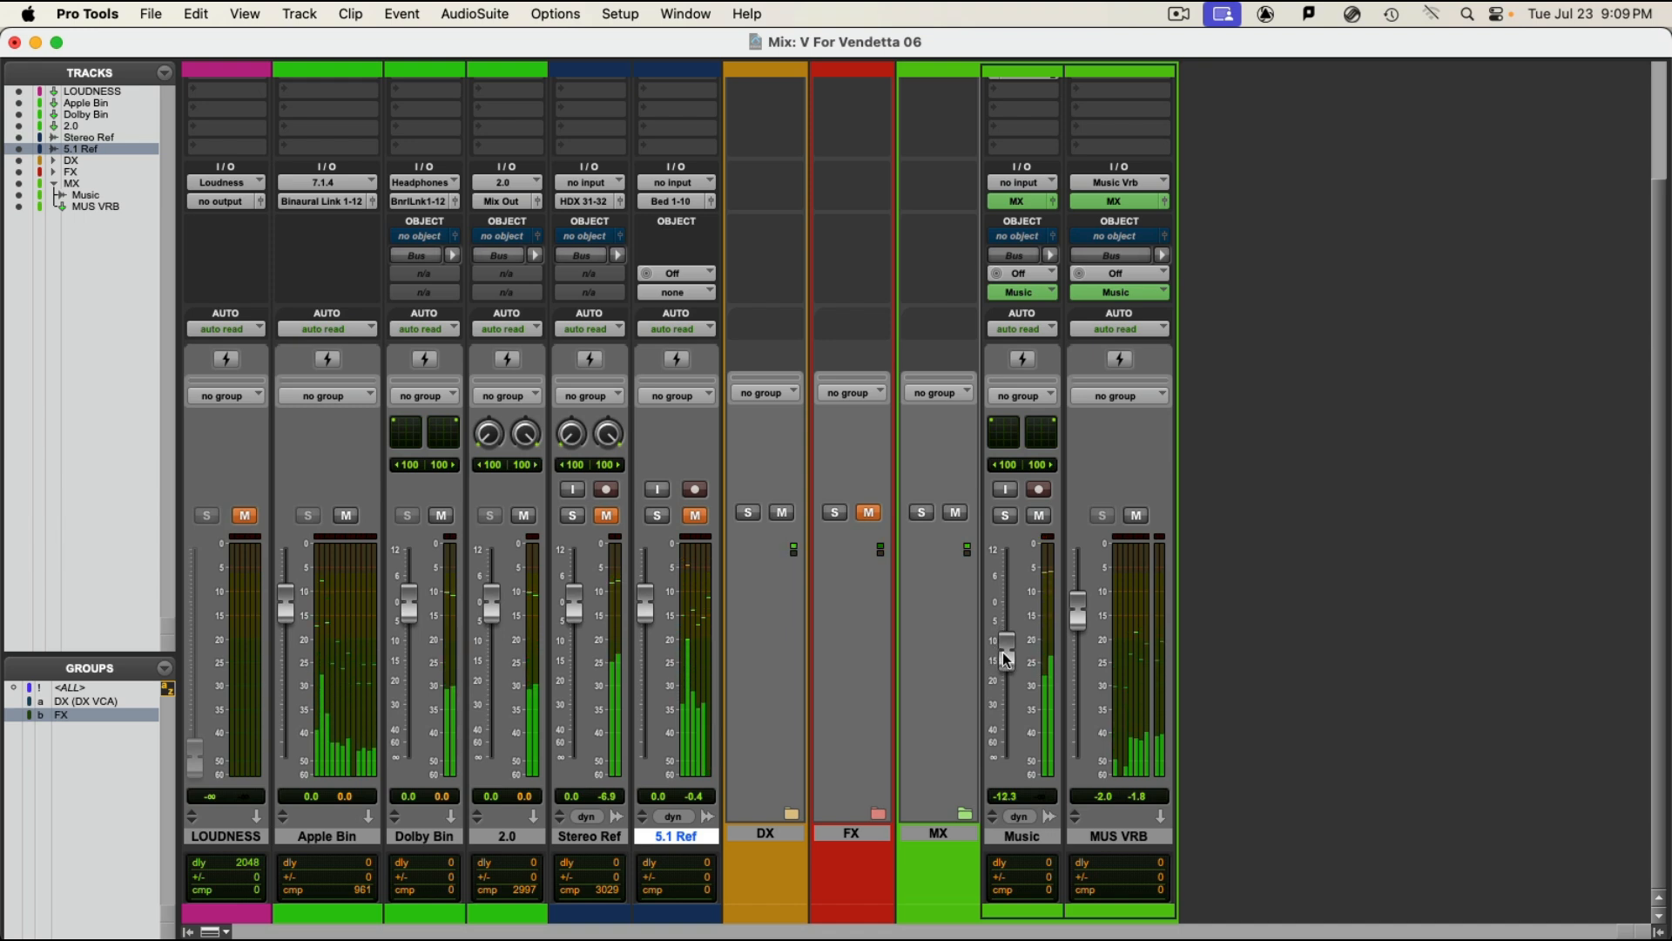
key(super+equal)
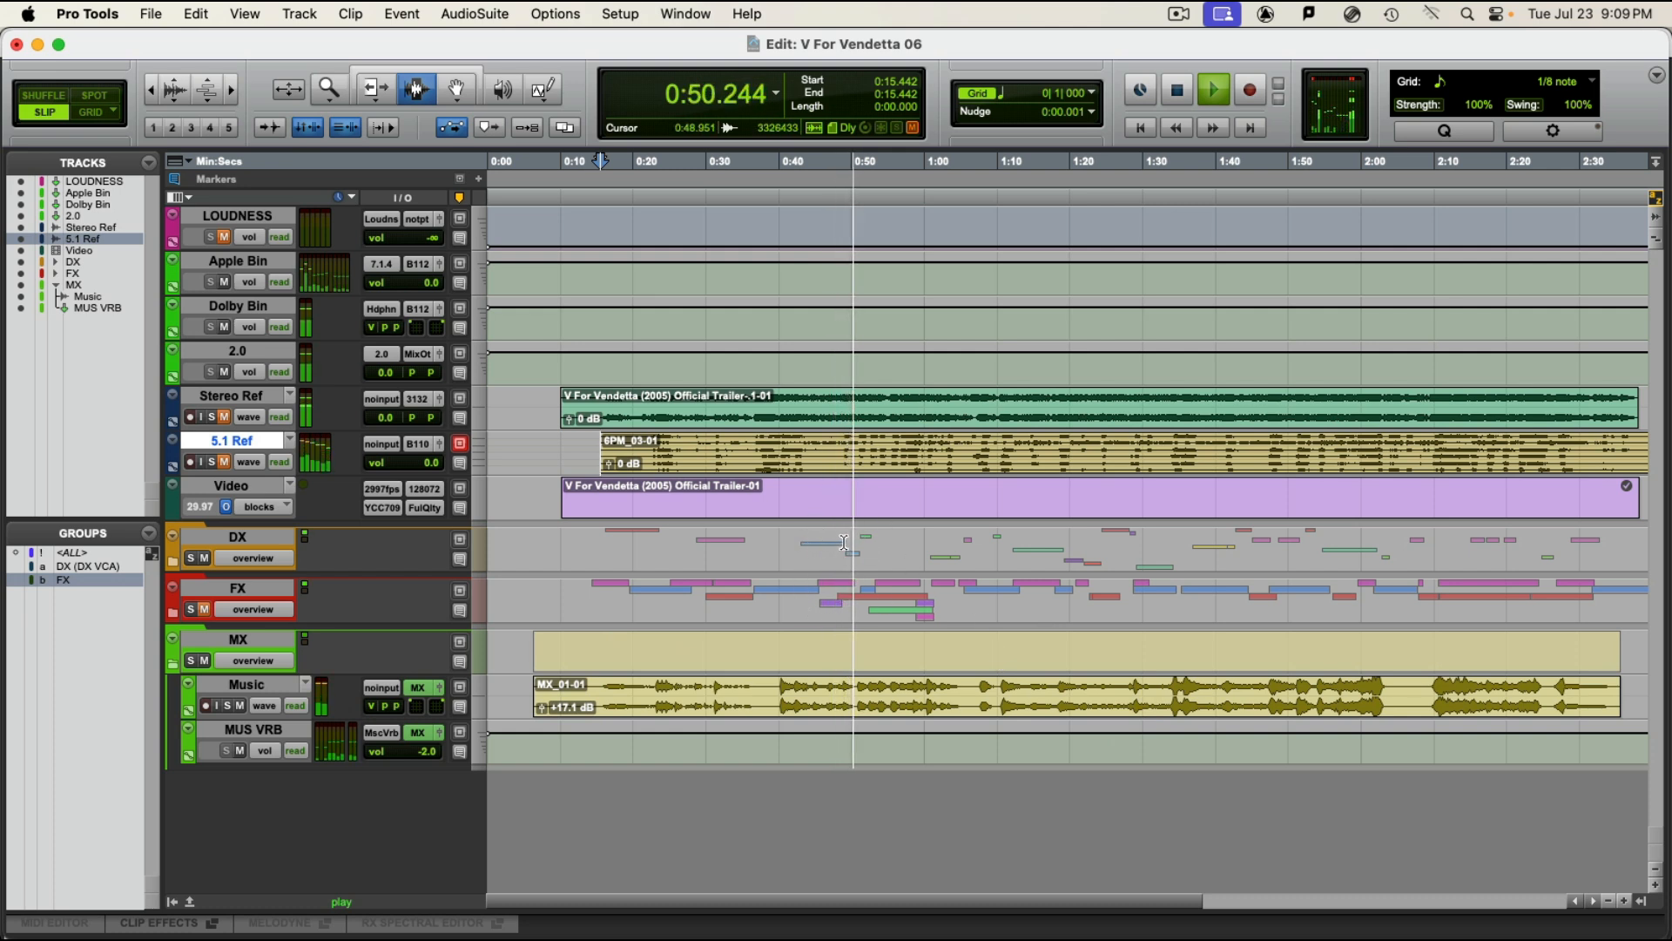
key(space)
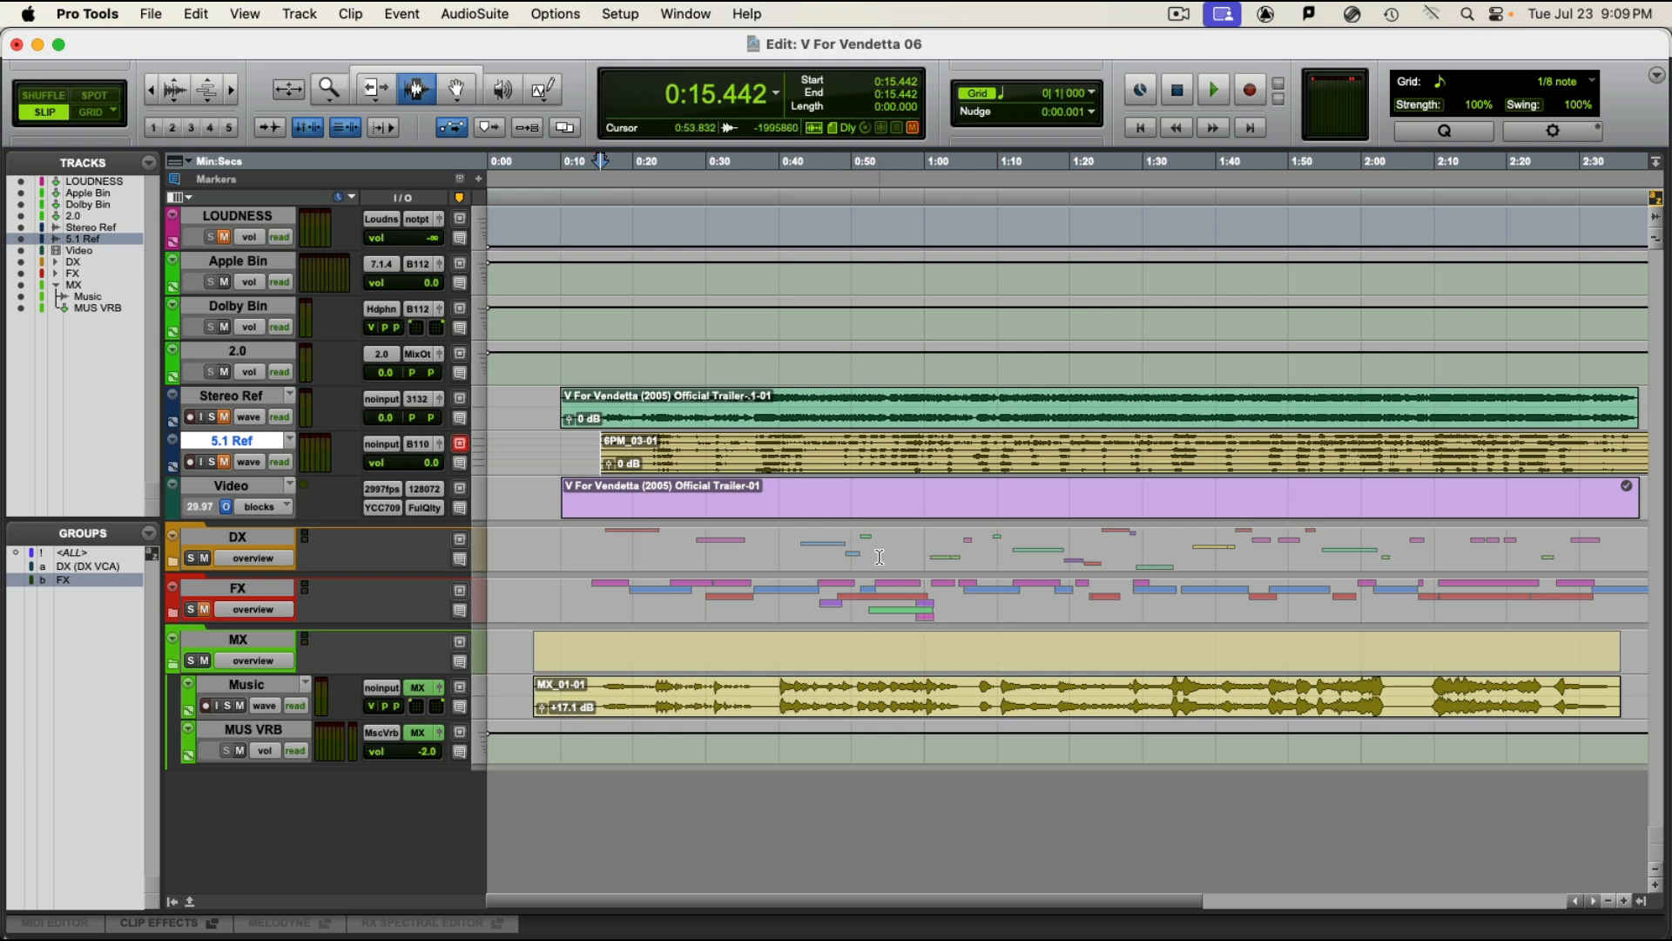
key(super+equal)
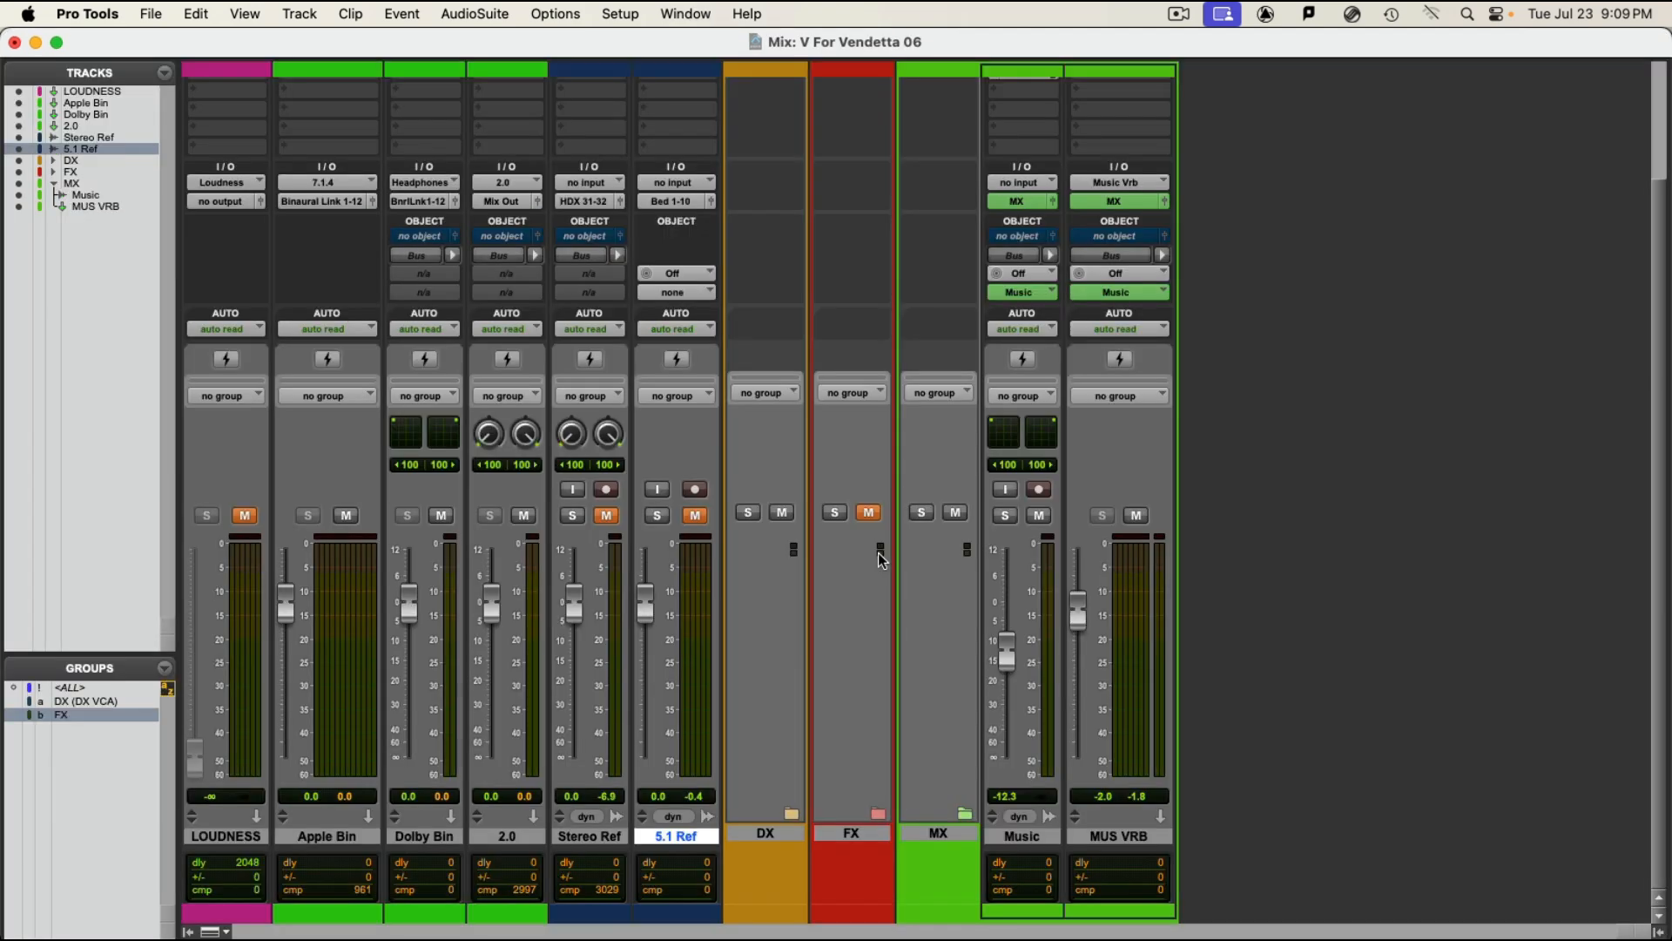